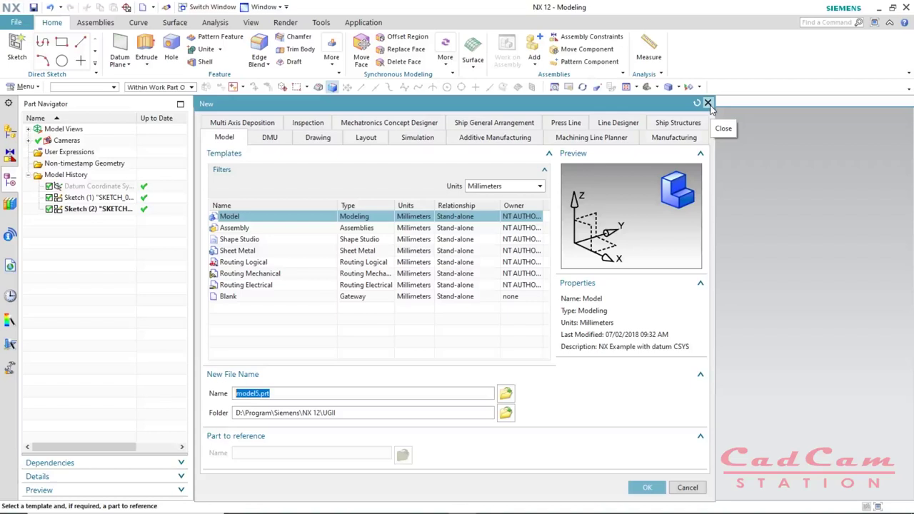
- Dismiss the New dialog, tilt the view, and select Sketch (2) with its circle, square and triangle
click(707, 103)
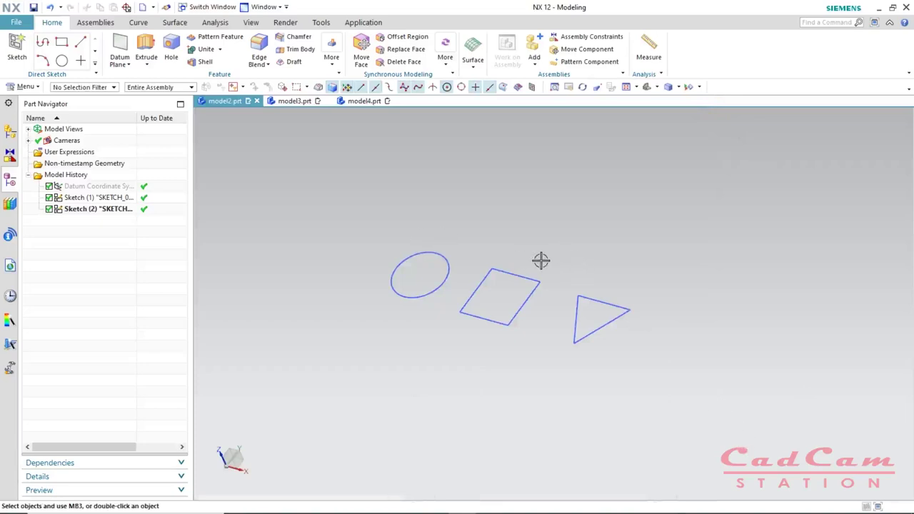
key(F7)
mouse_move(537, 258)
mouse_down()
mouse_move(552, 310)
mouse_move(540, 286)
mouse_move(569, 269)
mouse_move(529, 254)
mouse_move(534, 265)
mouse_up()
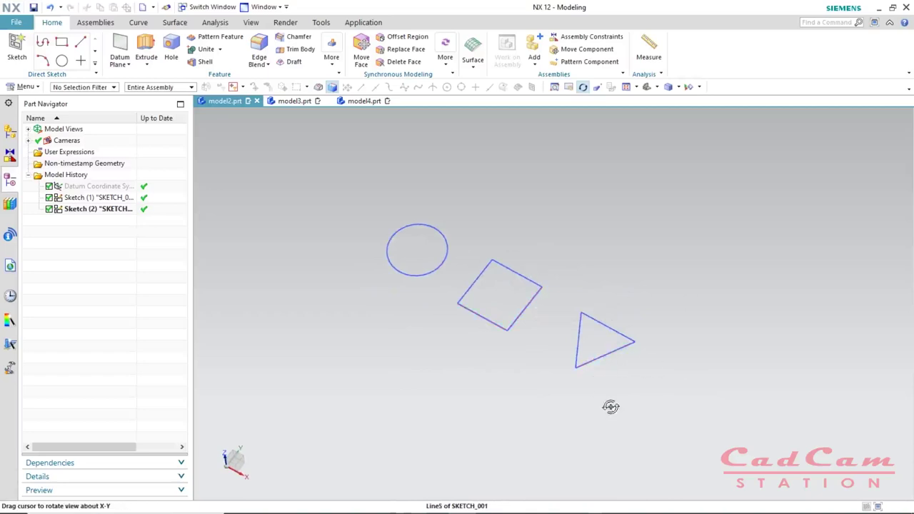
drag(610, 406, 650, 385)
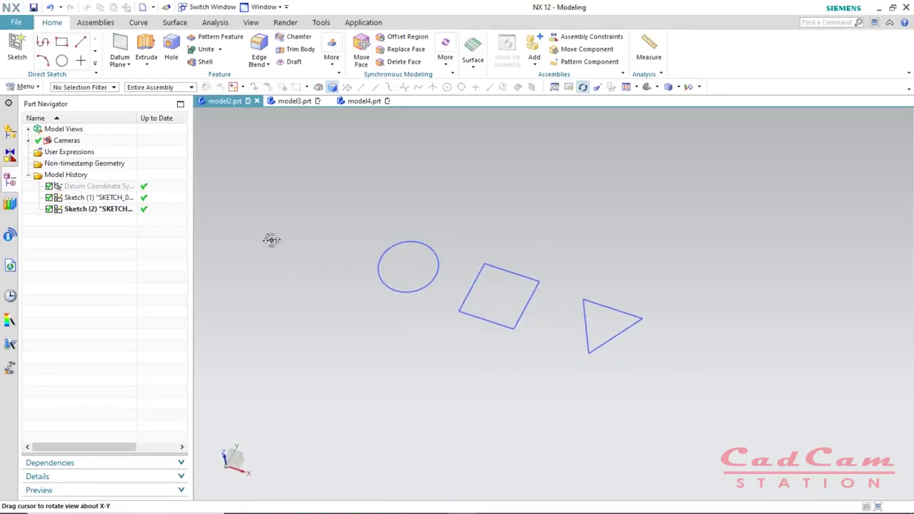
click(428, 289)
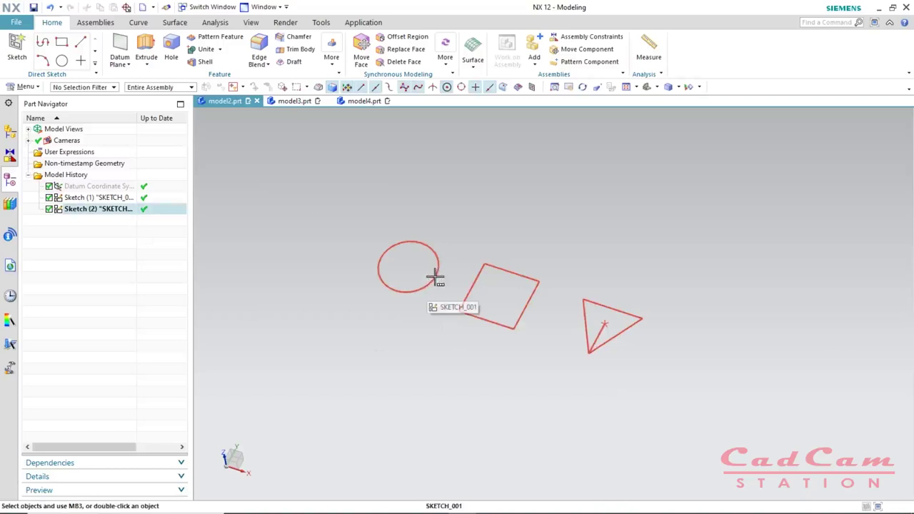
click(435, 277)
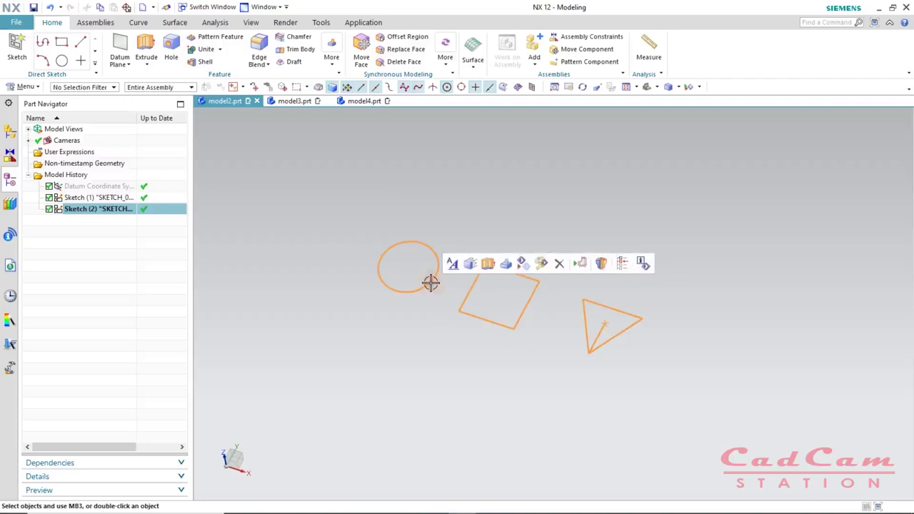
double_click(481, 320)
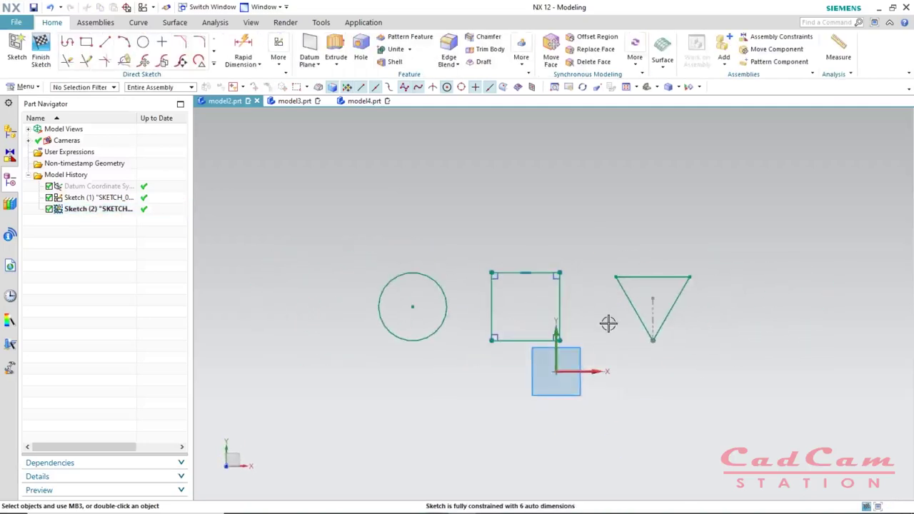
mouse_move(609, 336)
middle_down()
mouse_move(614, 398)
mouse_move(628, 342)
mouse_move(593, 361)
mouse_move(494, 302)
middle_up()
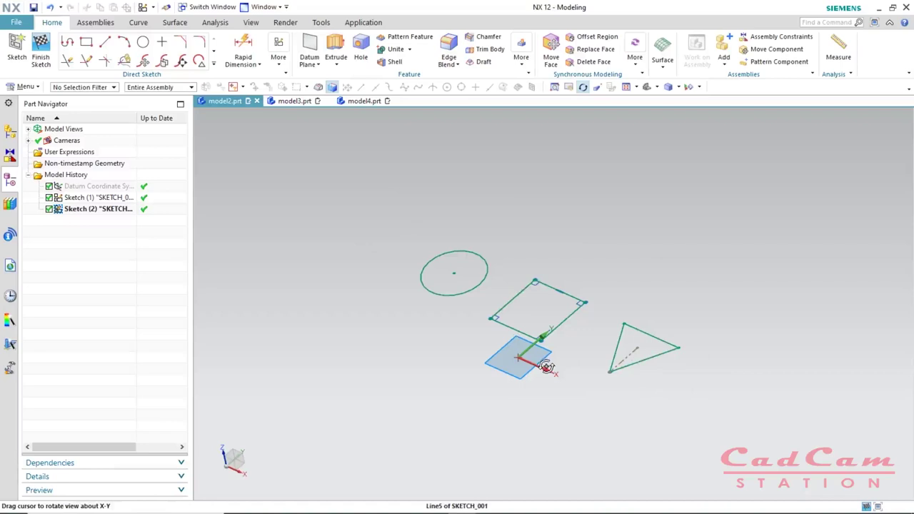
key(ctrl+q)
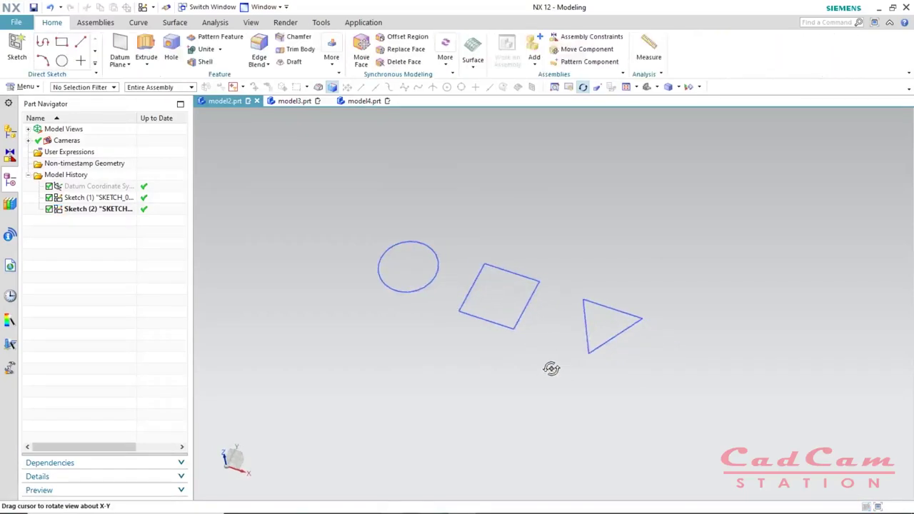
key(x)
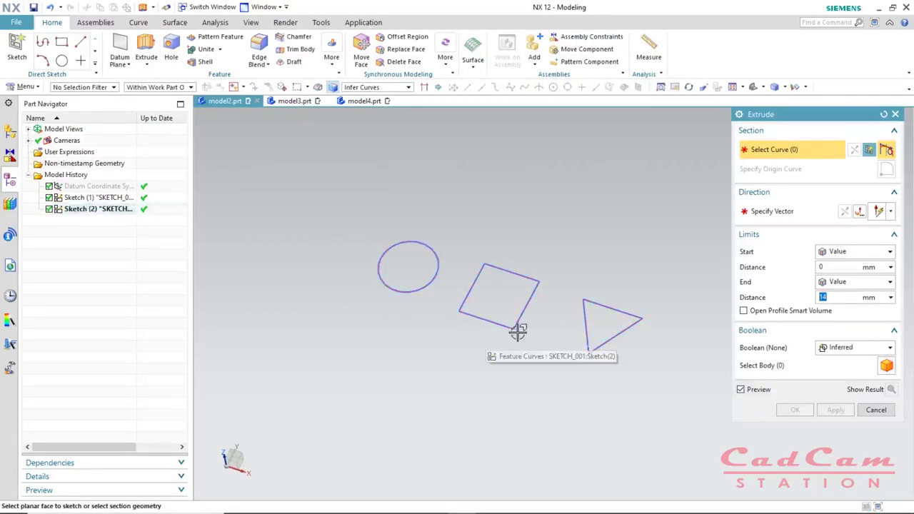
click(406, 293)
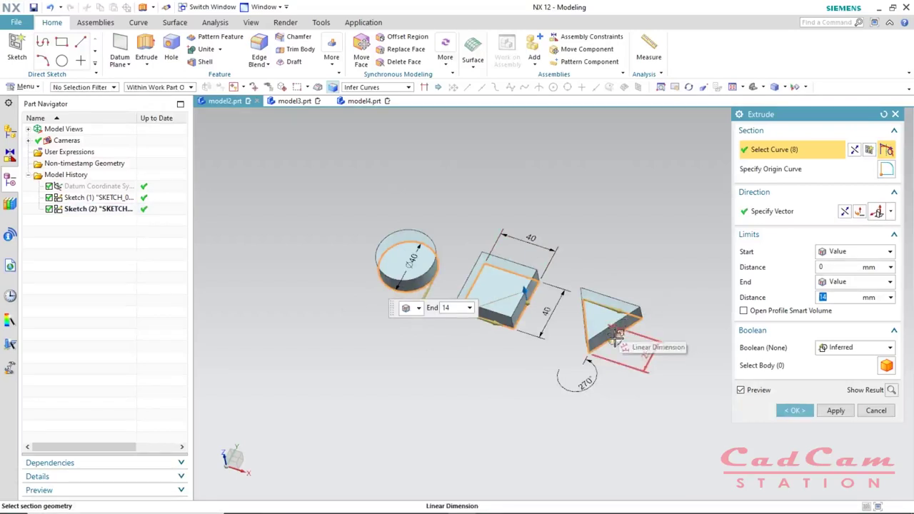
mouse_move(560, 389)
middle_down()
mouse_move(575, 339)
mouse_move(535, 365)
mouse_move(590, 345)
mouse_move(586, 375)
mouse_move(588, 347)
mouse_move(585, 355)
middle_up()
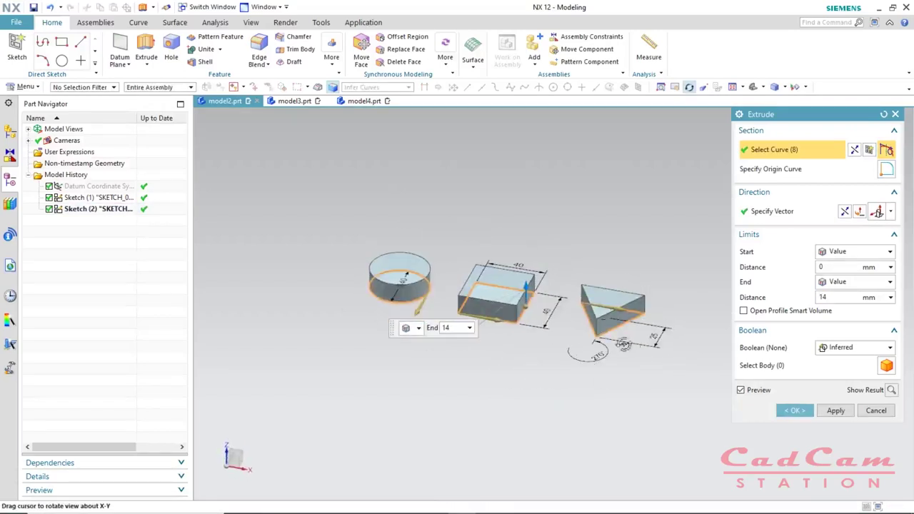
key(Escape)
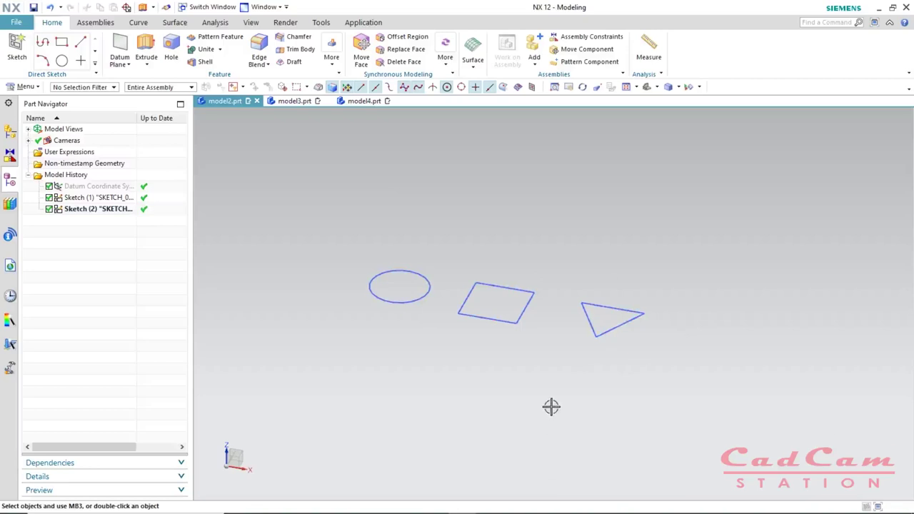
- Extrude only the circle to End 35 mm, creating the cylinder Extrude (5)
key(x)
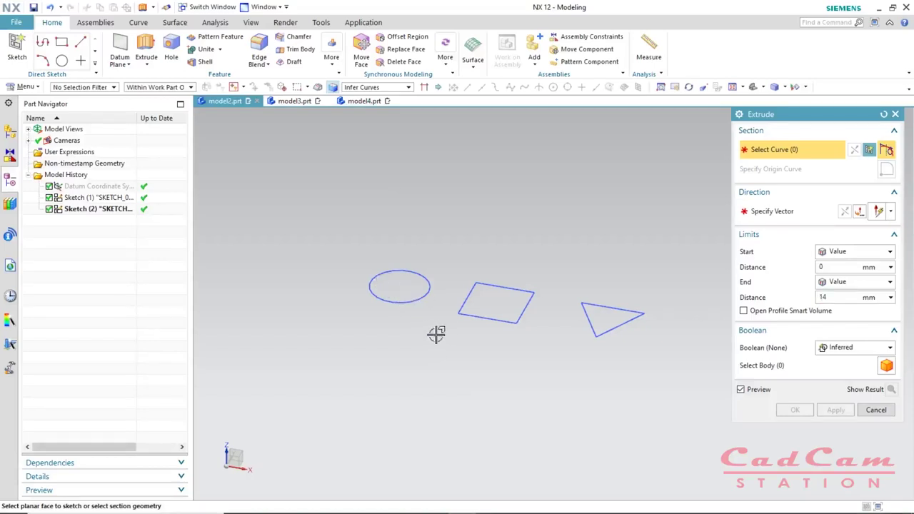
drag(413, 314, 347, 250)
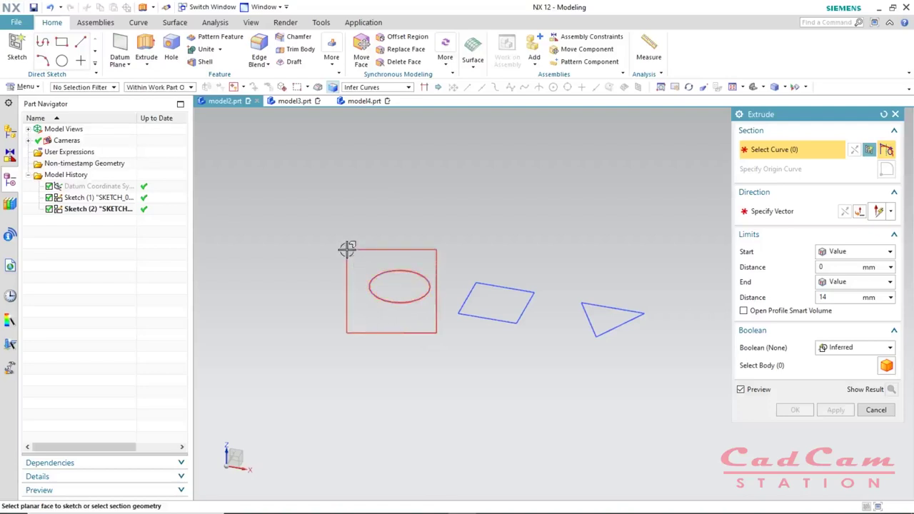
drag(347, 250, 347, 249)
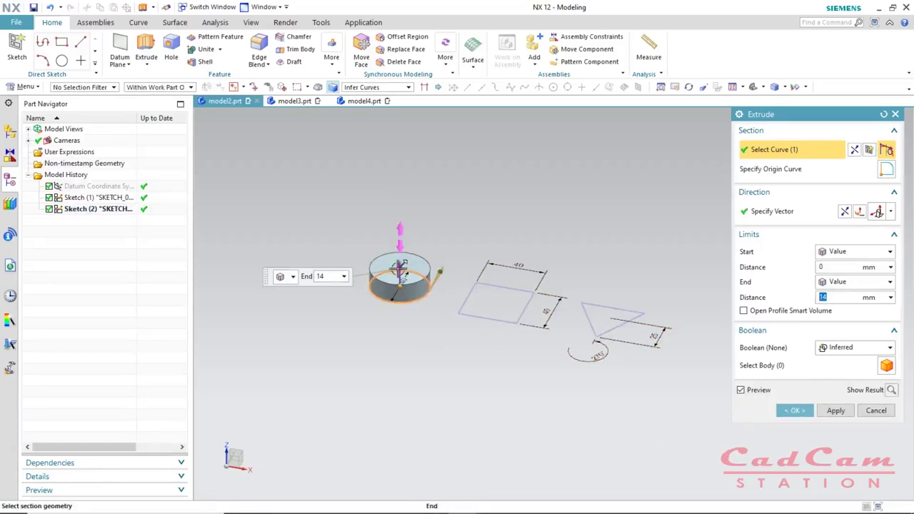
drag(400, 263, 396, 224)
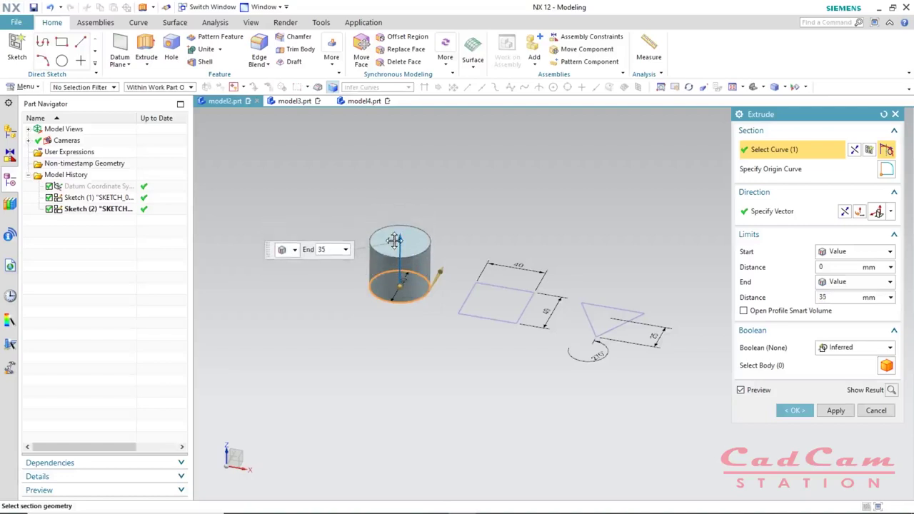
click(834, 412)
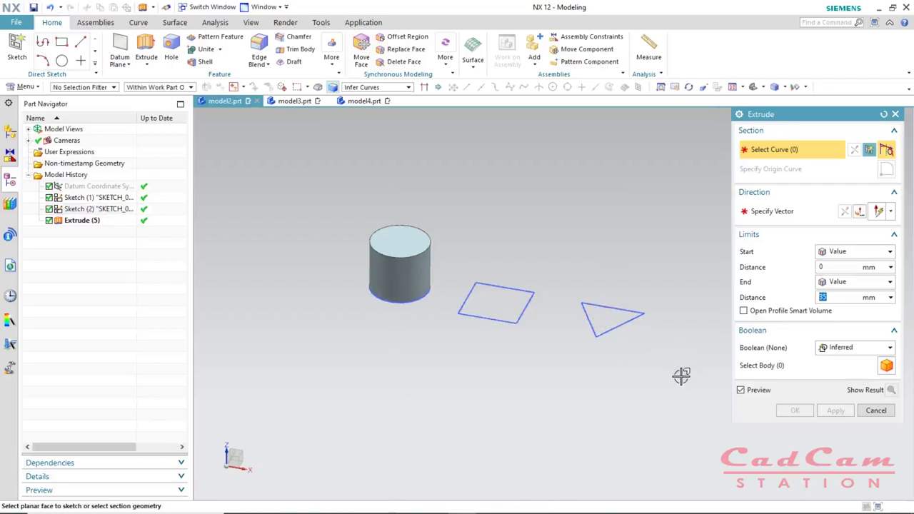
- Extrude the triangle and then the square 35 mm each, as Extrude (6) and Extrude (7)
drag(681, 376, 567, 279)
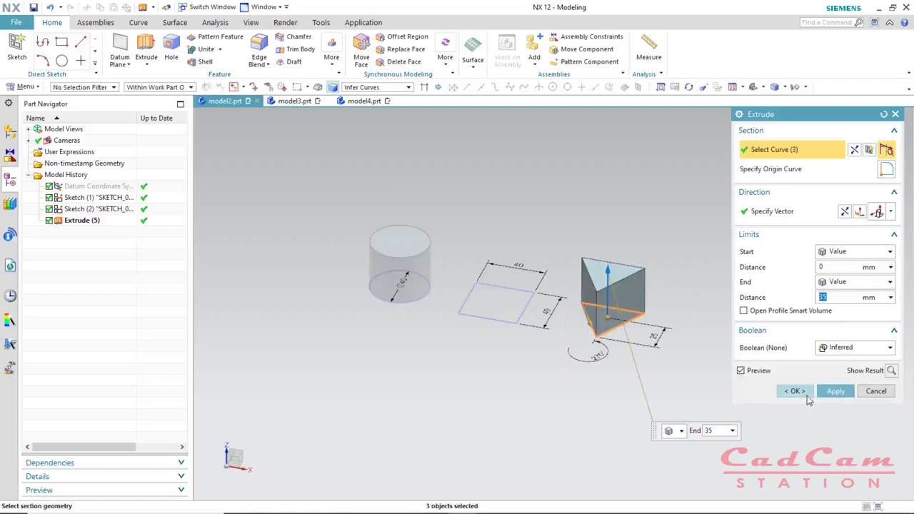
click(834, 390)
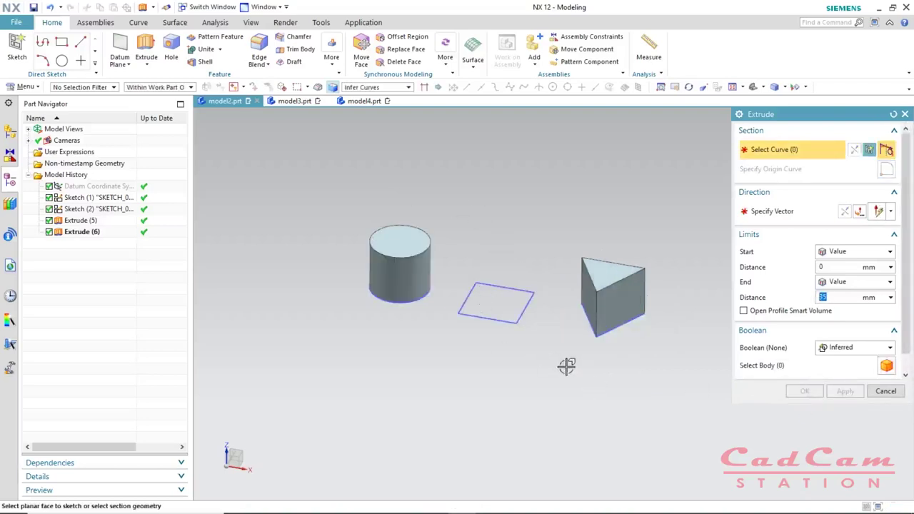
mouse_move(566, 365)
mouse_down()
mouse_move(505, 273)
mouse_move(447, 253)
mouse_up()
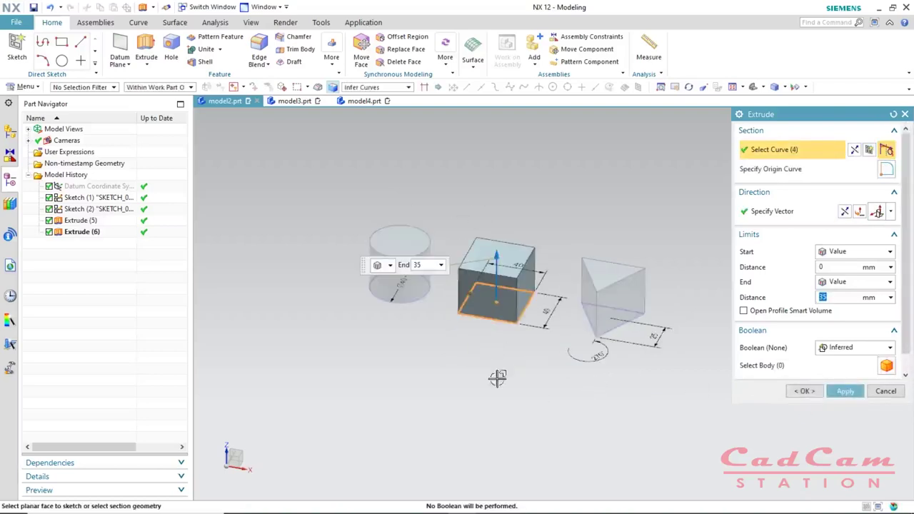
click(837, 411)
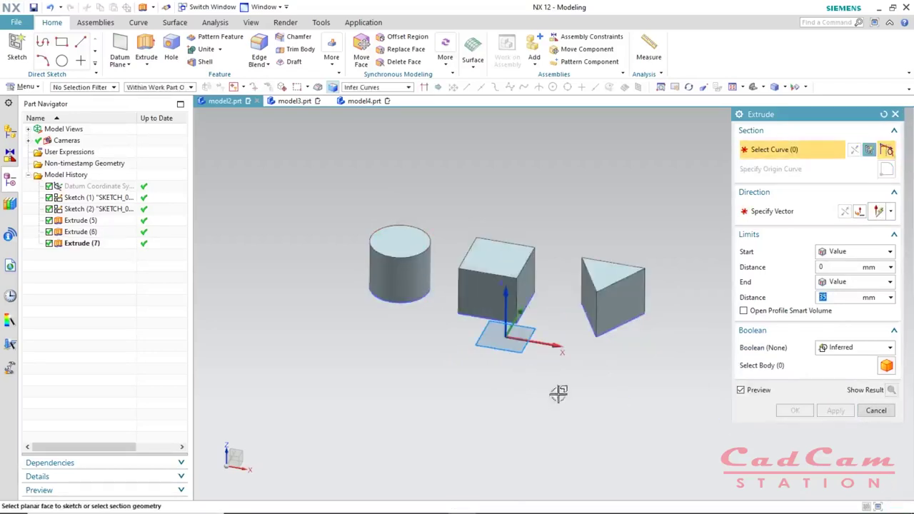
click(875, 410)
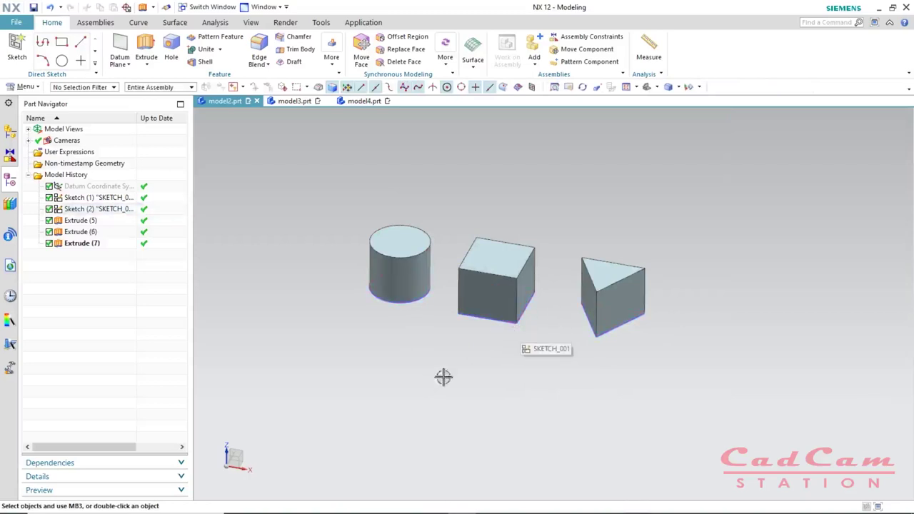
- Switch to model3.prt, tilt the view of its circle, square and triangle sketch, and start Extrude
click(295, 101)
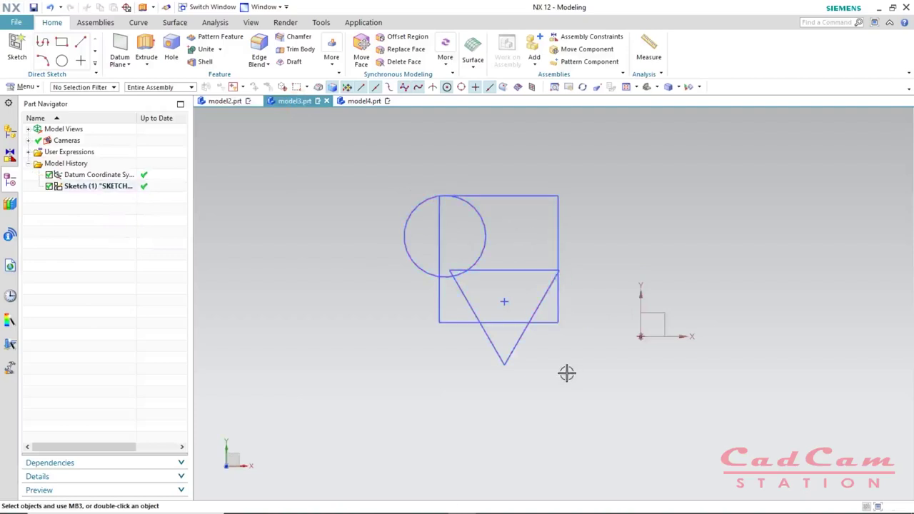
mouse_move(566, 378)
middle_down()
mouse_move(565, 386)
mouse_move(552, 324)
middle_up()
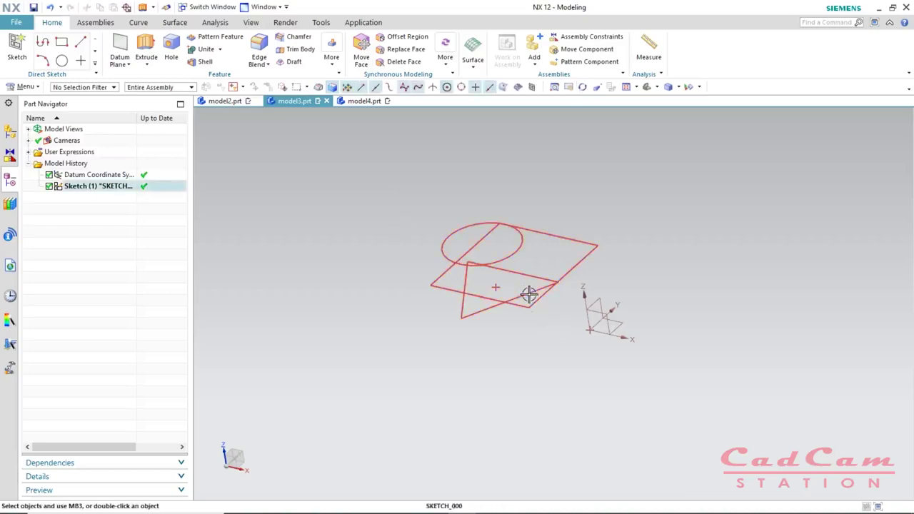
key(F7)
drag(548, 308, 557, 324)
key(Escape)
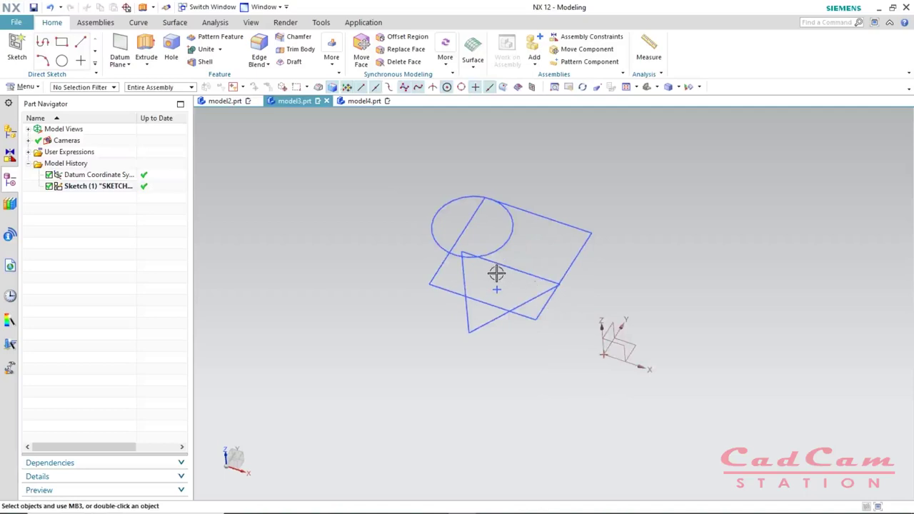
key(x)
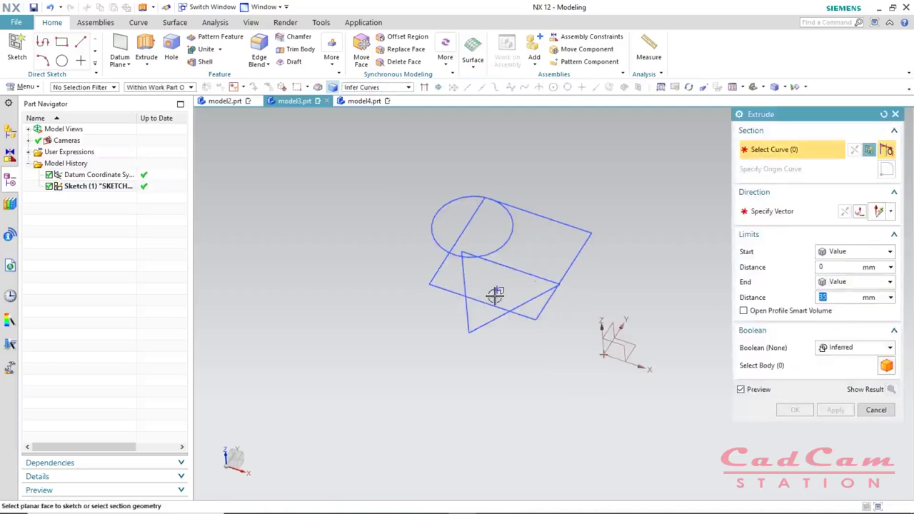
- Abandon the model3 extrusion and clear the sketch selection, leaving only curves
click(496, 291)
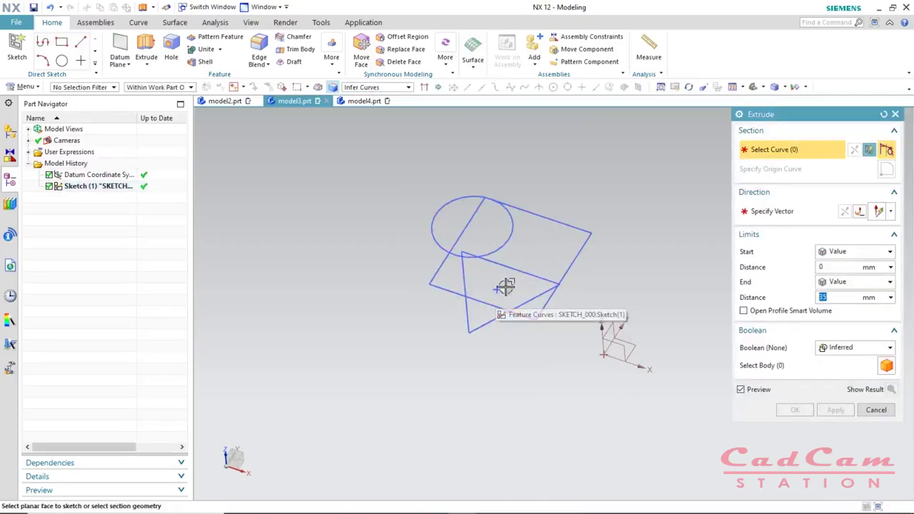
drag(527, 288, 414, 183)
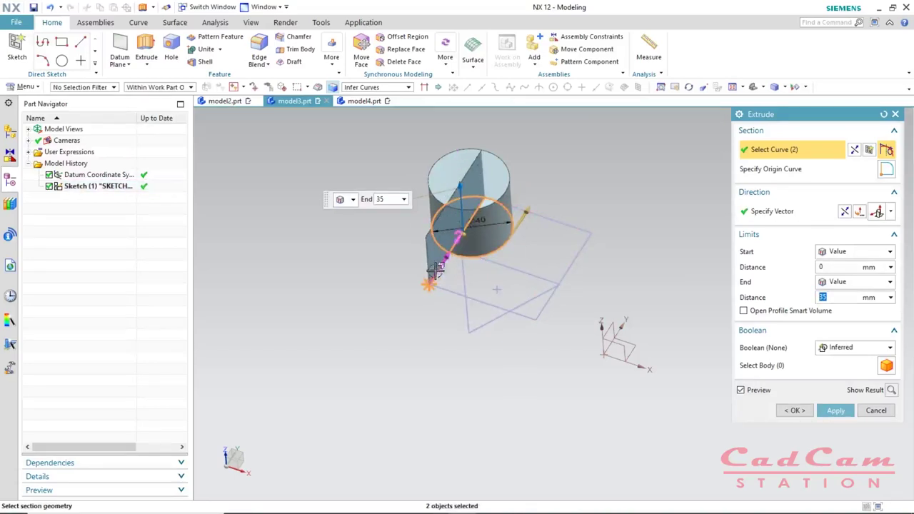
key(Escape)
click(536, 306)
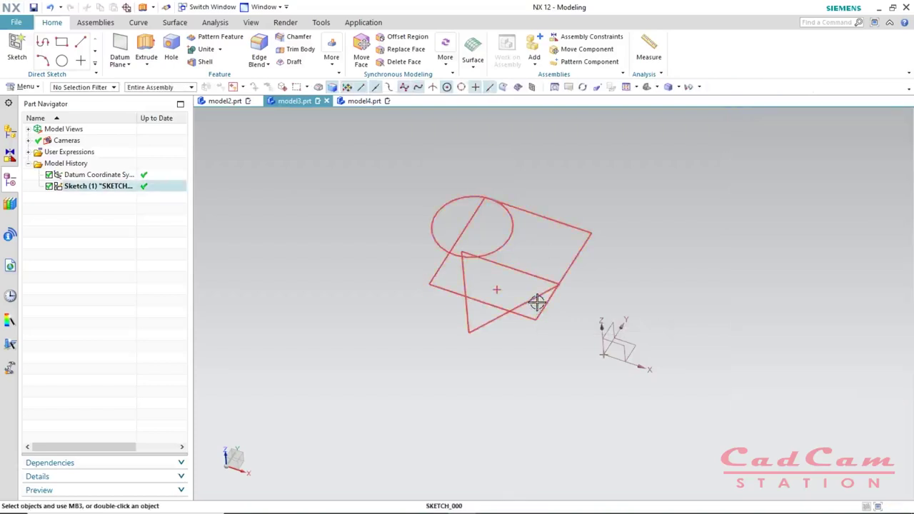
key(Escape)
mouse_move(535, 302)
mouse_down()
mouse_move(591, 310)
mouse_move(398, 299)
mouse_move(373, 322)
mouse_move(418, 308)
mouse_move(410, 312)
mouse_up()
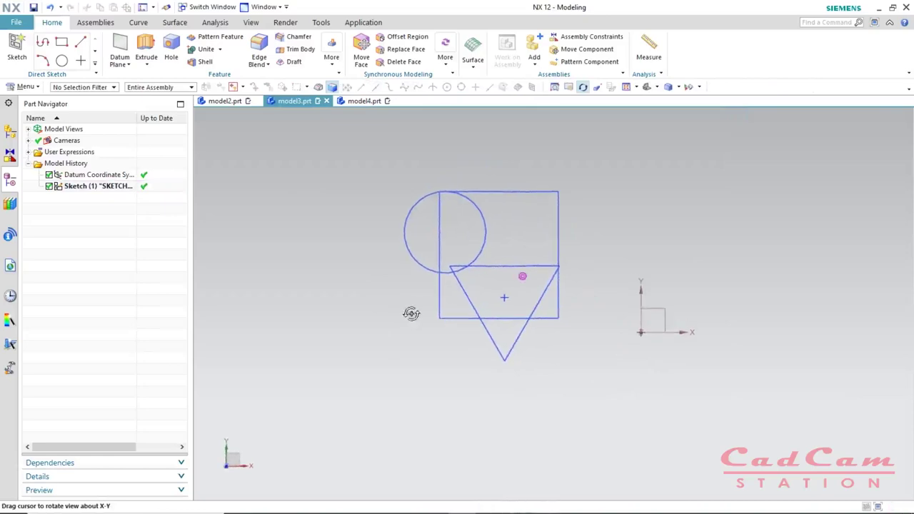
- Restart Extrude on the model3 sketch several times, box-selecting curves and cancelling each attempt
key(Escape)
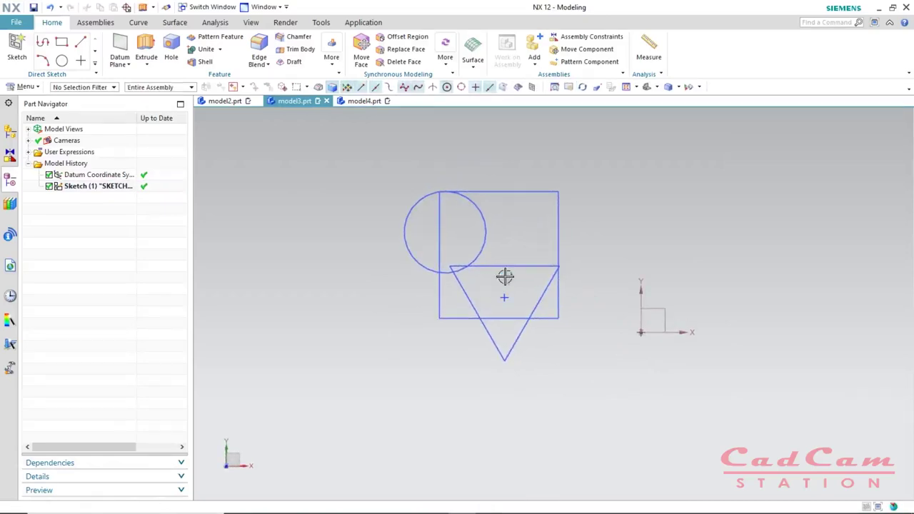
key(x)
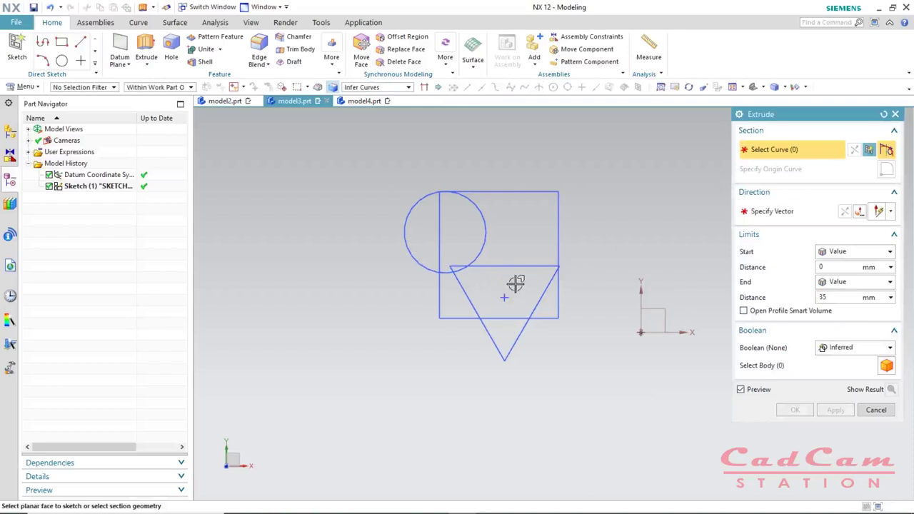
mouse_move(512, 287)
mouse_down()
mouse_move(425, 242)
mouse_move(383, 174)
mouse_up()
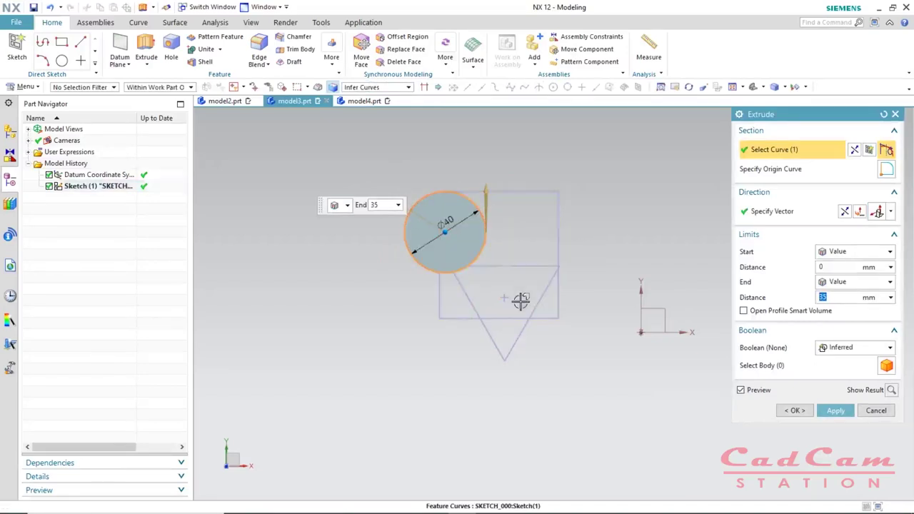
key(Escape)
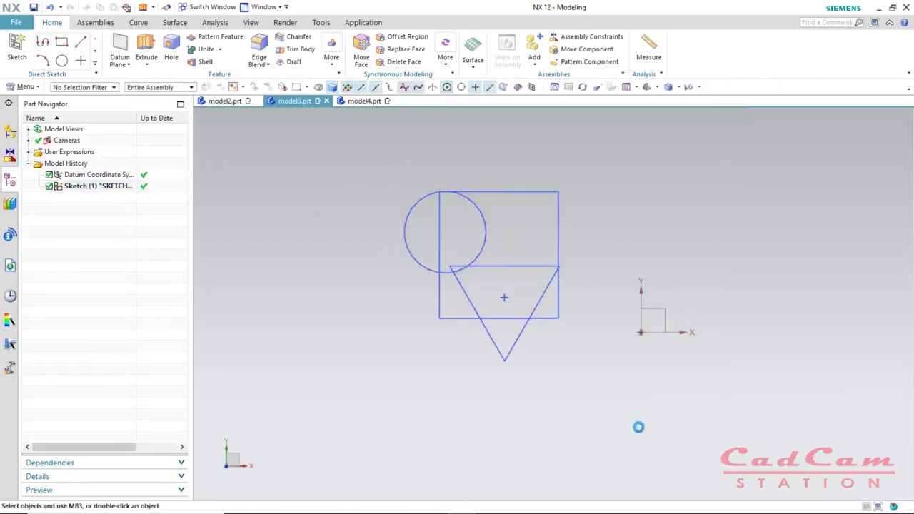
key(x)
drag(608, 392, 445, 250)
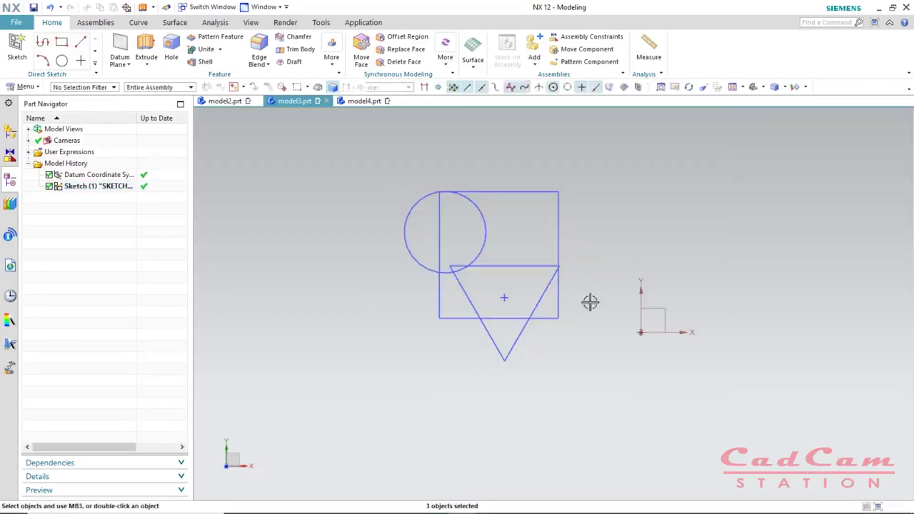
key(Escape)
key(x)
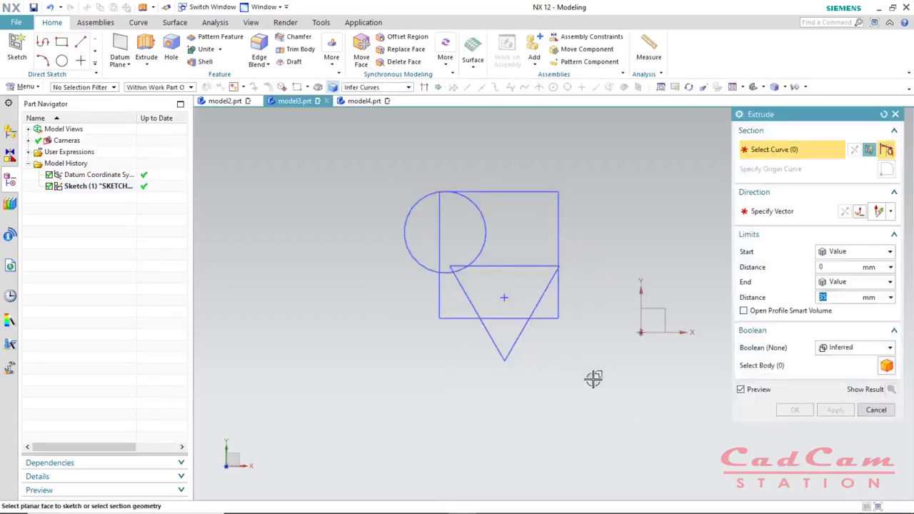
drag(606, 390, 445, 253)
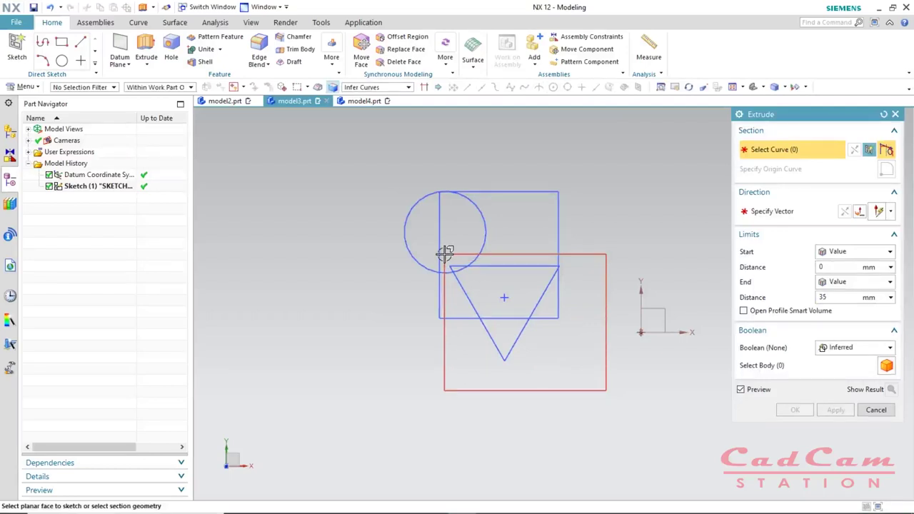
drag(445, 253, 392, 177)
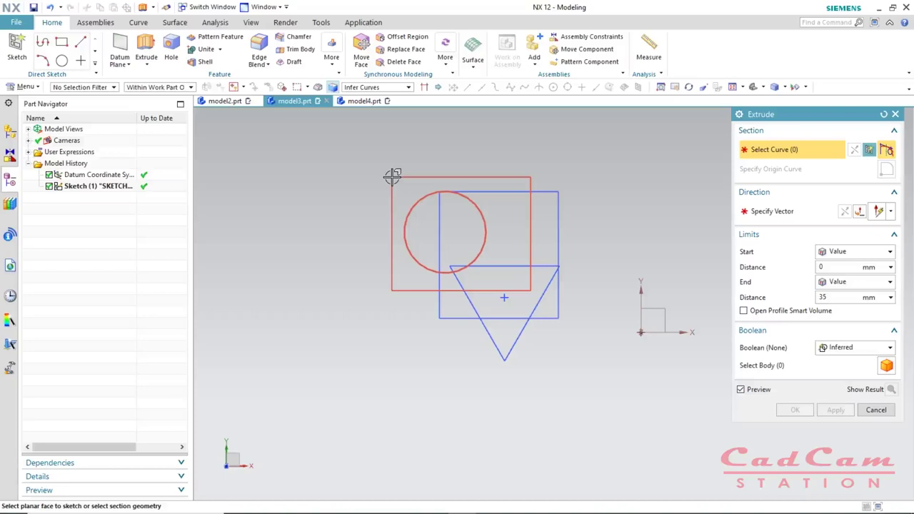
- Try picking the circle and other sketch curves for extrusion, cancelling both attempts
click(412, 202)
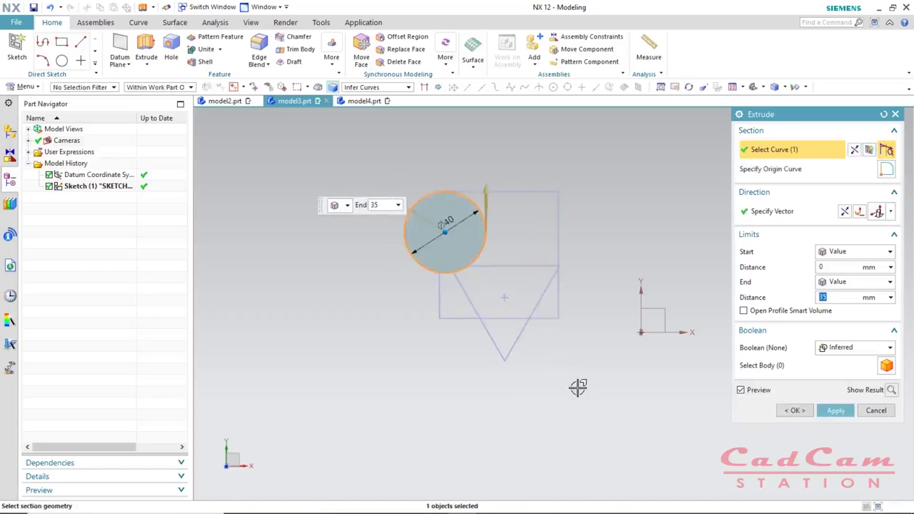
key(Escape)
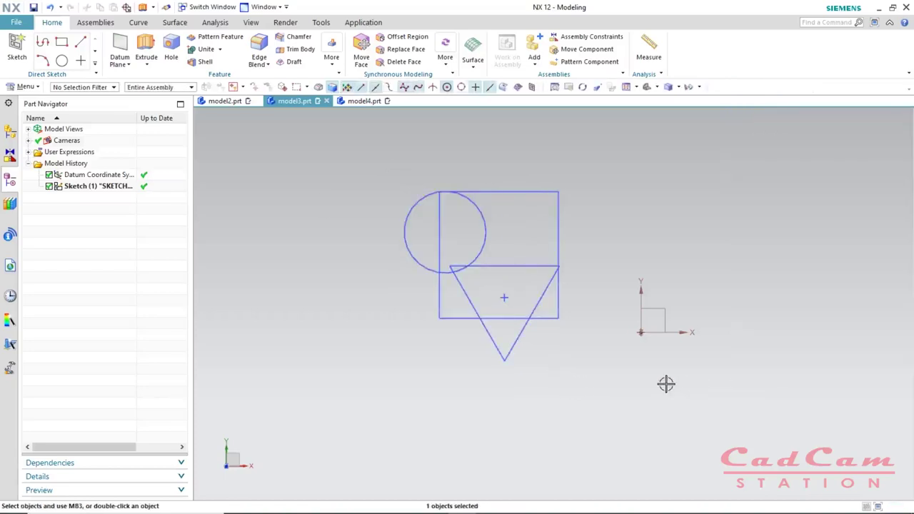
key(x)
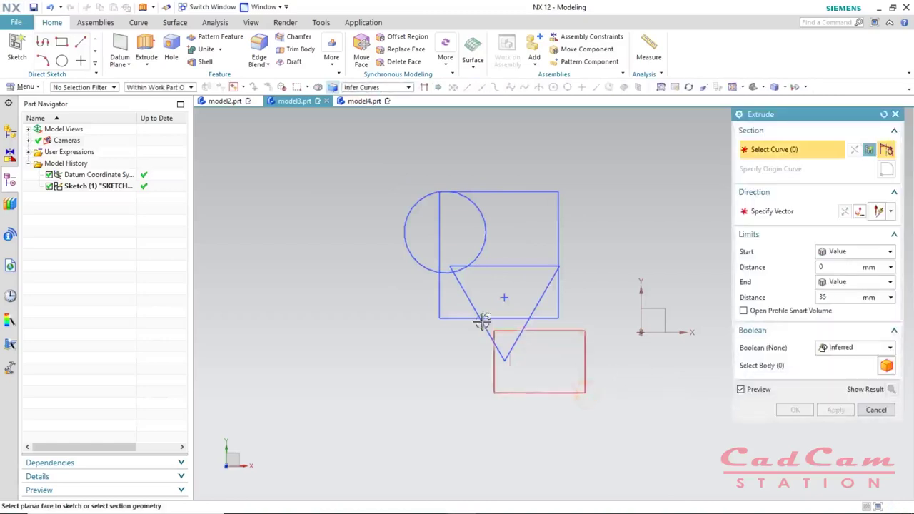
mouse_move(450, 286)
mouse_down()
mouse_move(394, 210)
mouse_move(389, 179)
mouse_up()
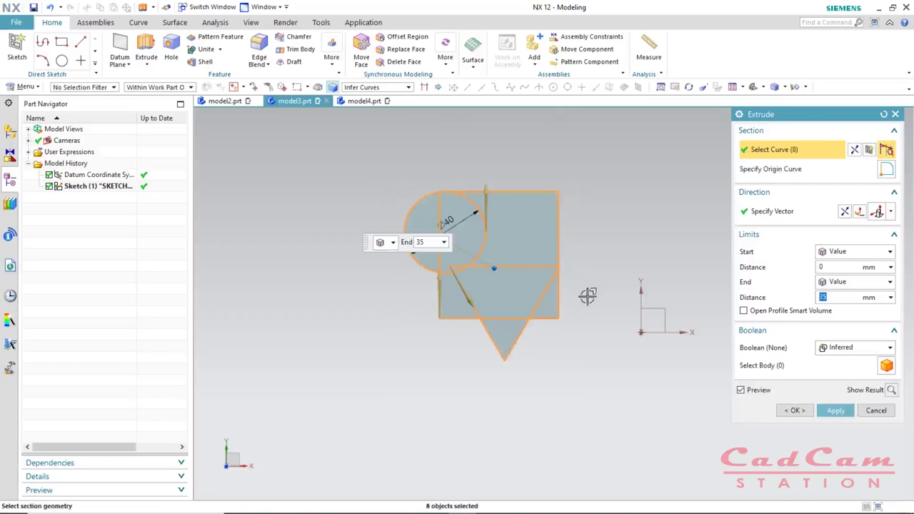
key(Escape)
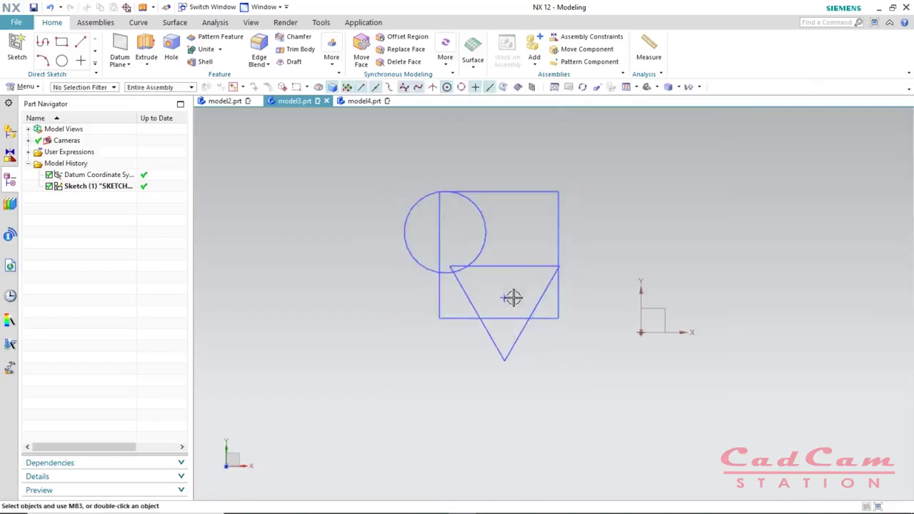
- Extrude the model3 triangle 35 mm into a prism, then switch to model4.prt
key(x)
drag(587, 387, 450, 248)
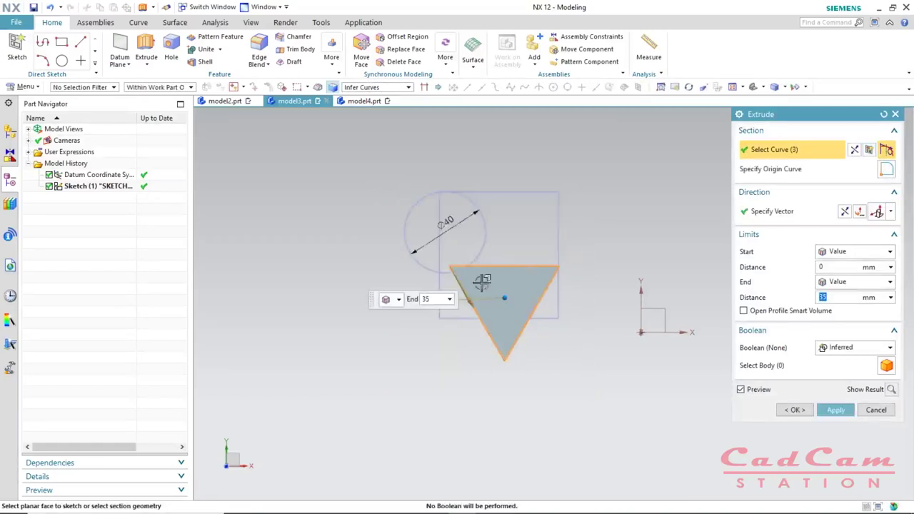
middle_drag(645, 387, 557, 318)
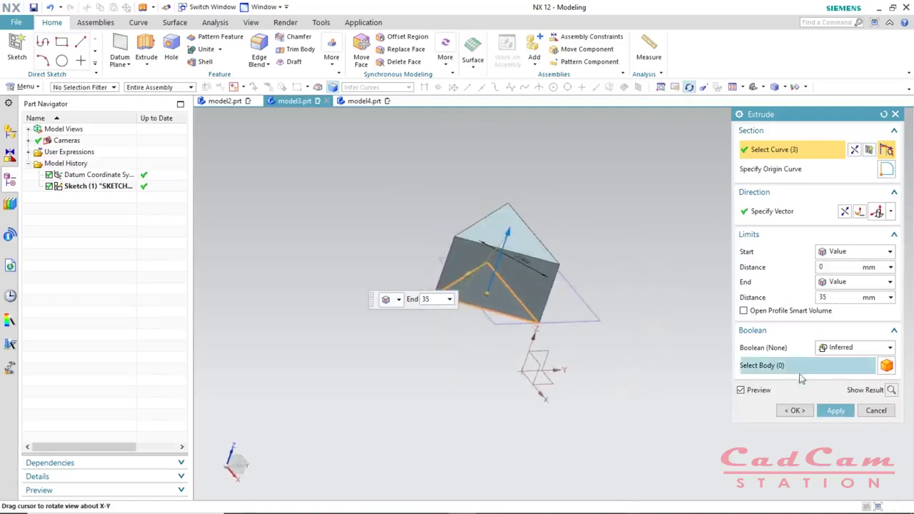
click(834, 411)
key(Escape)
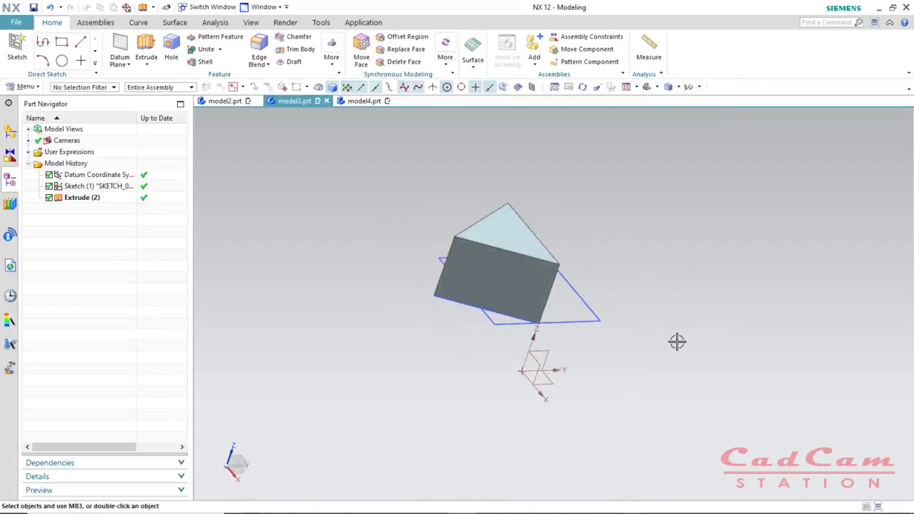
mouse_move(677, 342)
middle_down()
mouse_move(619, 349)
mouse_move(614, 368)
mouse_move(608, 347)
mouse_move(536, 369)
mouse_move(552, 422)
mouse_move(522, 364)
mouse_move(494, 415)
mouse_move(510, 398)
mouse_move(590, 373)
middle_up()
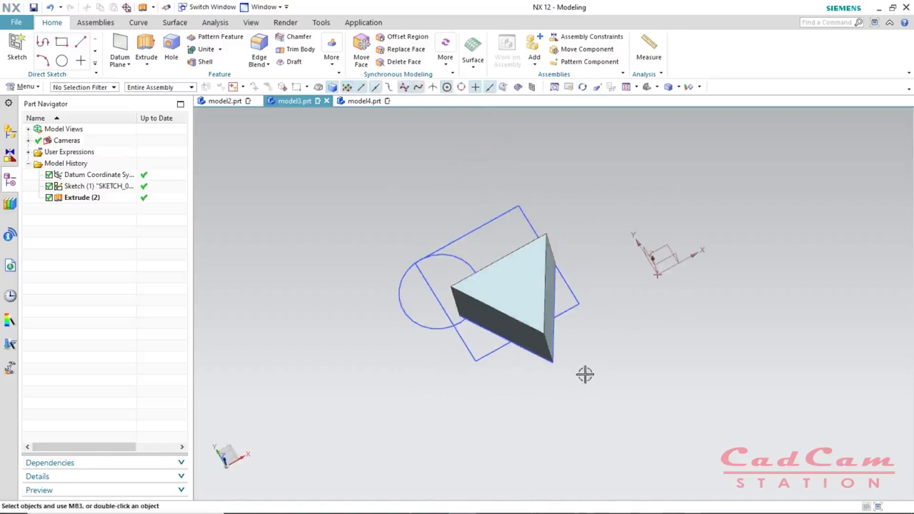
click(368, 102)
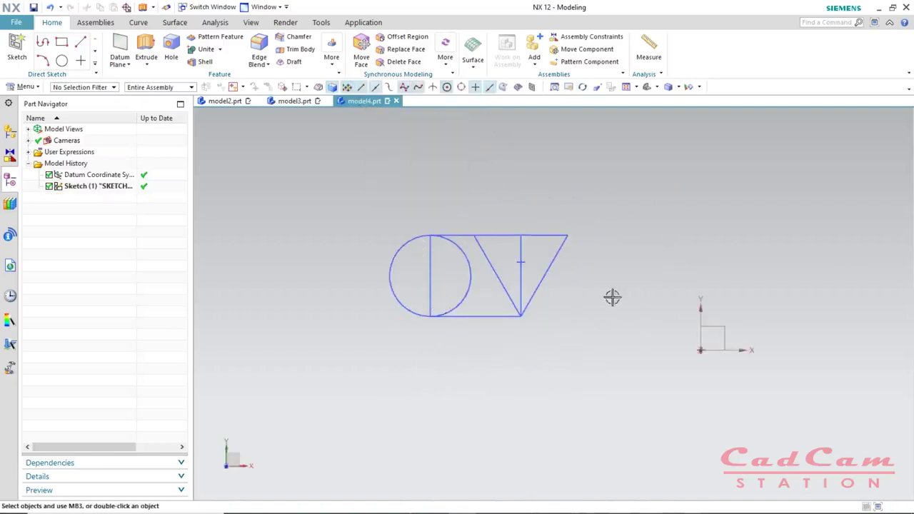
click(437, 255)
click(380, 259)
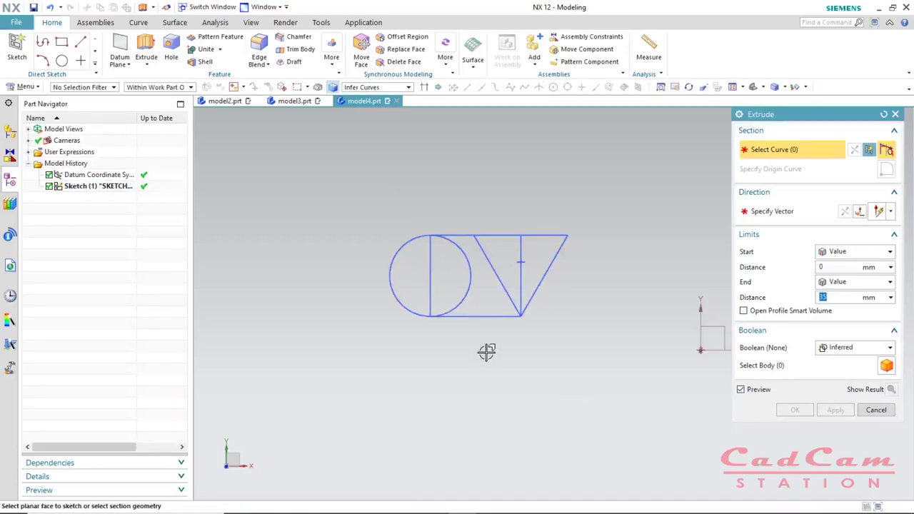
drag(487, 351, 362, 228)
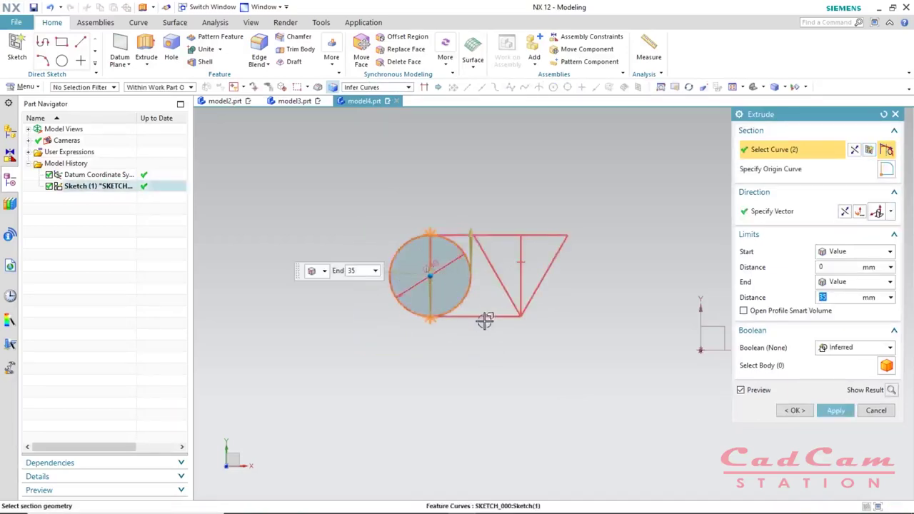
key(Escape)
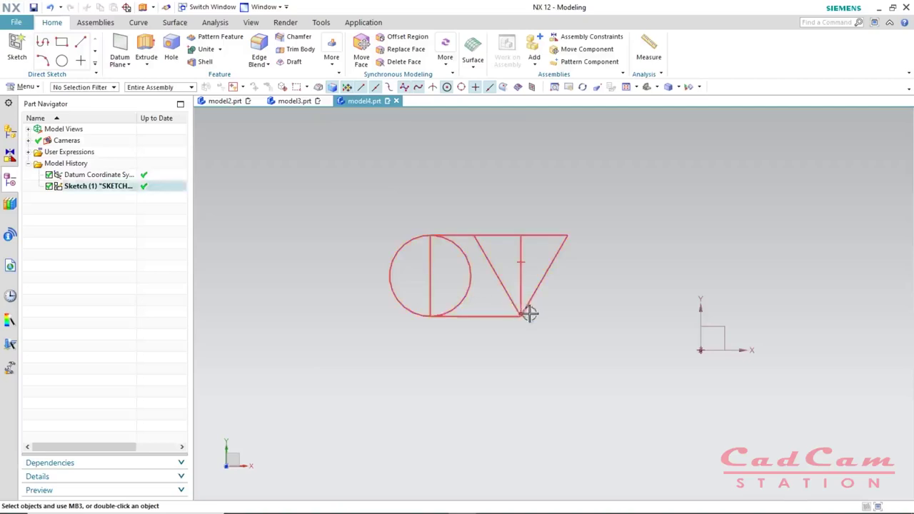
key(x)
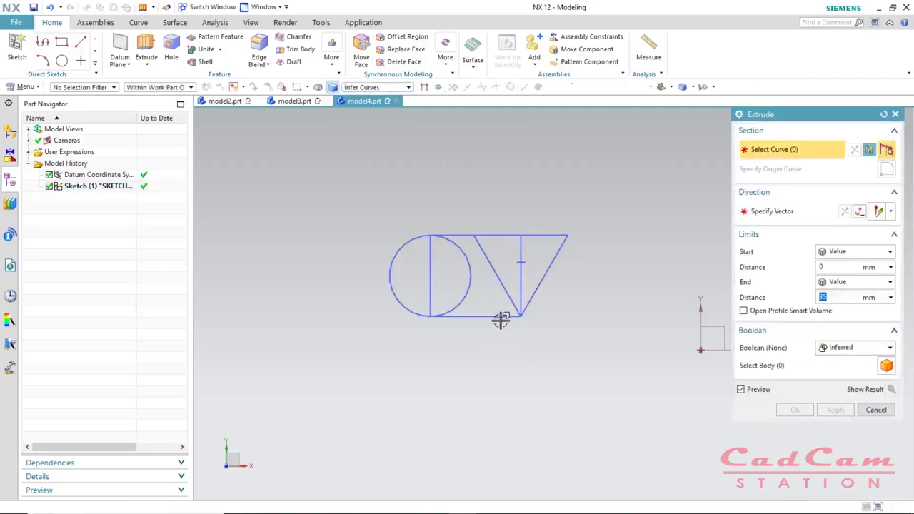
click(497, 316)
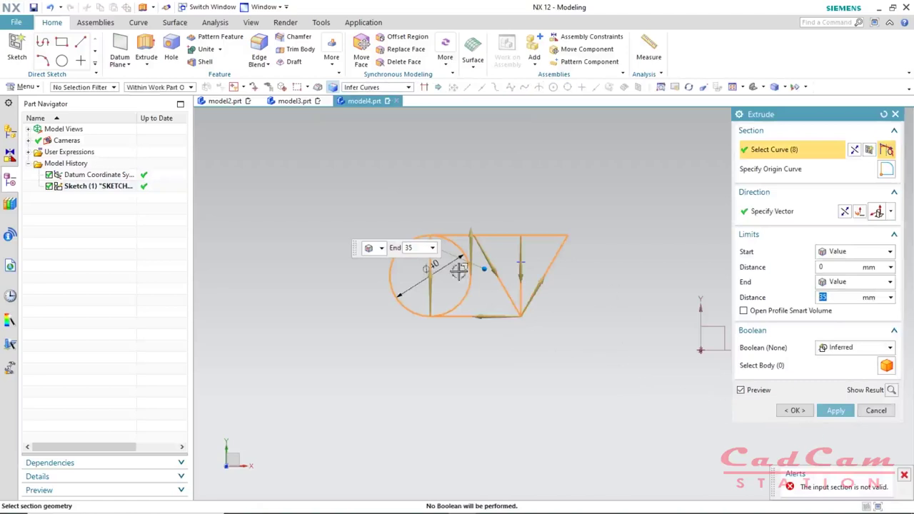
key(Escape)
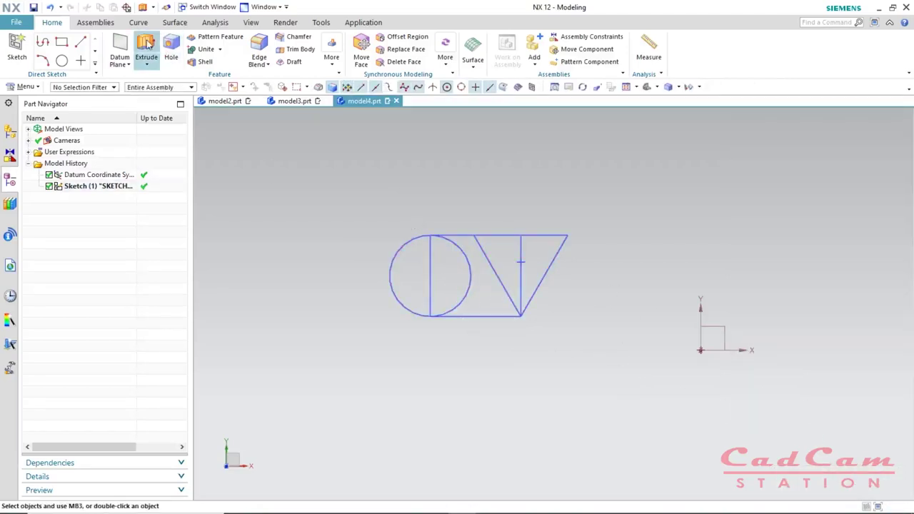
- Enter Direct Sketch editing on model4's Sketch (1) and orbit around it
double_click(407, 240)
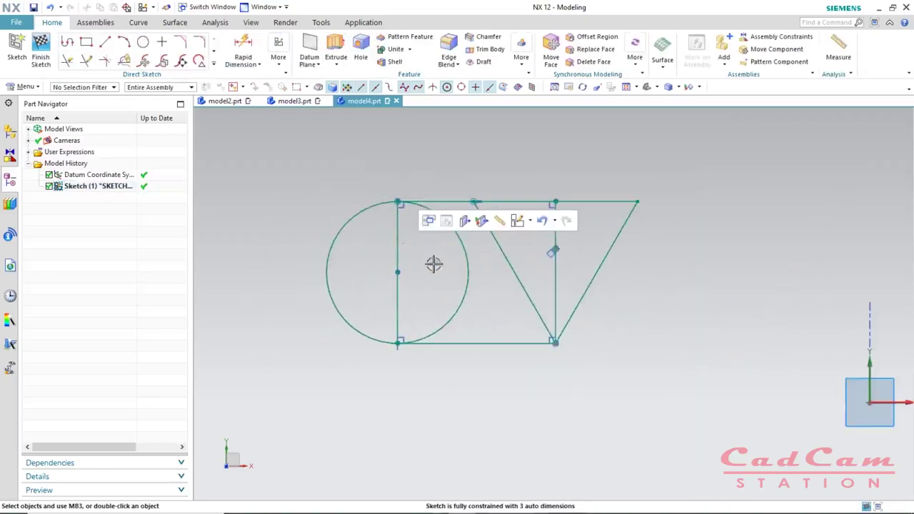
mouse_move(433, 267)
middle_down()
mouse_move(471, 270)
mouse_move(434, 240)
mouse_move(468, 260)
middle_up()
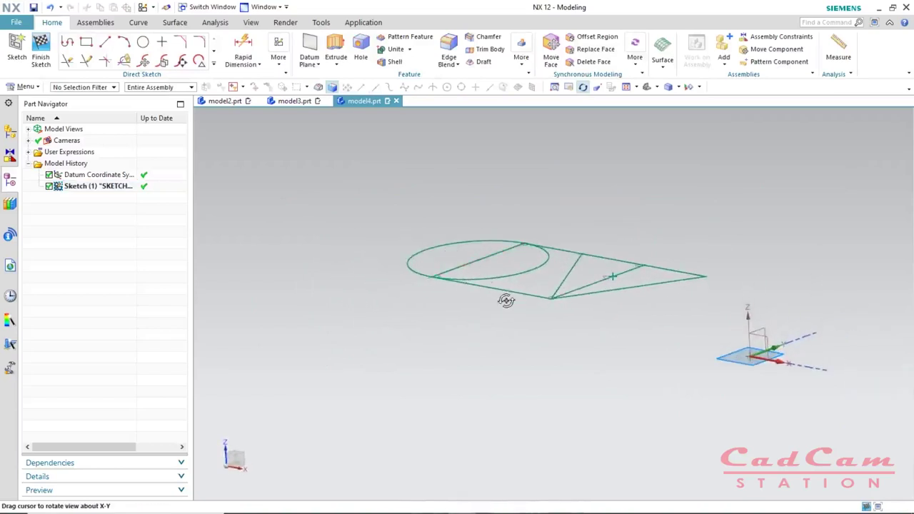
- Start extruding the model4 sketch, inspect the 35 mm preview, and drop the slanted right edge
click(337, 48)
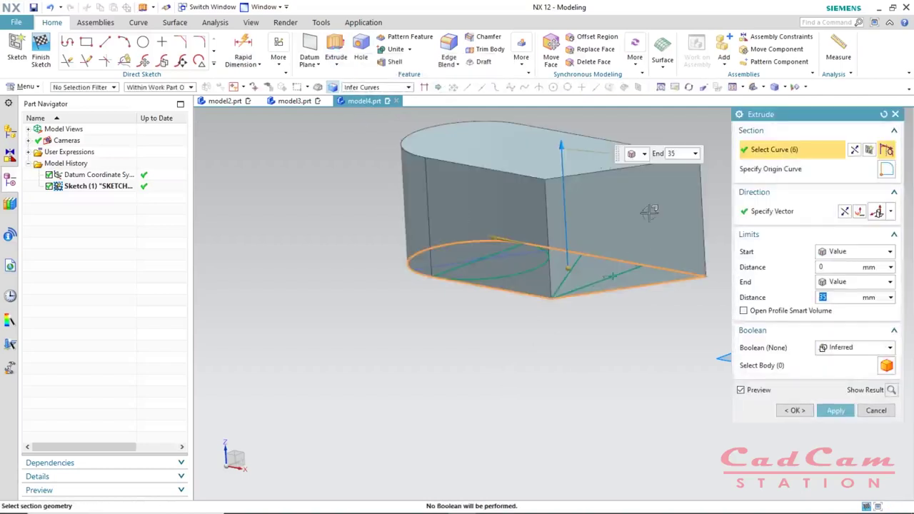
scroll(556, 324, down, 2)
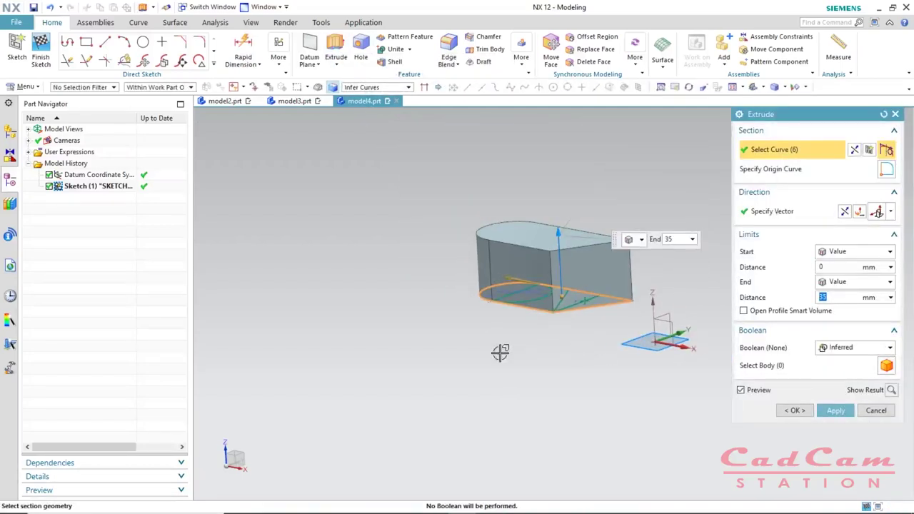
middle_drag(500, 359, 536, 408)
scroll(604, 259, down, 2)
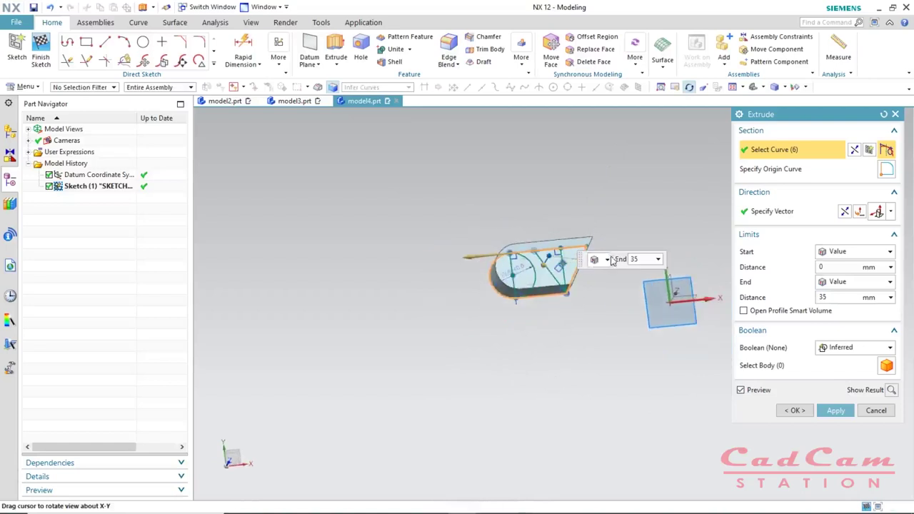
scroll(612, 259, up, 4)
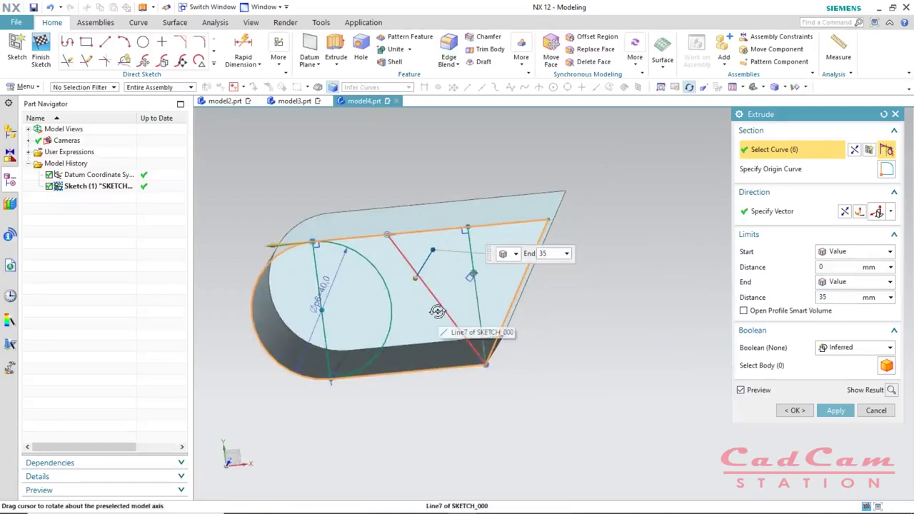
mouse_move(571, 347)
middle_down()
mouse_move(559, 345)
mouse_move(569, 346)
middle_up()
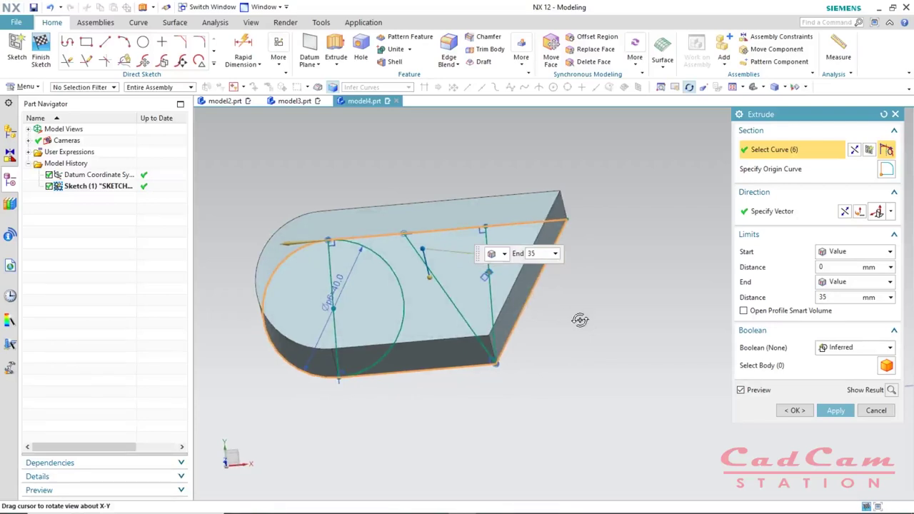
key(Escape)
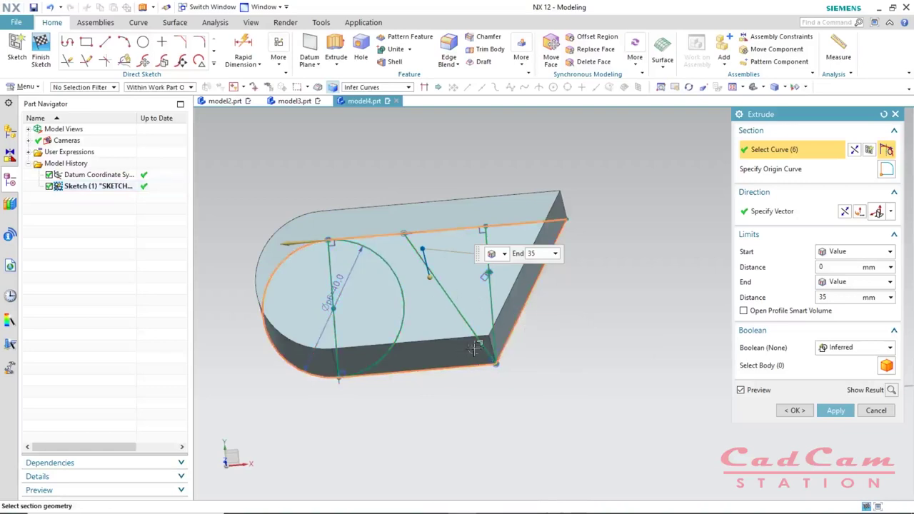
shift+click(524, 306)
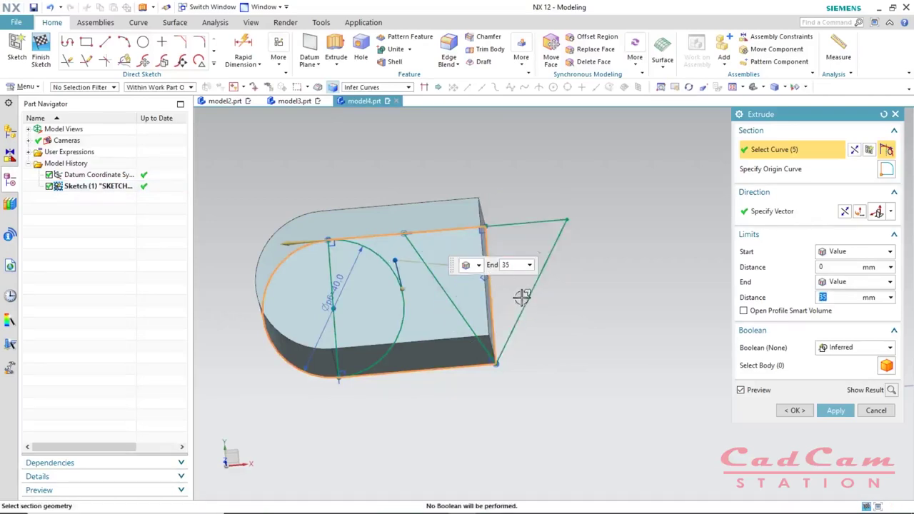
- Deselect the vertical and remaining slanted edges, leaving 2 curves, and accept the extrusion
shift+click(486, 232)
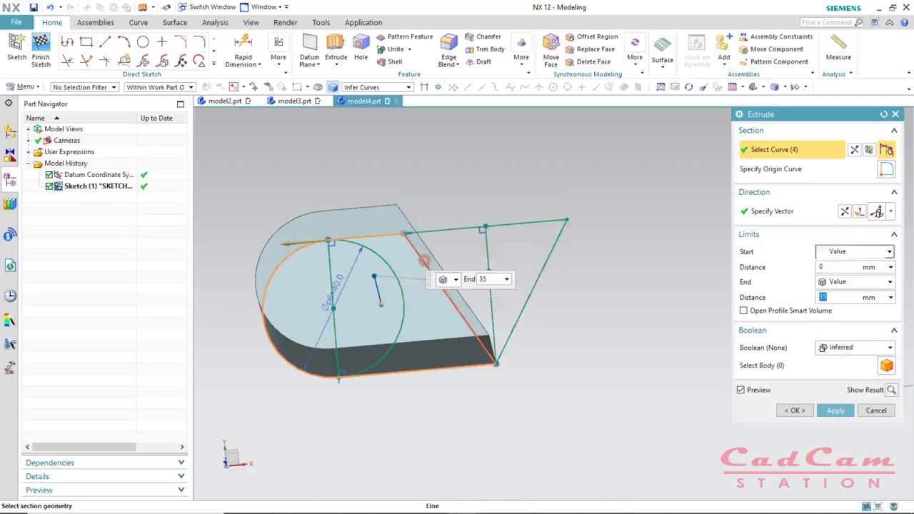
shift+click(425, 259)
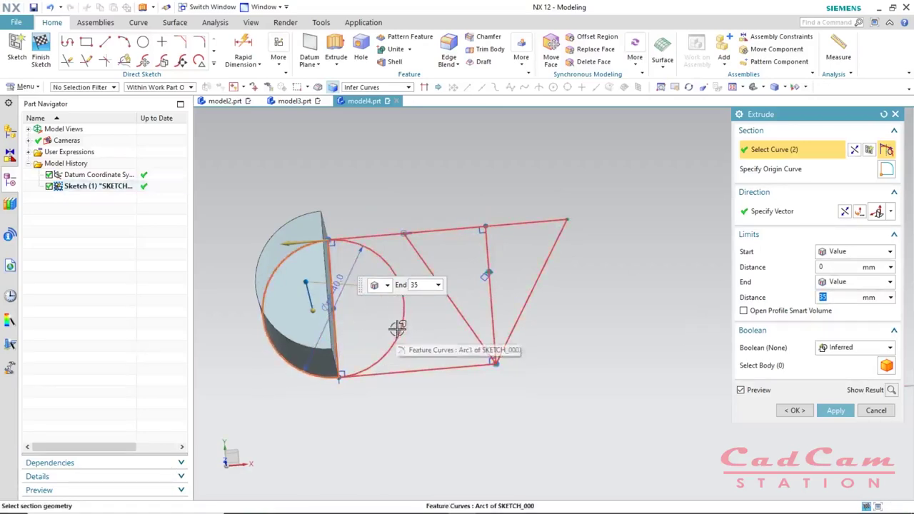
click(804, 412)
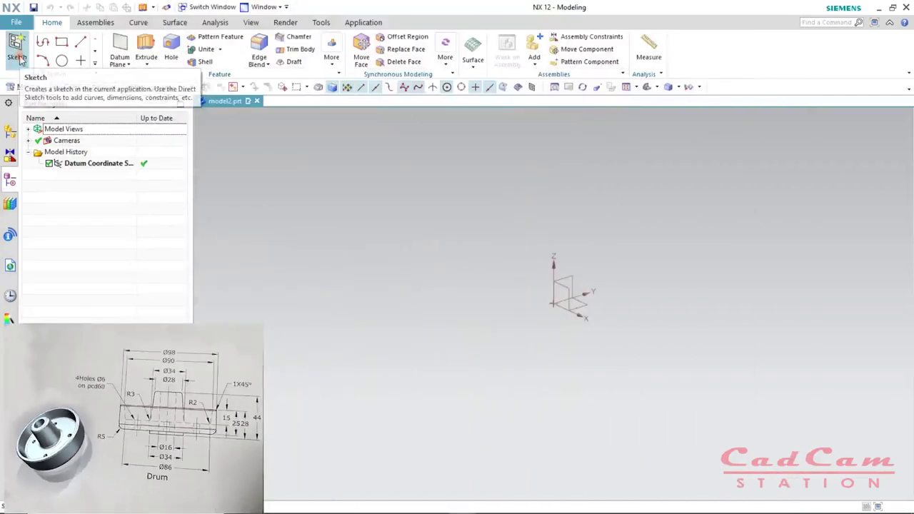
- Create an On Plane sketch on the datum CSYS's XZ plane
click(17, 56)
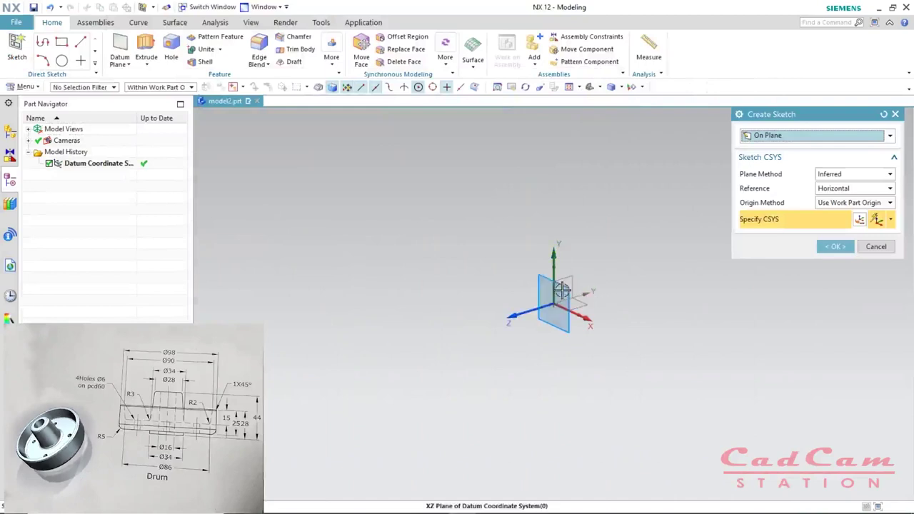
click(568, 292)
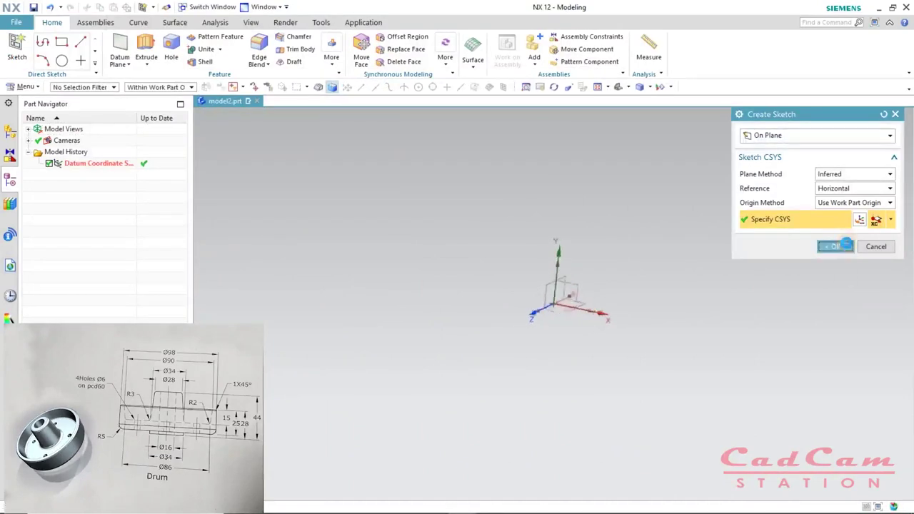
click(836, 247)
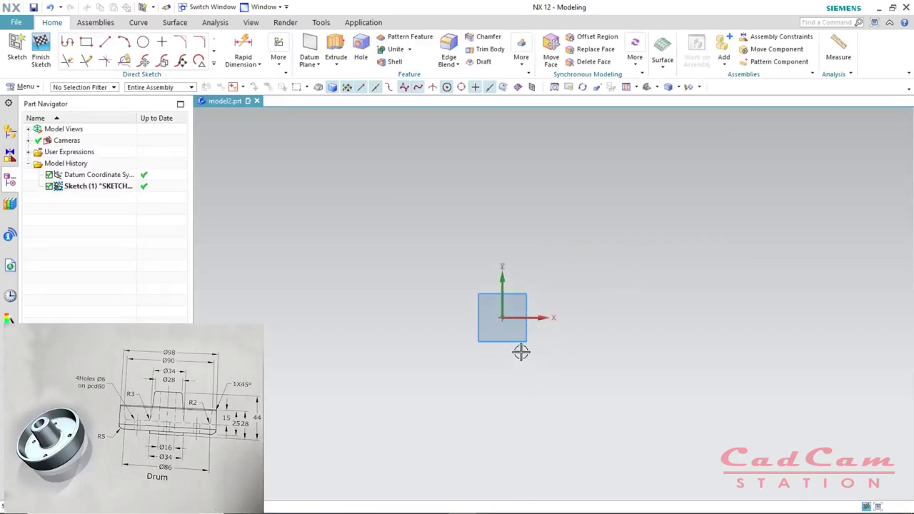
- Draw the first profile lines from the origin: short base, upward step, long base, left vertical, 5-unit top segment
click(105, 42)
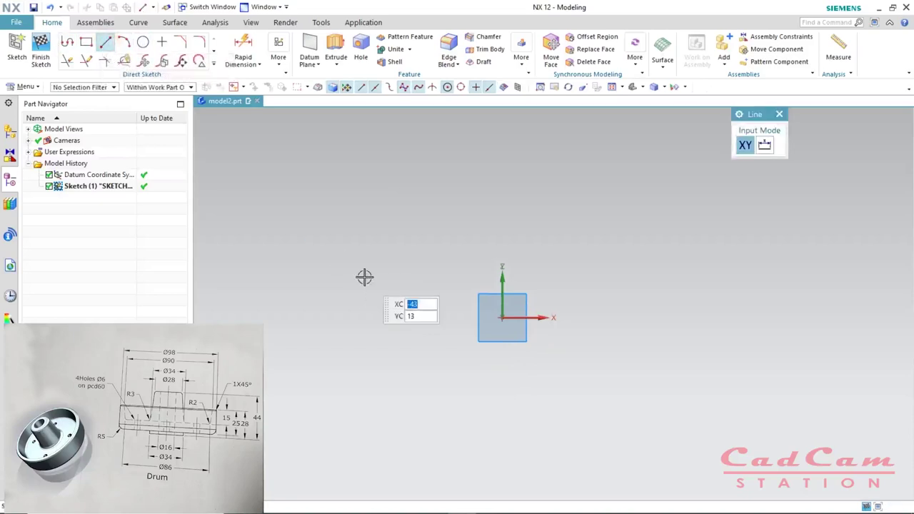
click(503, 314)
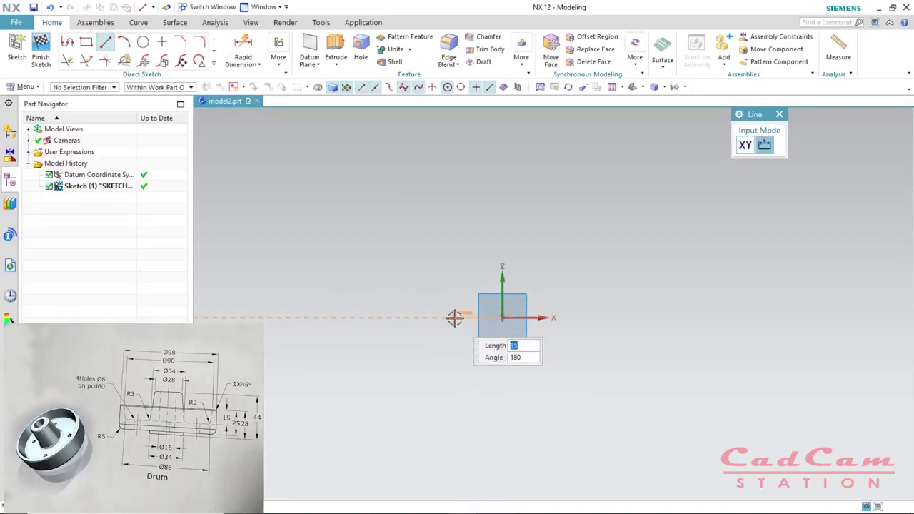
click(455, 318)
click(455, 317)
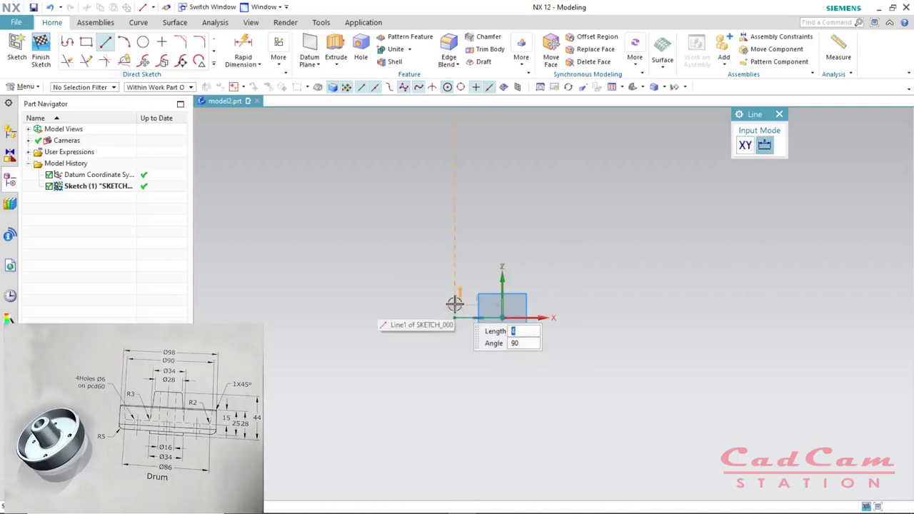
click(454, 305)
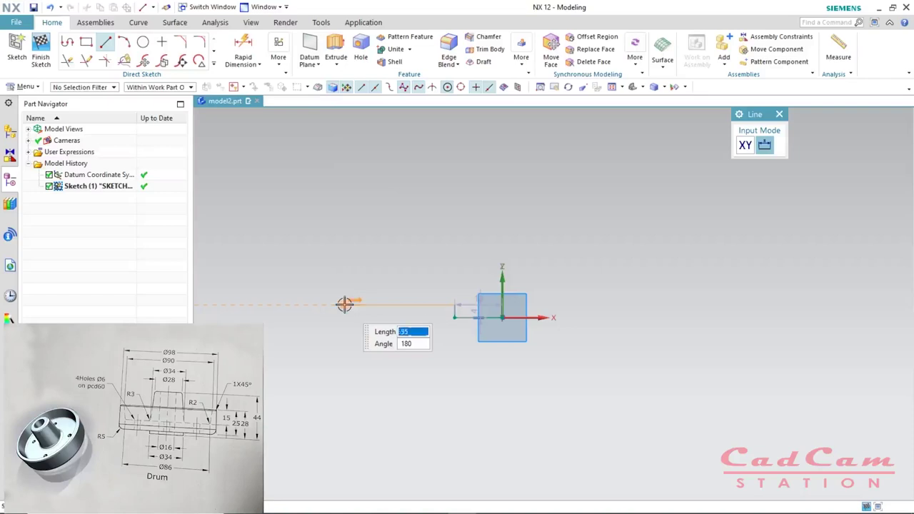
click(343, 305)
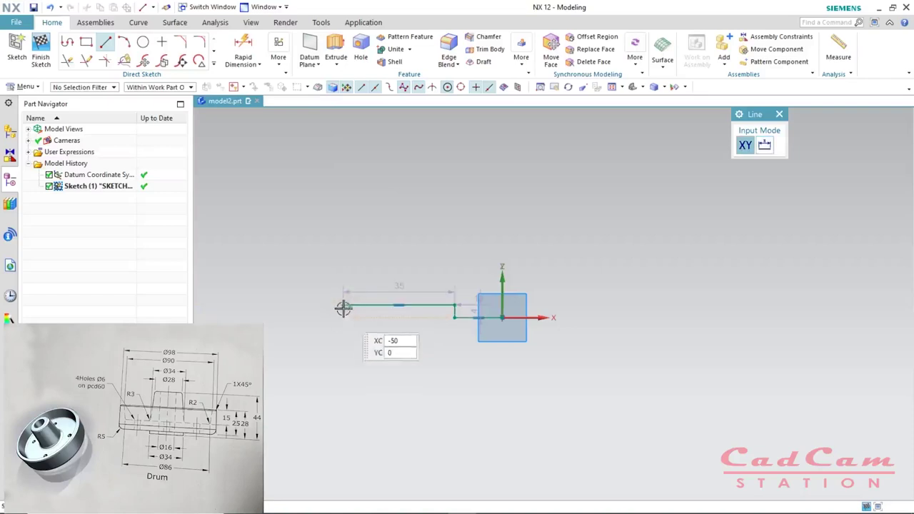
click(341, 253)
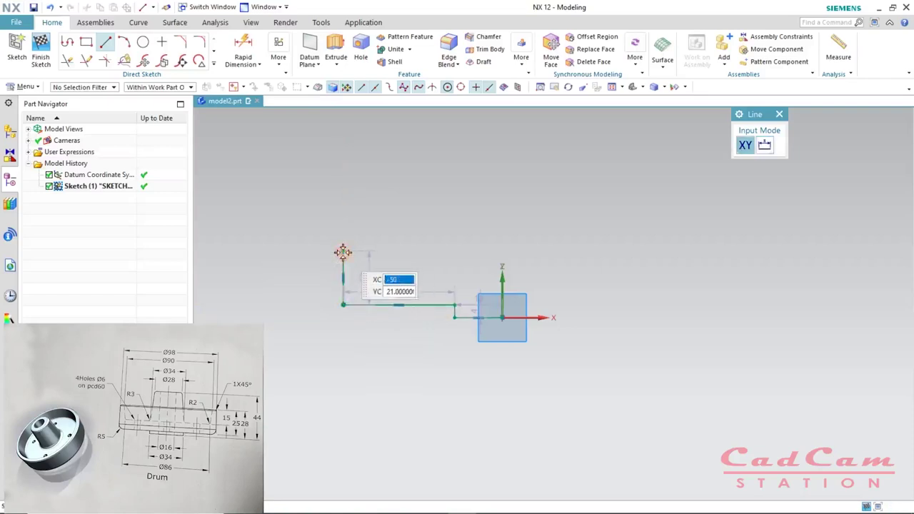
click(343, 252)
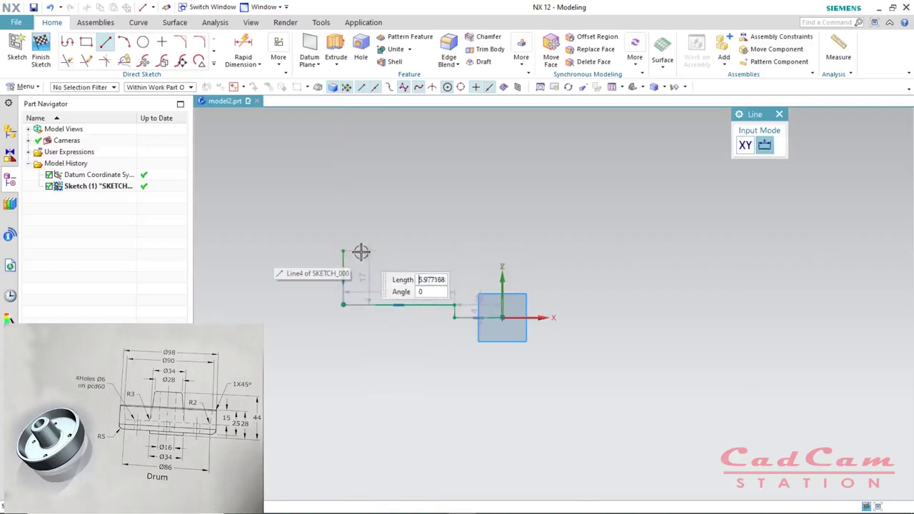
click(360, 252)
- Complete the chain with the slanted line, 22.5 horizontal, tall vertical, short top and final downward line
scroll(368, 256, up, 3)
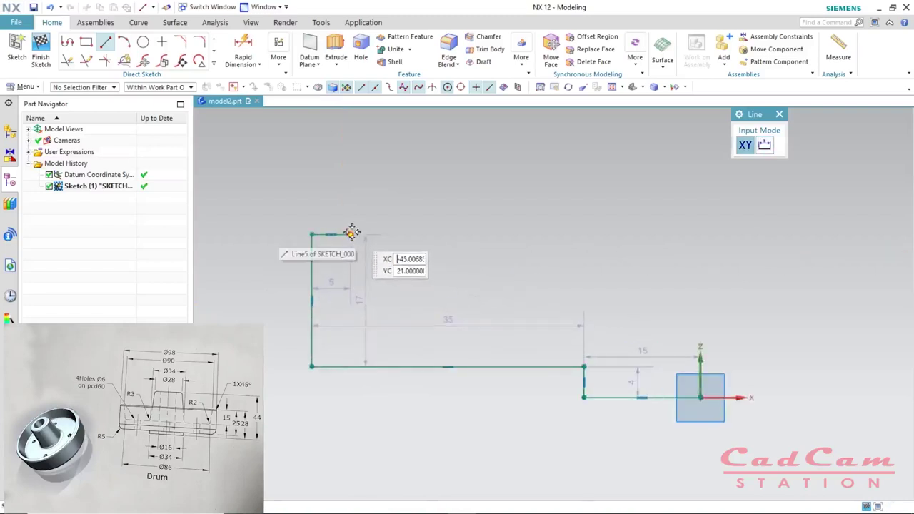
click(351, 234)
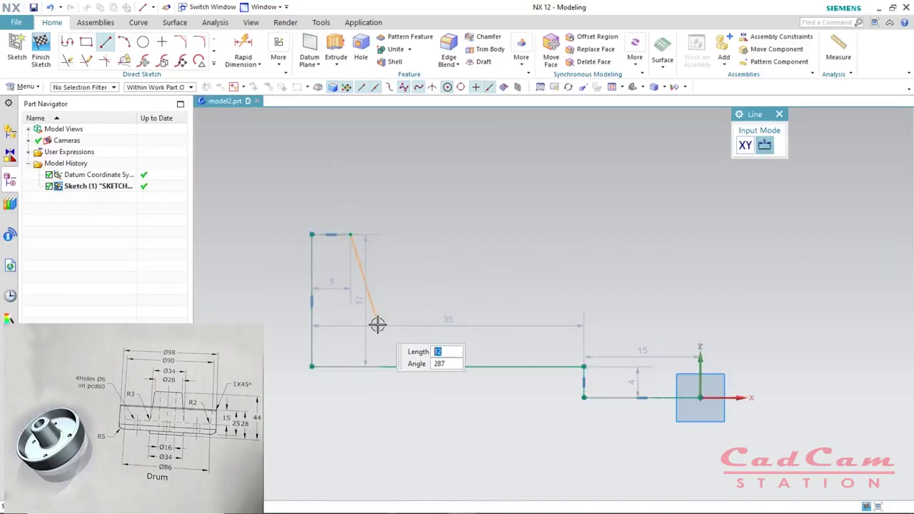
click(377, 324)
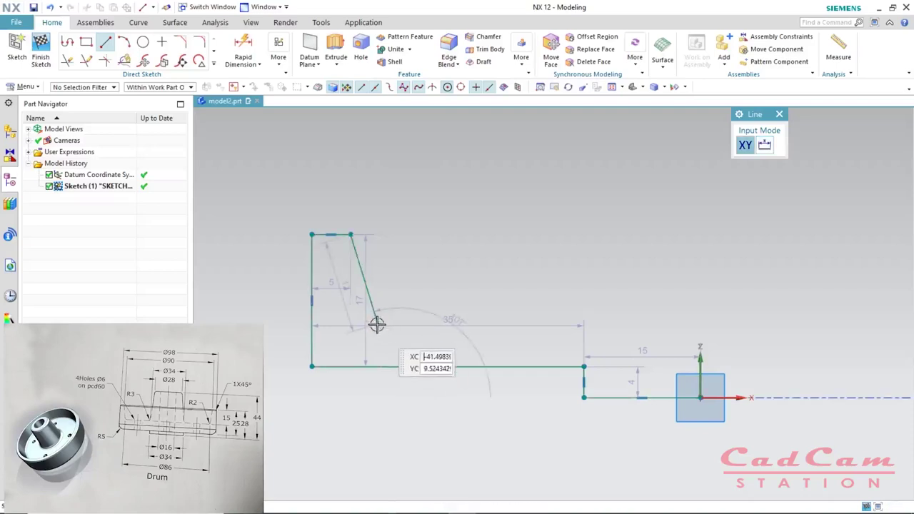
click(554, 323)
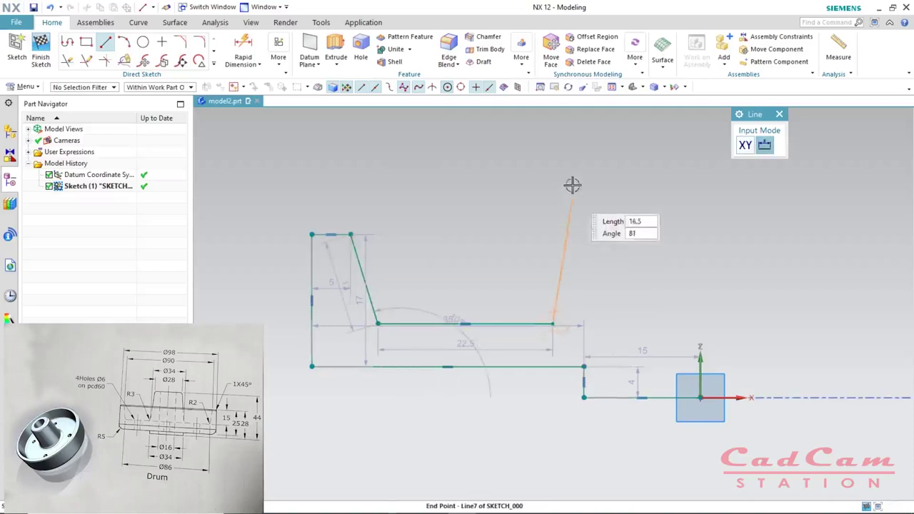
click(554, 136)
scroll(524, 255, down, 2)
click(630, 135)
click(599, 379)
key(Escape)
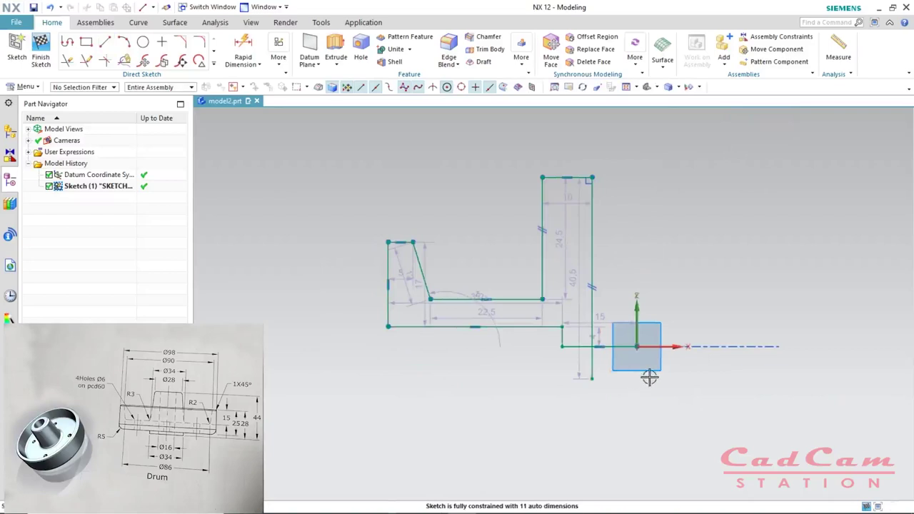
- Quick Trim the stub beyond the profile and the vertical line's excess below it
key(t)
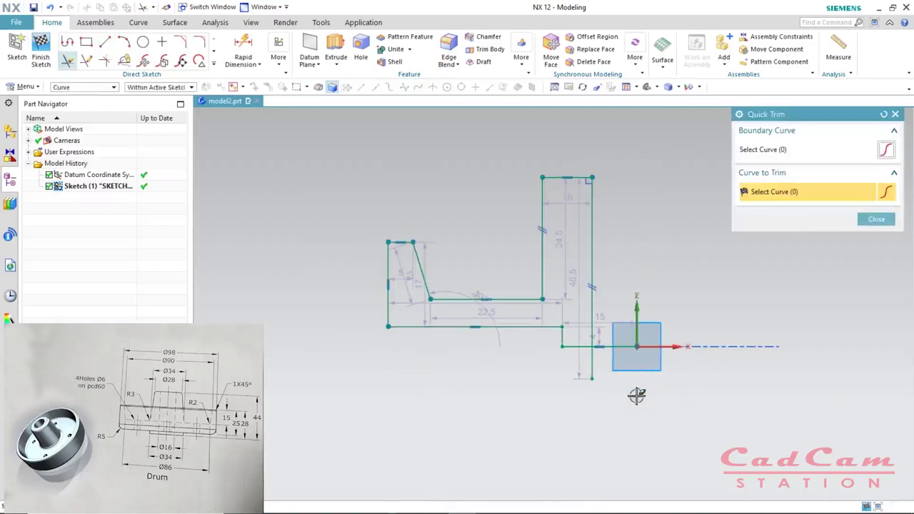
click(618, 346)
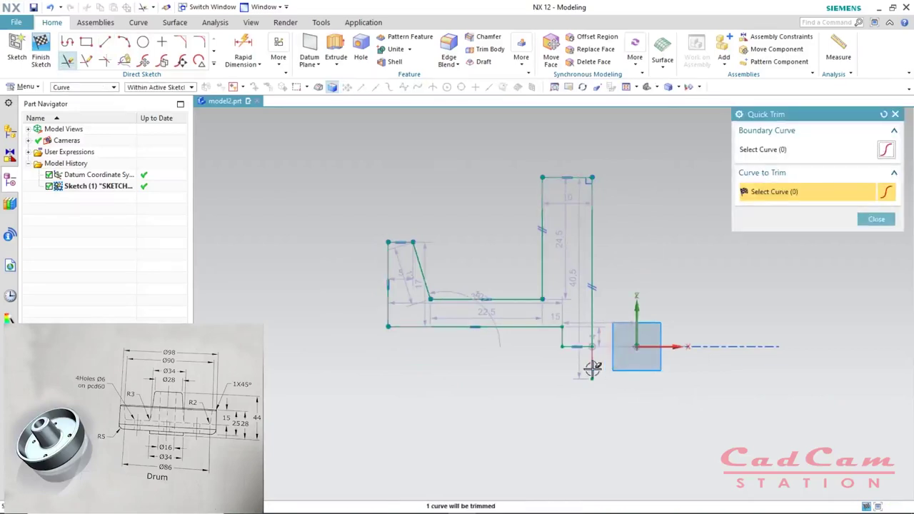
click(592, 367)
key(Escape)
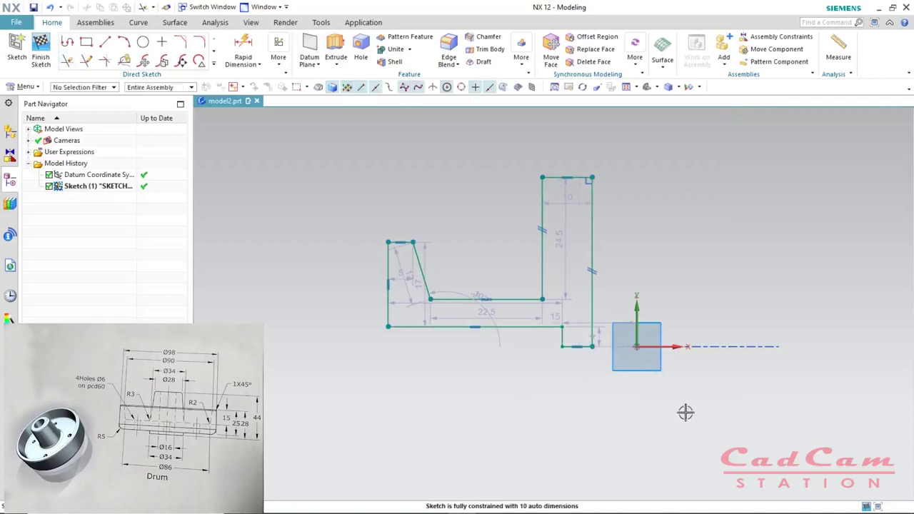
- Hide the sketch dimensions by hiding PMI Objects
key(ctrl+w)
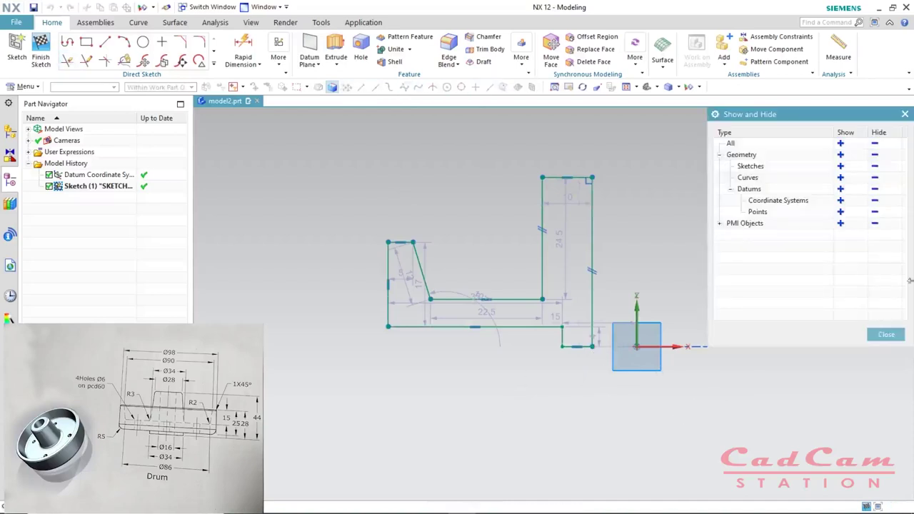
click(874, 224)
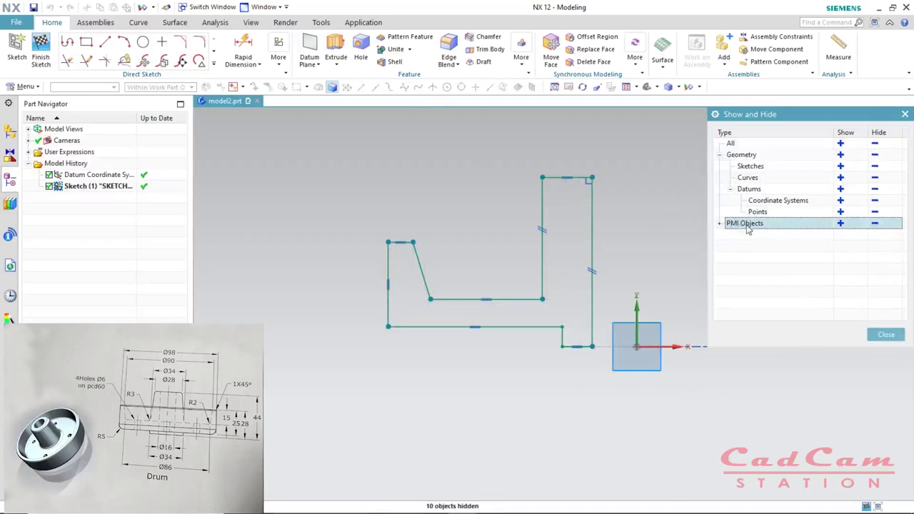
click(885, 335)
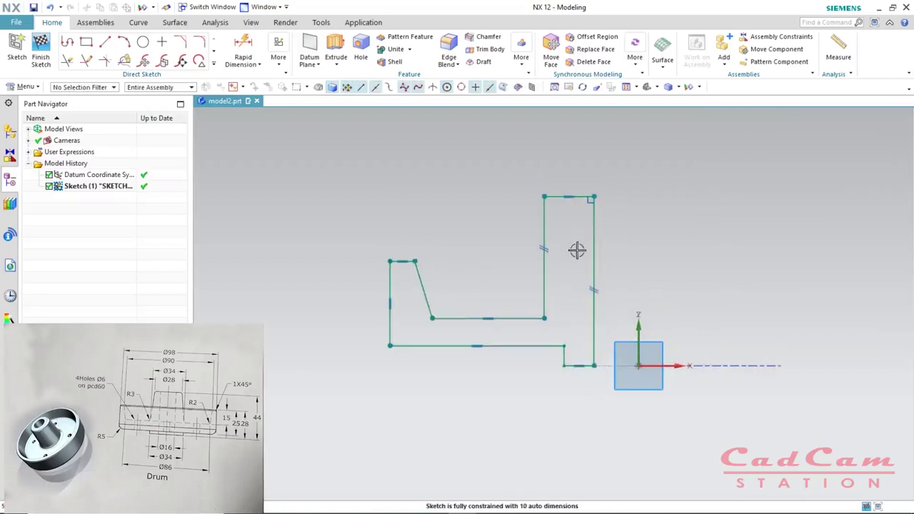
- Dimension the bottom line's start point 8 from the sketch origin (p0)
key(d)
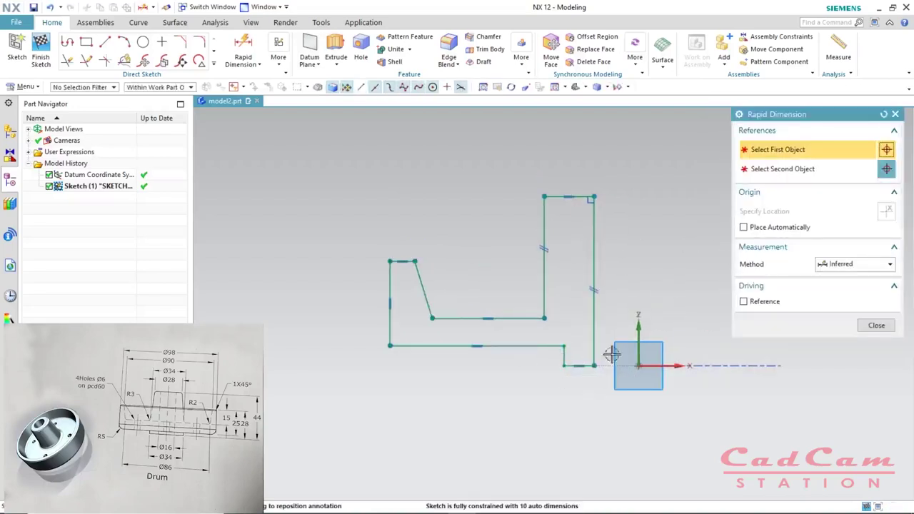
scroll(643, 272, up, 1)
scroll(499, 271, down, 3)
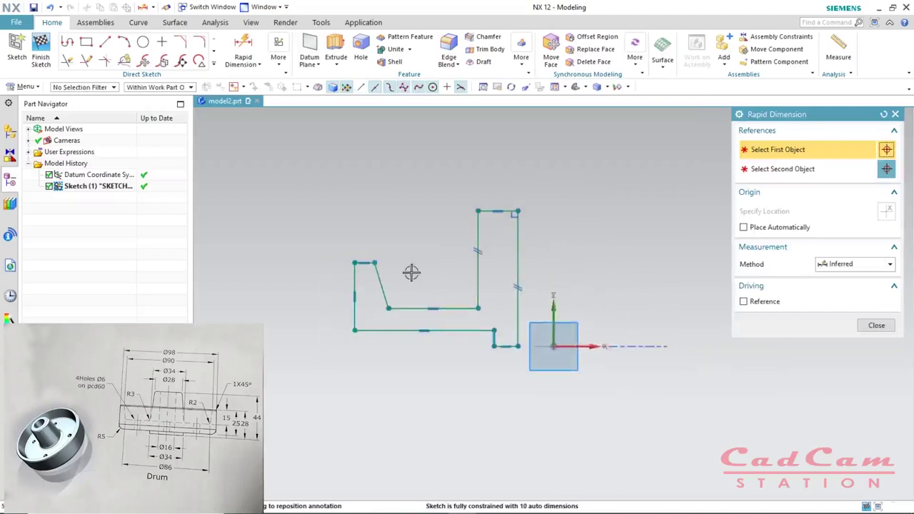
scroll(614, 321, up, 3)
scroll(535, 292, down, 1)
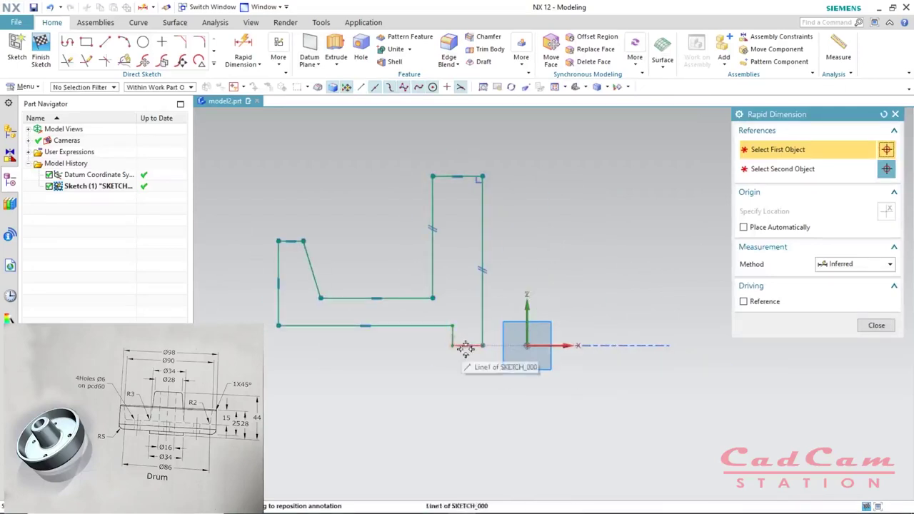
scroll(485, 348, up, 2)
scroll(510, 342, up, 1)
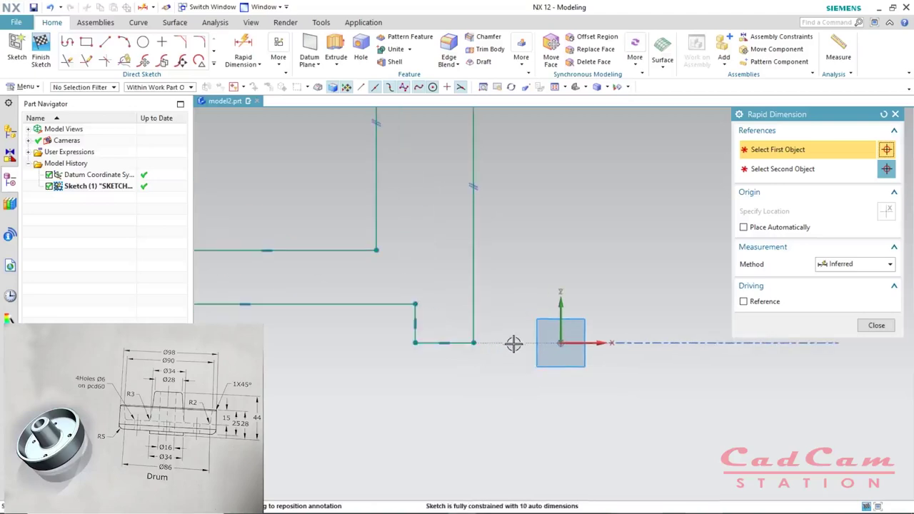
click(474, 344)
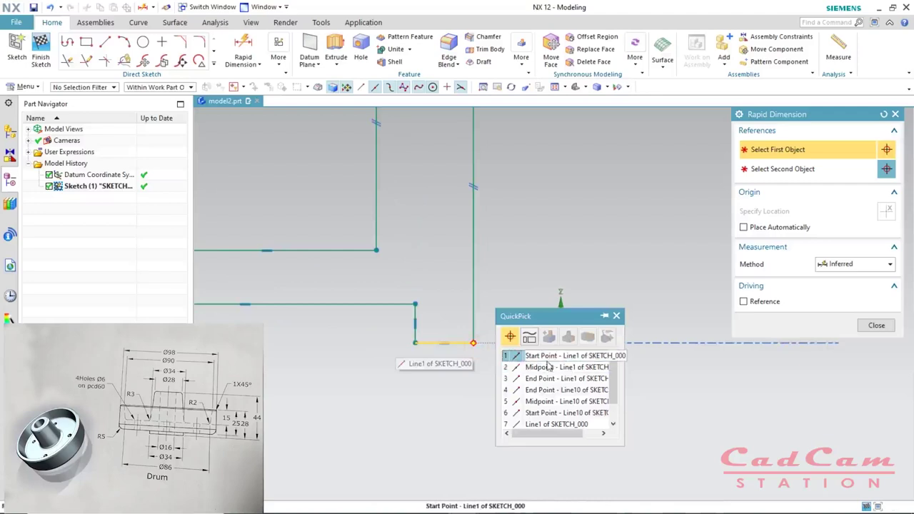
click(546, 357)
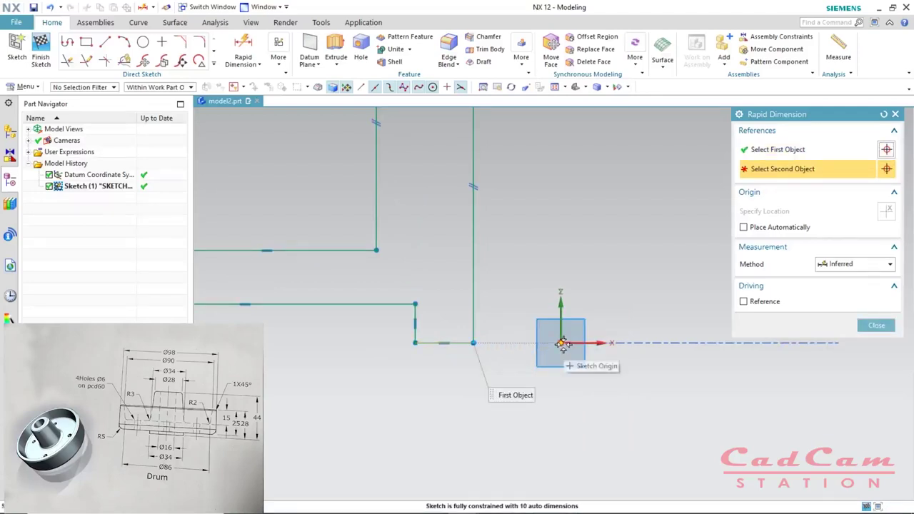
click(559, 345)
click(518, 414)
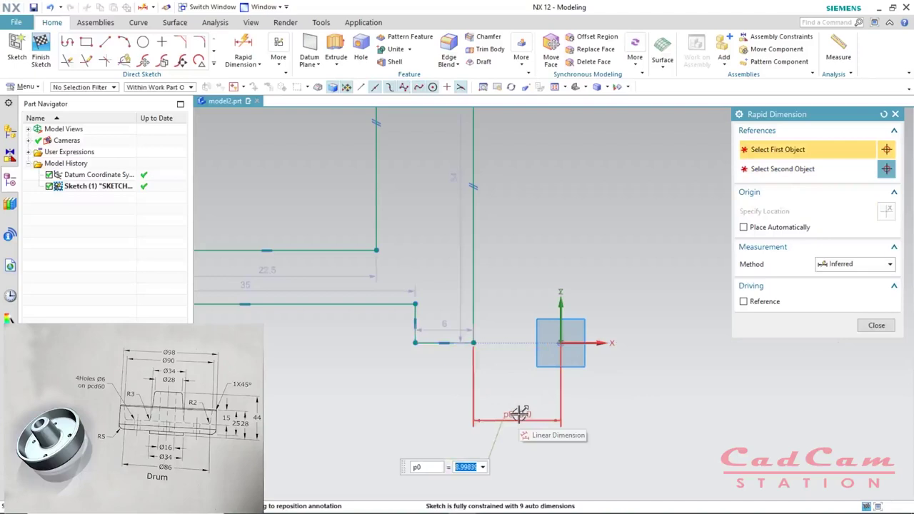
text(8)
key(Return)
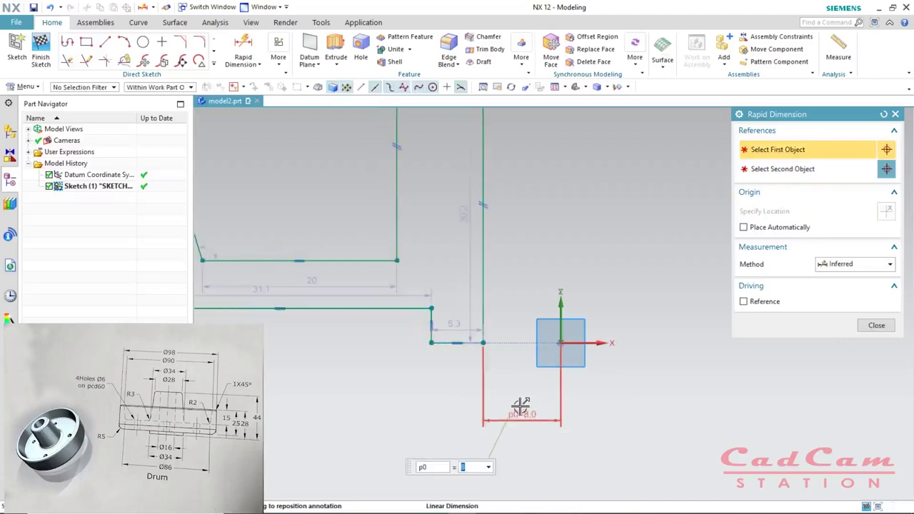
- Add horizontal dimensions from the origin of 34/2 (lower step) and 98/2 (left vertical)
click(432, 342)
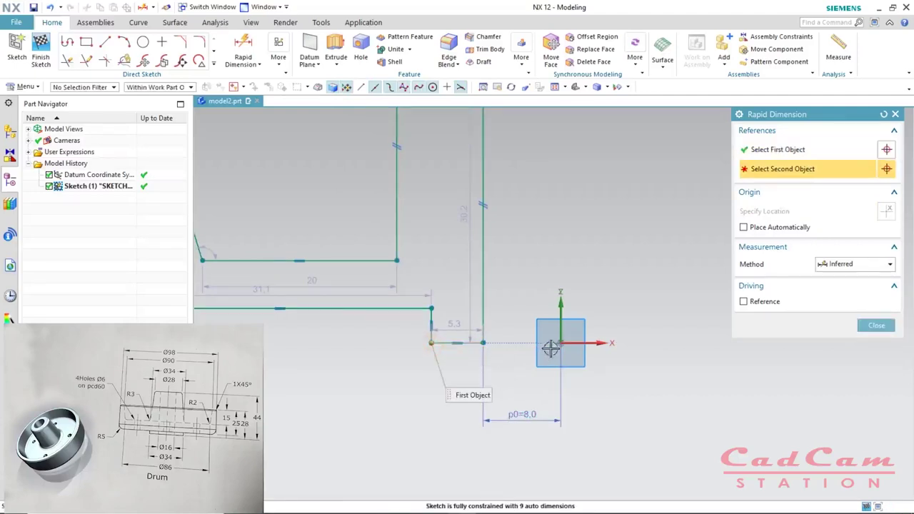
click(560, 344)
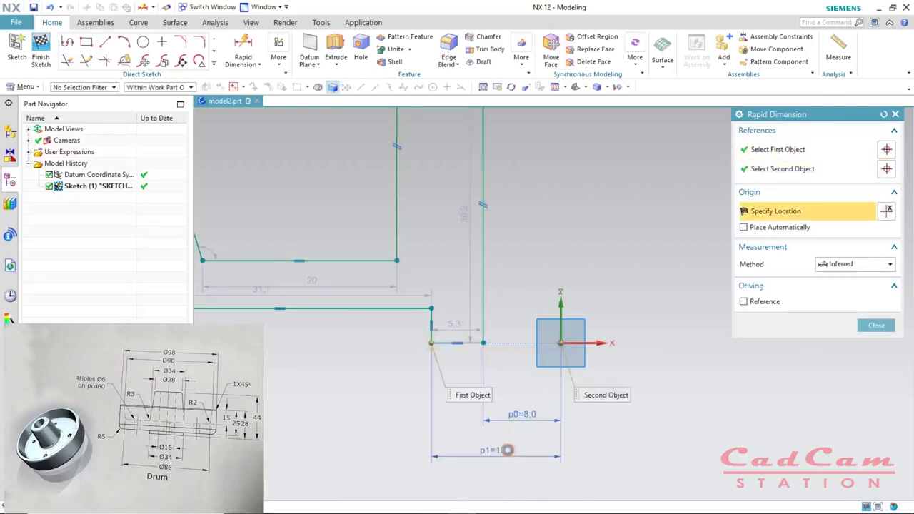
click(507, 450)
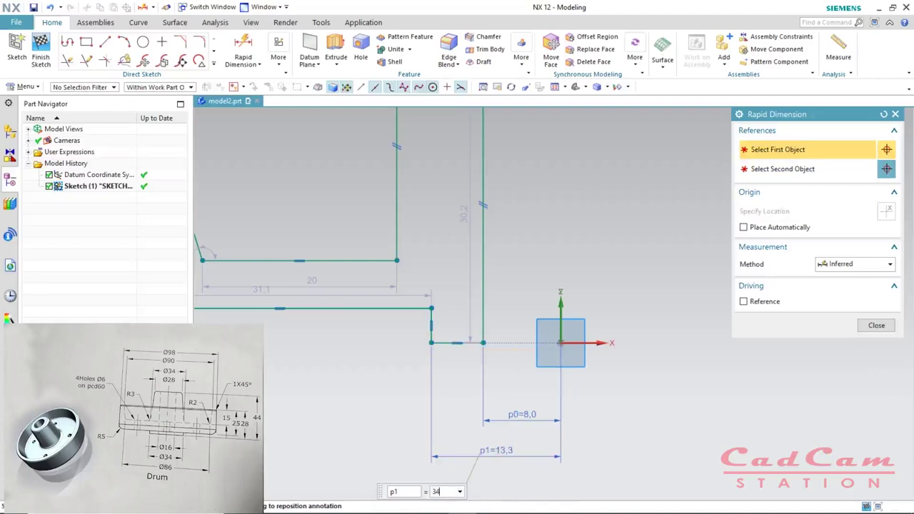
text(34/2)
key(Return)
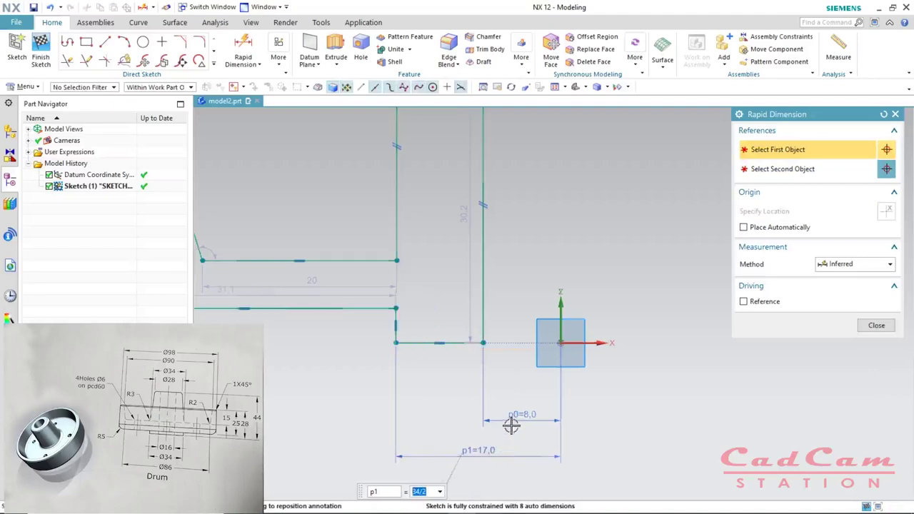
scroll(514, 428, down, 3)
scroll(500, 343, up, 3)
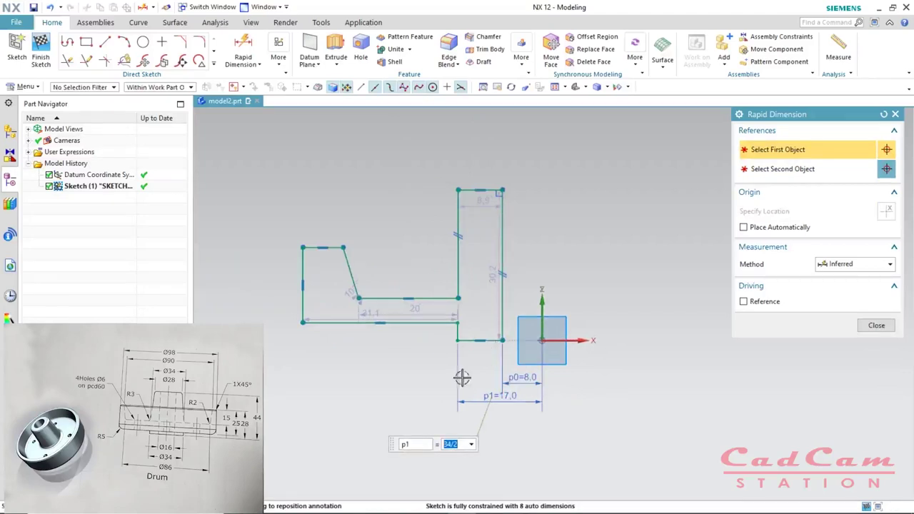
click(302, 320)
click(542, 343)
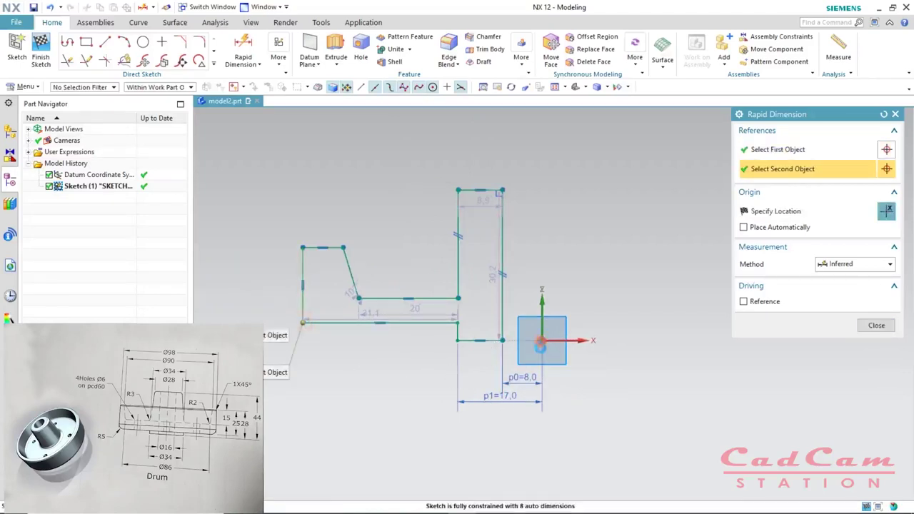
click(443, 449)
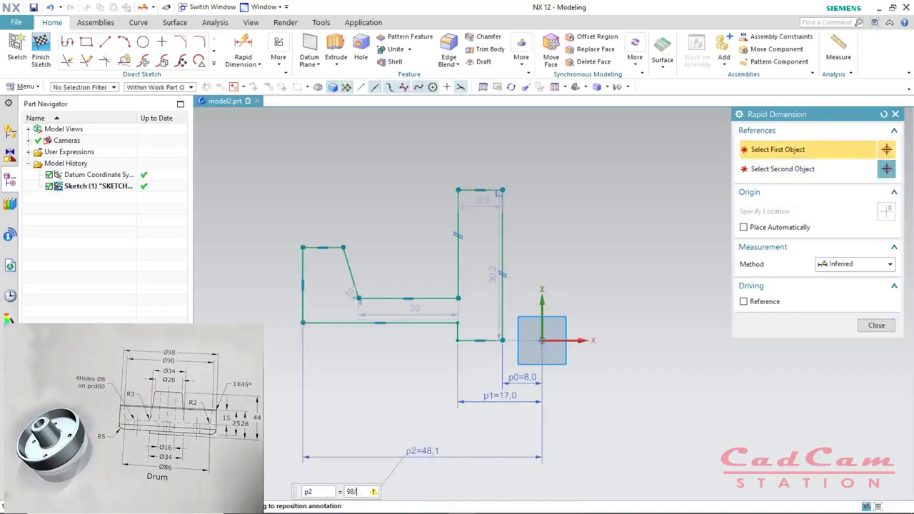
text(98/2)
key(Return)
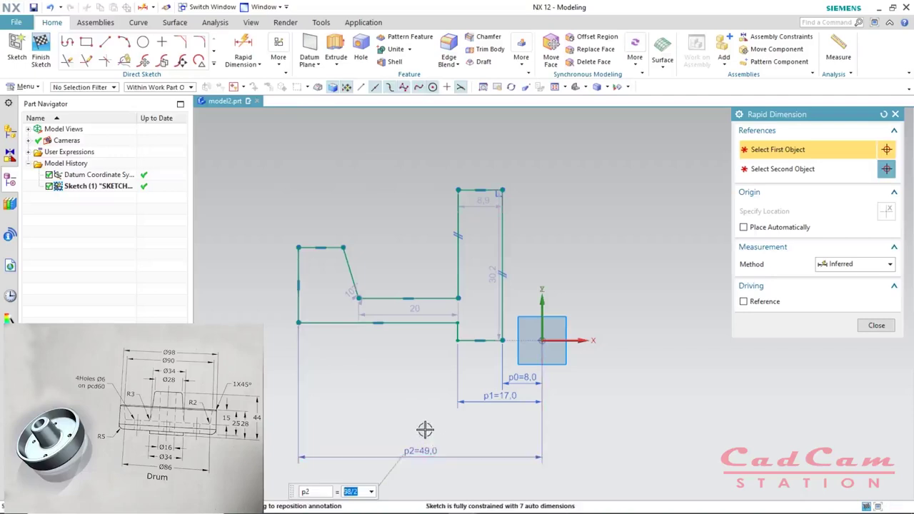
- Dimension the slanted line's top at 90/2 and place p4 for the inner step point
click(343, 247)
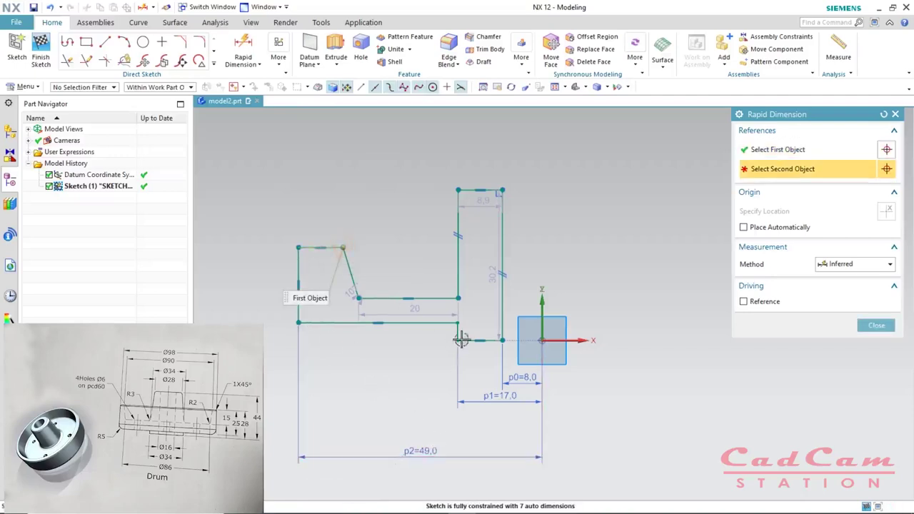
click(540, 340)
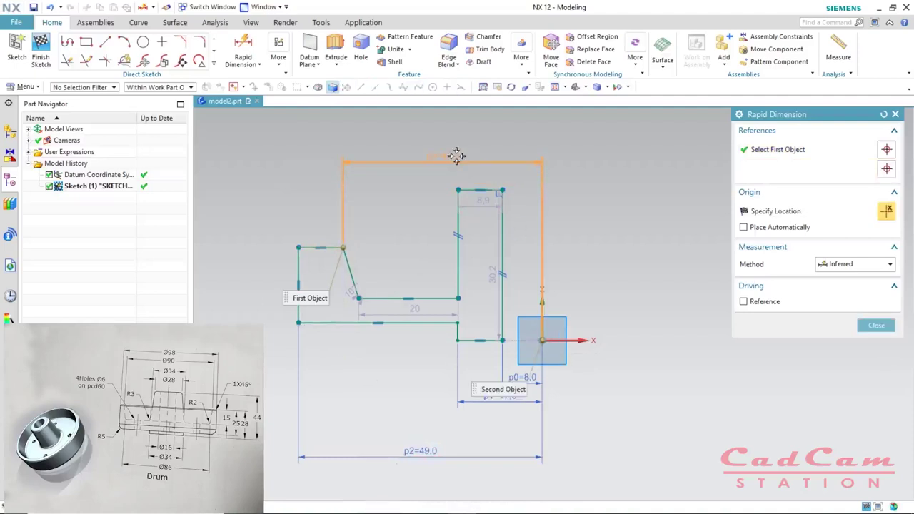
click(456, 154)
text(9)
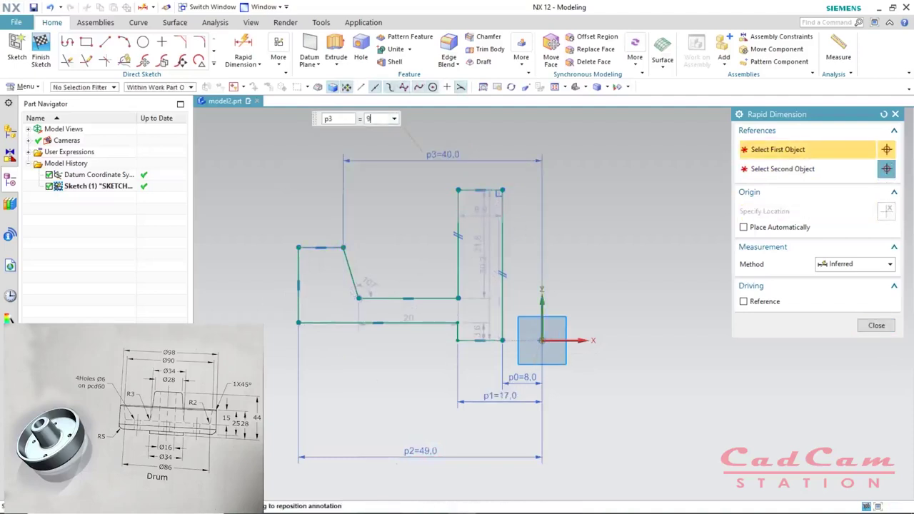
text(0/2)
key(Return)
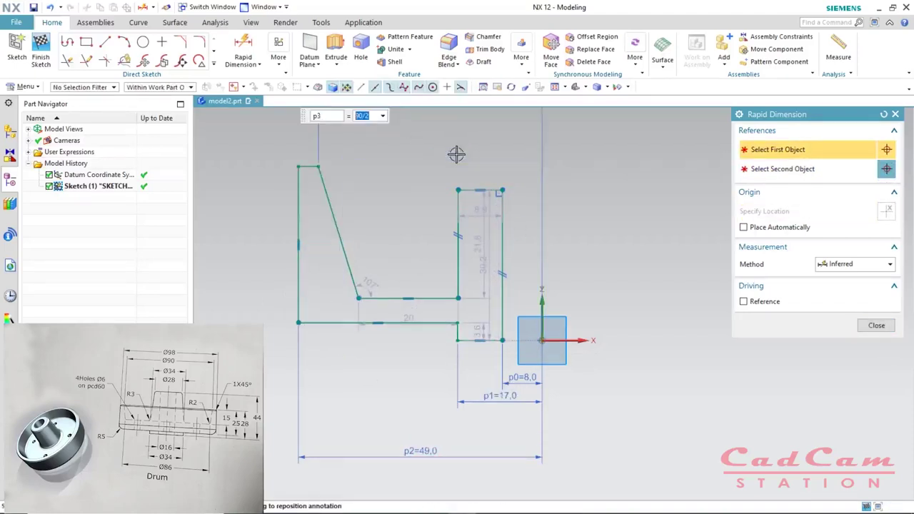
scroll(459, 261, down, 2)
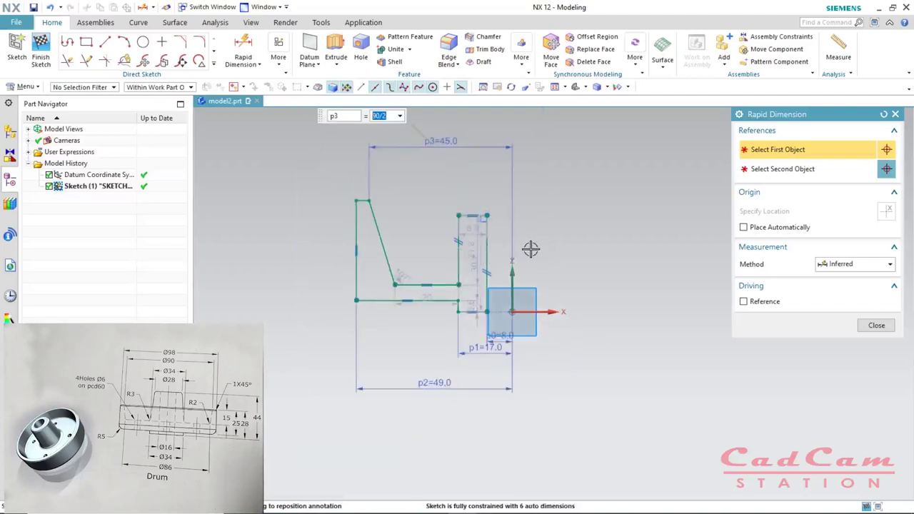
click(459, 285)
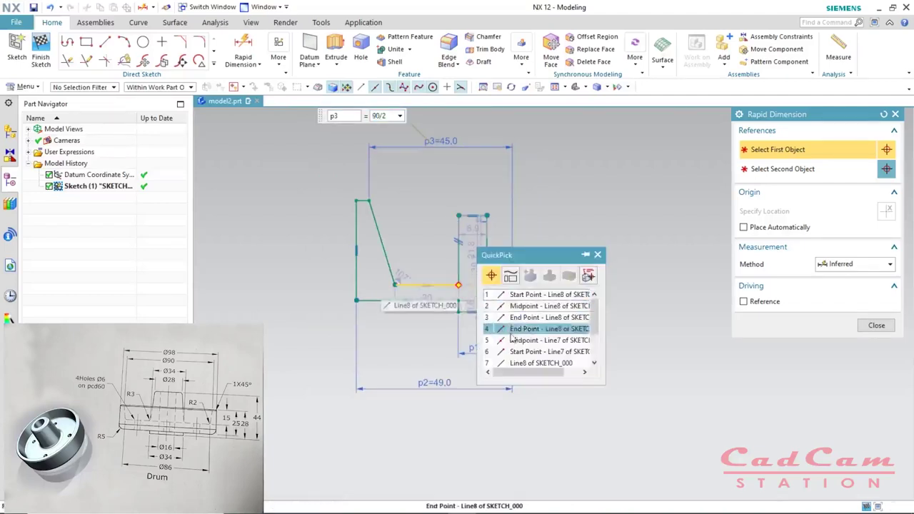
click(539, 294)
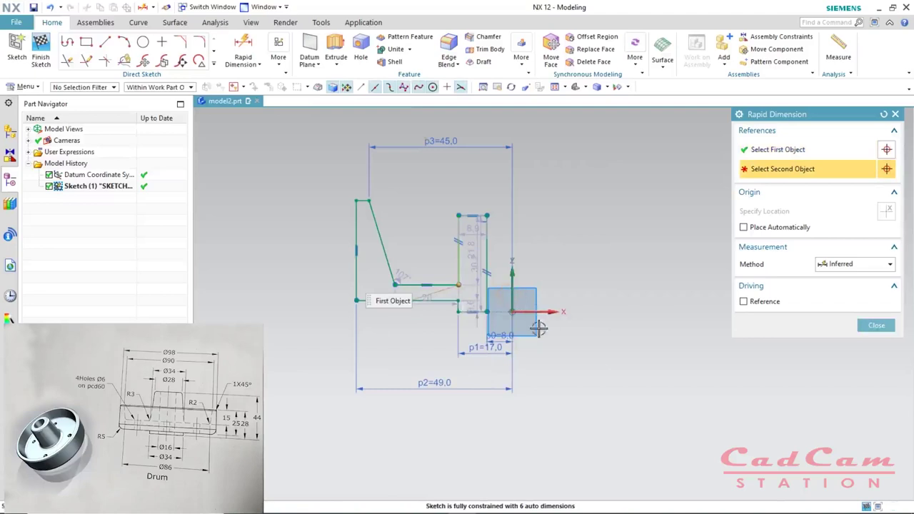
click(507, 312)
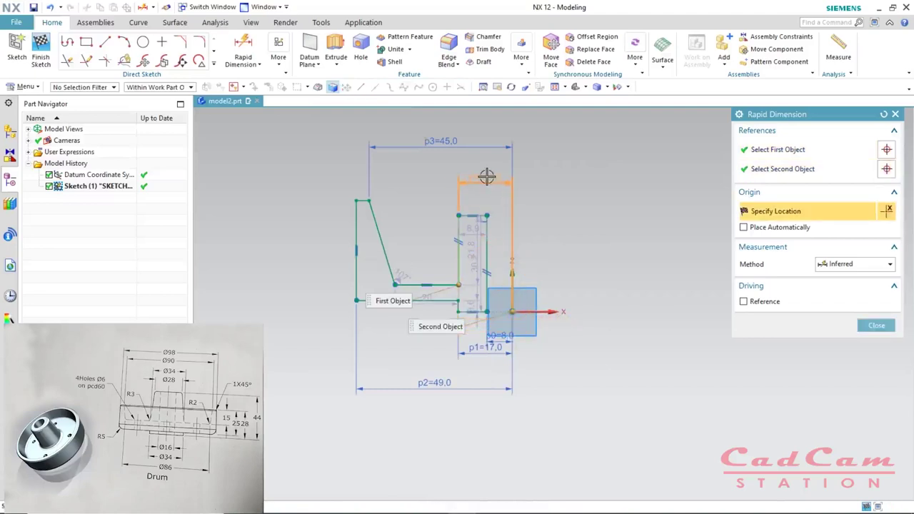
click(486, 176)
- Set p4 to 34/2 and finish dimensioning
text(34)
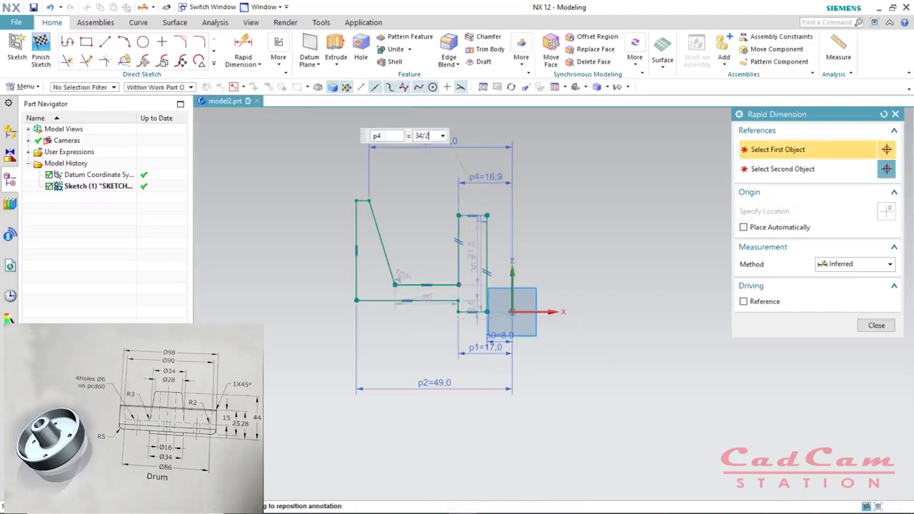
text(/2)
key(Return)
middle_click(504, 218)
scroll(496, 235, up, 2)
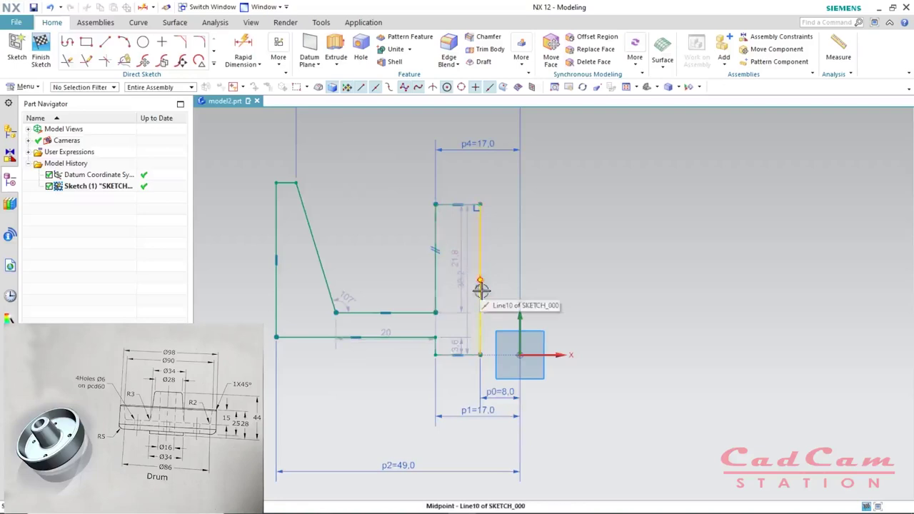
scroll(472, 281, up, 2)
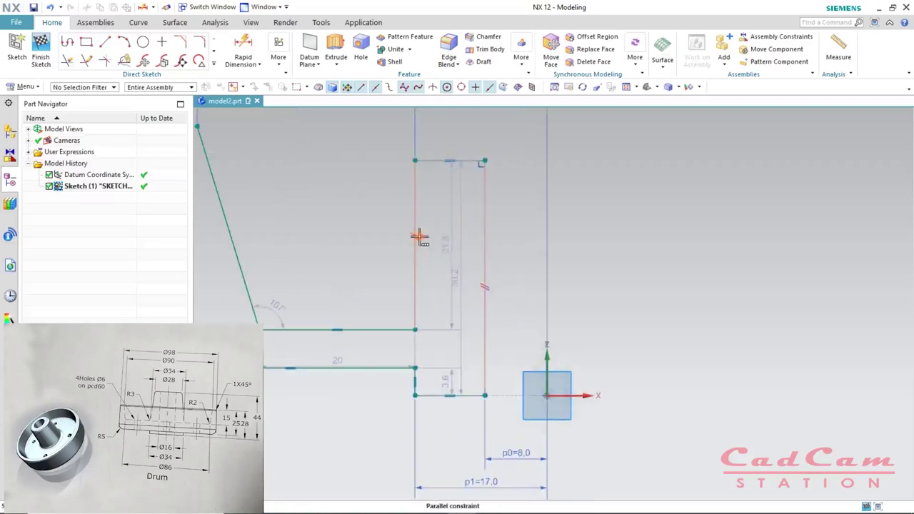
- Delete the inner line's parallel constraint and drag its top end to slant it
click(419, 237)
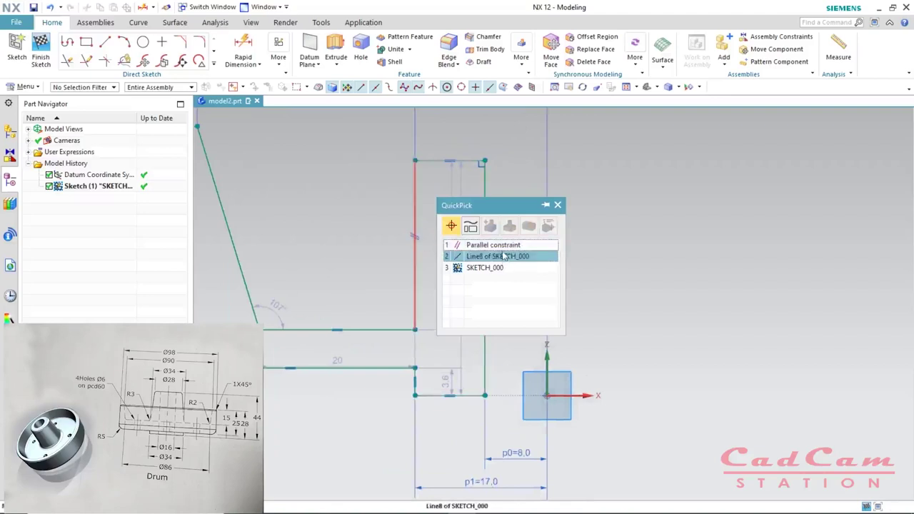
click(479, 245)
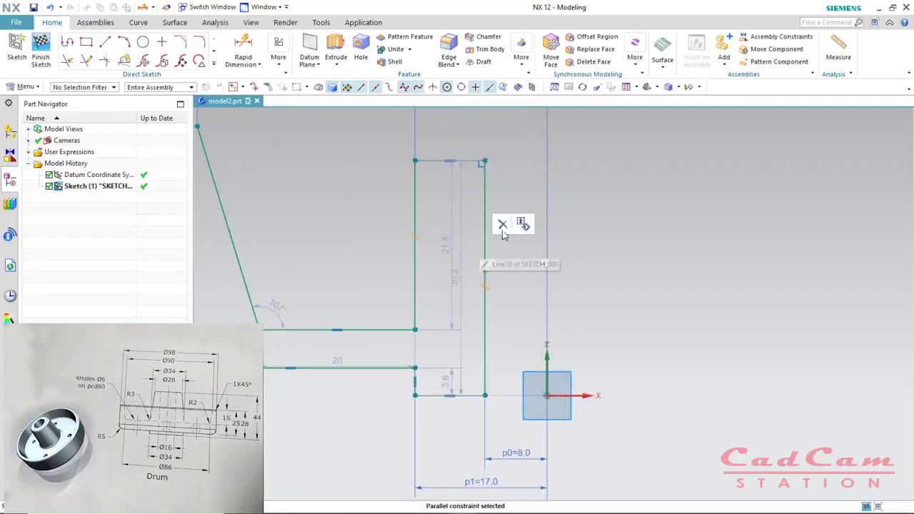
click(502, 224)
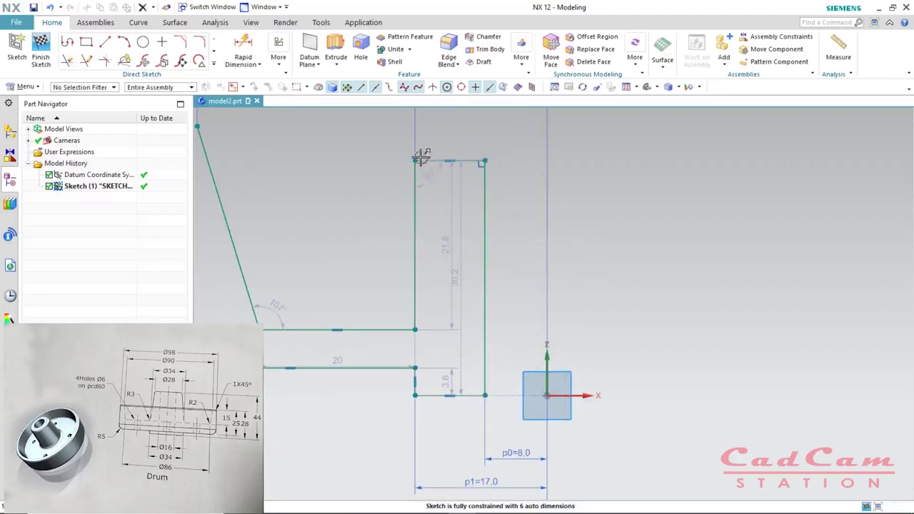
mouse_move(415, 157)
mouse_down()
mouse_move(441, 166)
mouse_move(442, 149)
mouse_up()
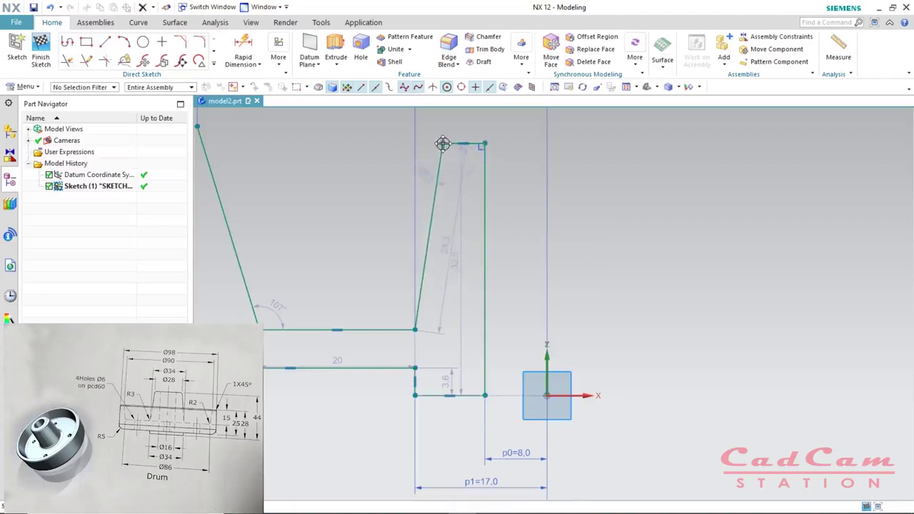
scroll(446, 221, down, 3)
scroll(530, 169, up, 3)
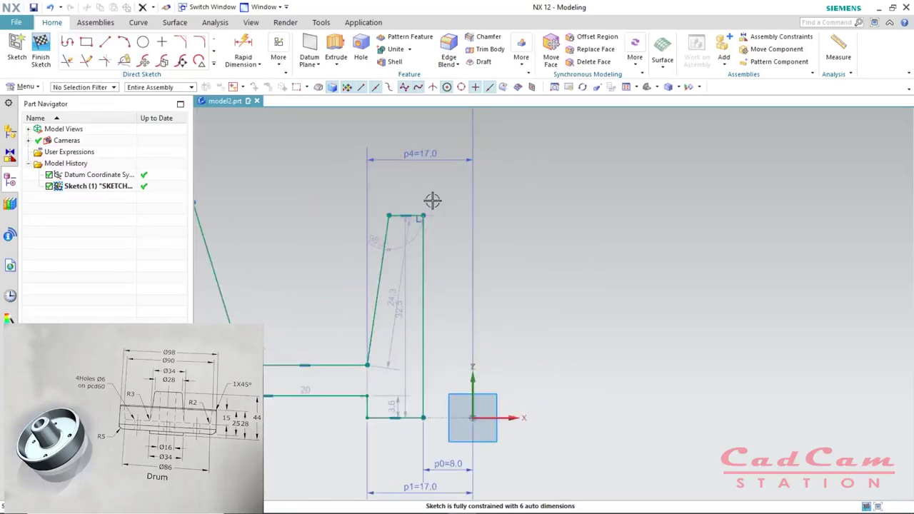
- Dimension the top endpoint 28/2 from the vertical axis and pull the profile top upward
key(d)
click(388, 216)
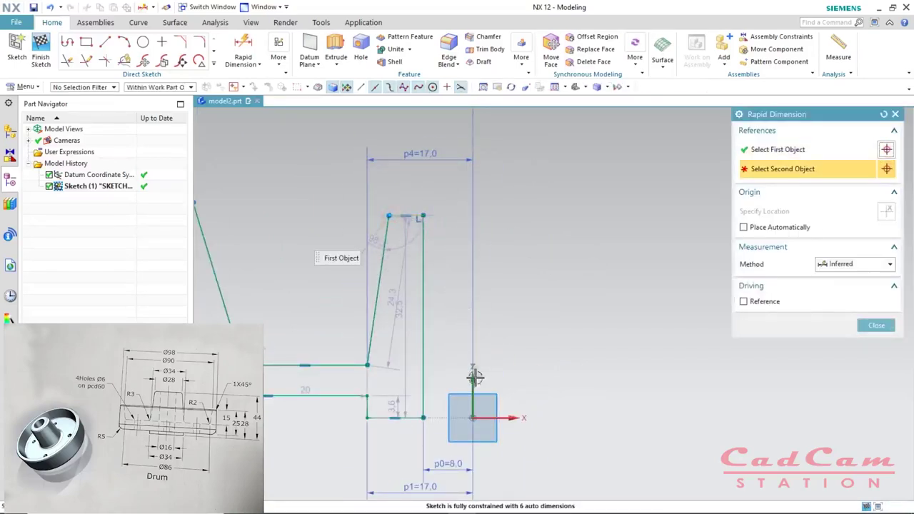
click(471, 418)
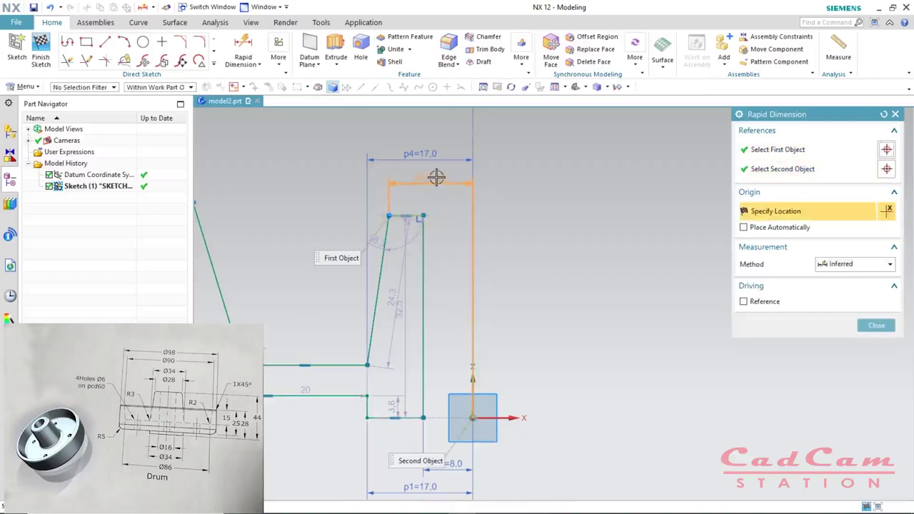
click(435, 176)
text(28)
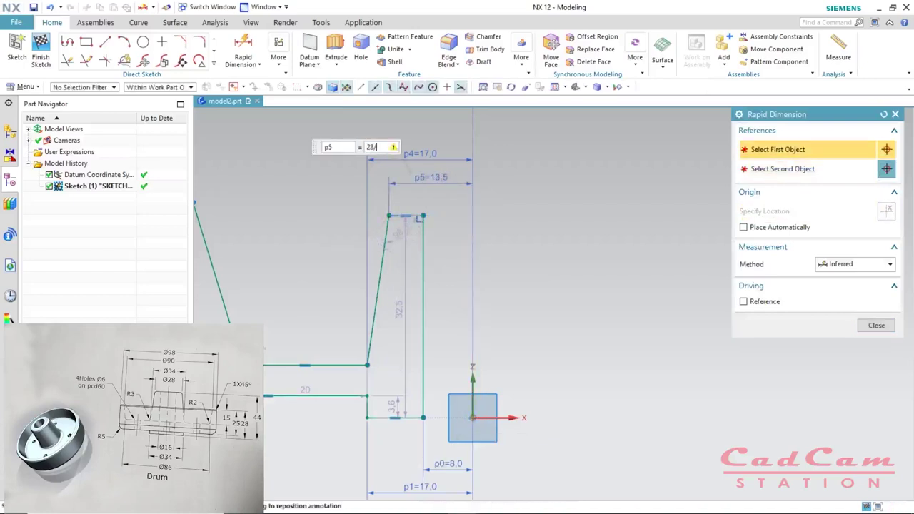
text(/2)
key(Return)
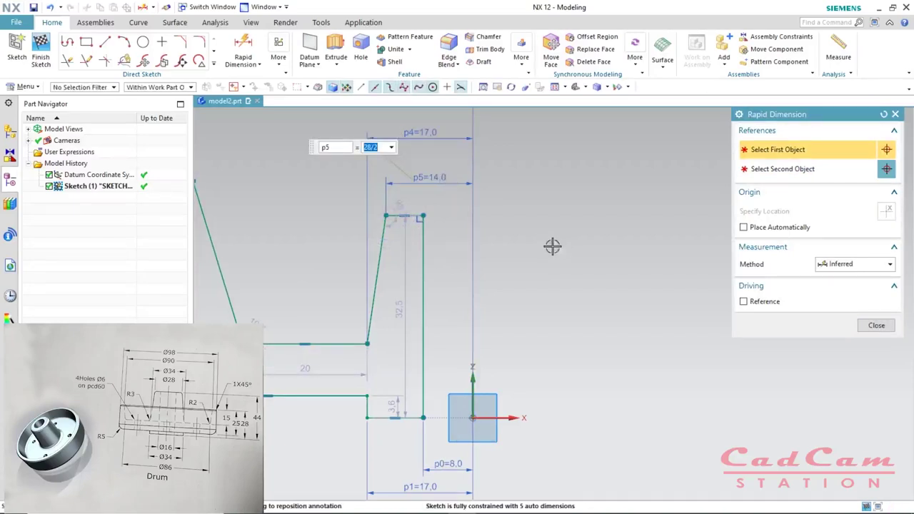
middle_click(552, 245)
scroll(479, 239, down, 4)
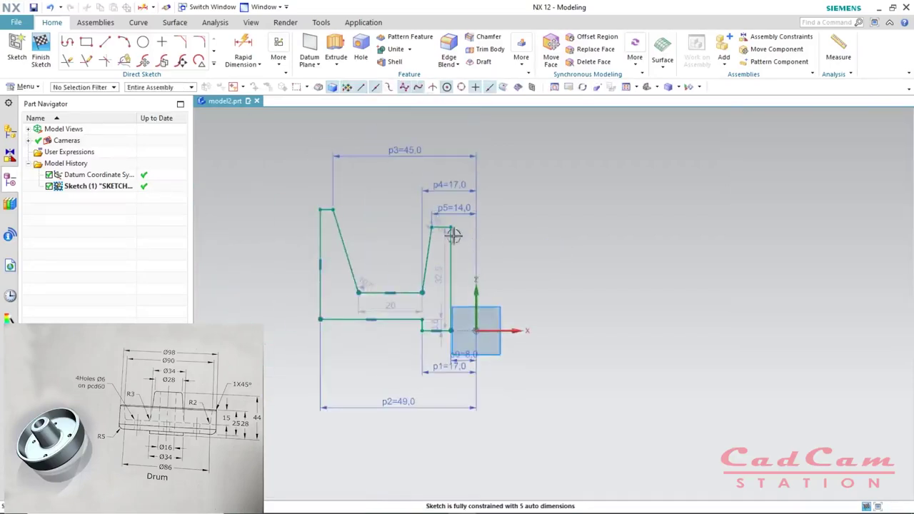
drag(448, 228, 449, 141)
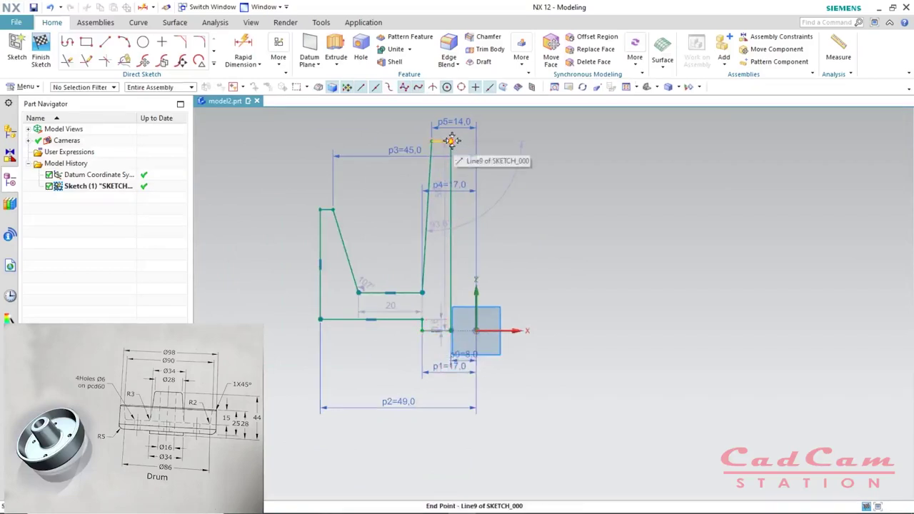
- Give the tall vertical line a 44 height dimension and raise the bottom horizontal line
key(d)
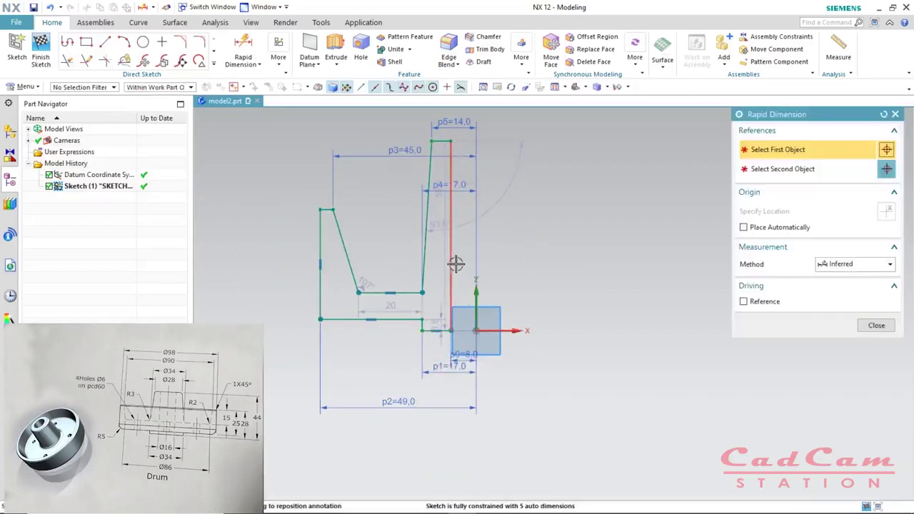
click(452, 261)
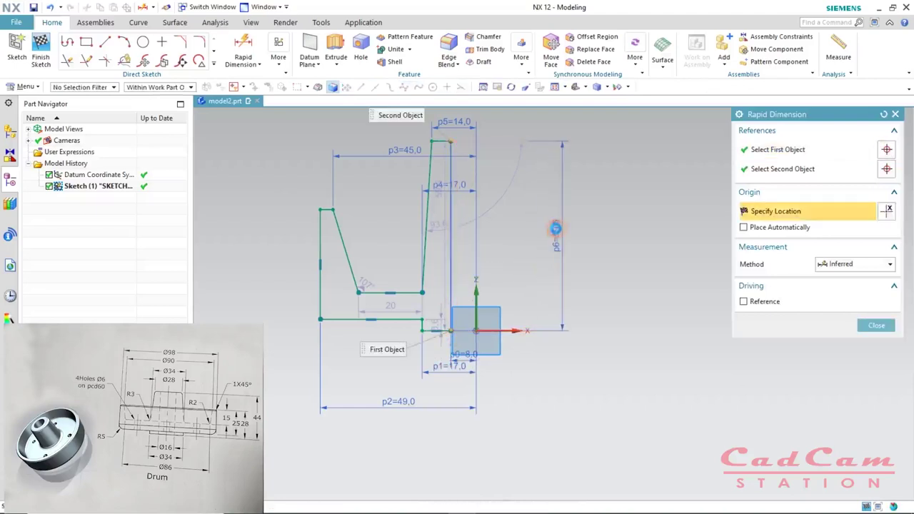
click(554, 228)
key(Return)
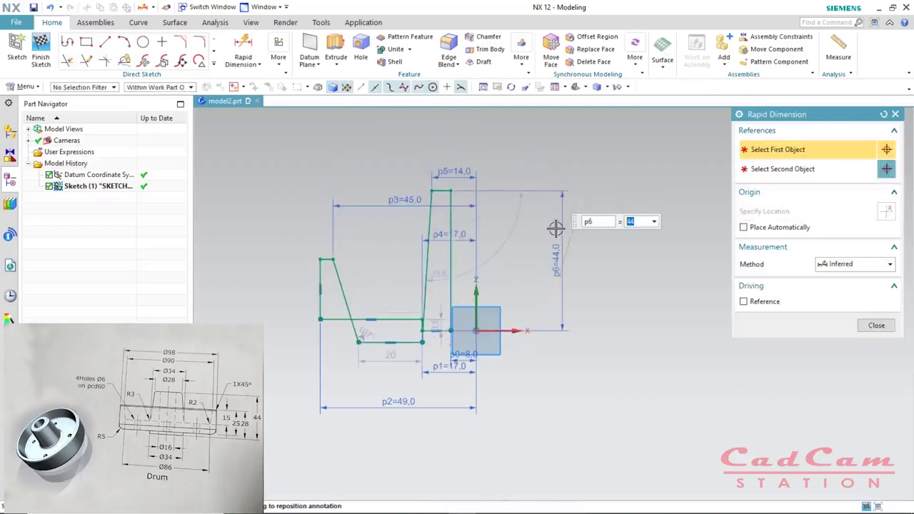
key(Escape)
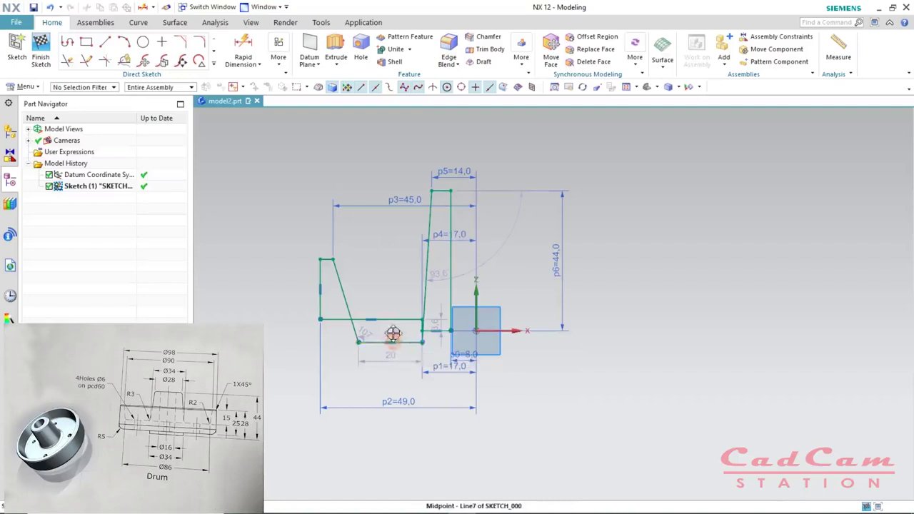
drag(386, 338, 389, 298)
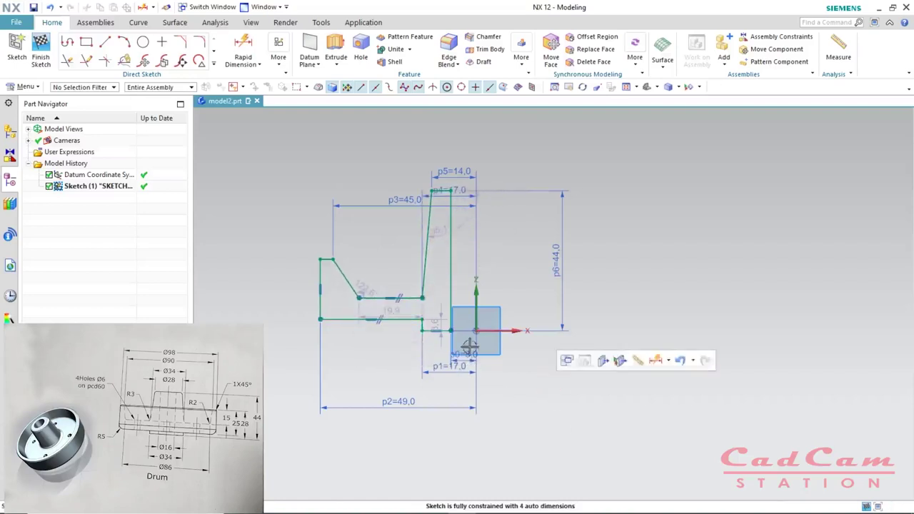
scroll(447, 305, up, 1)
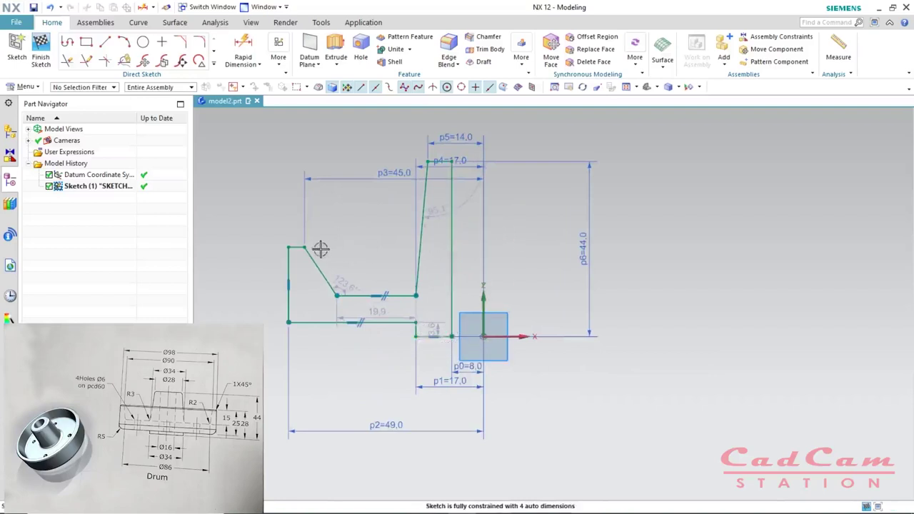
- Add vertical dimension p7 left of the profile and set p8 to 15
key(d)
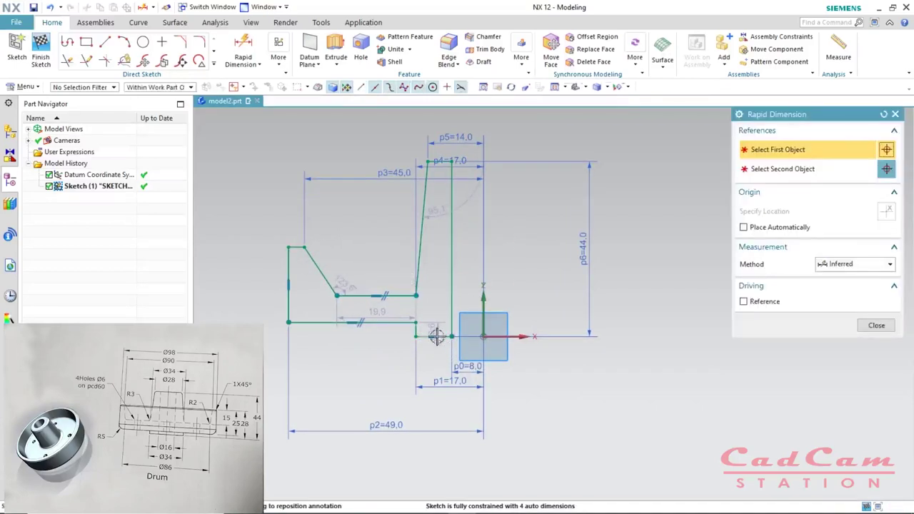
click(437, 336)
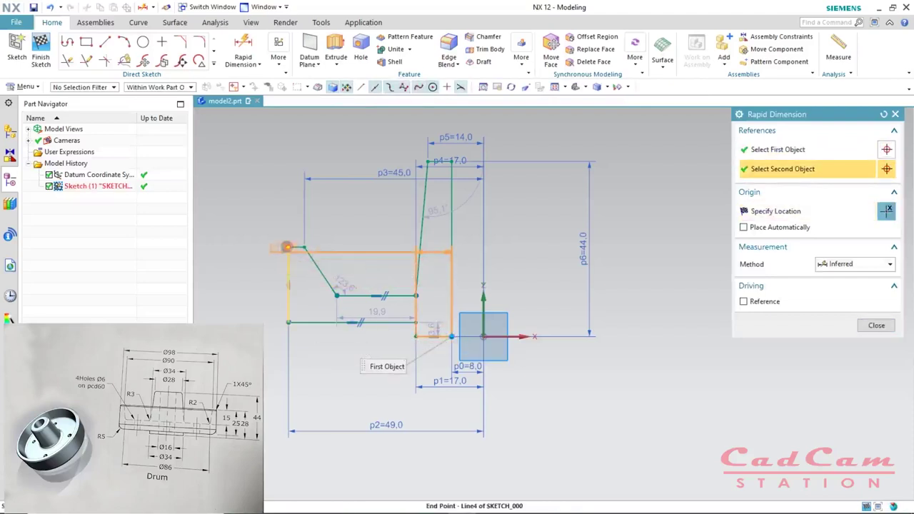
click(286, 247)
click(240, 281)
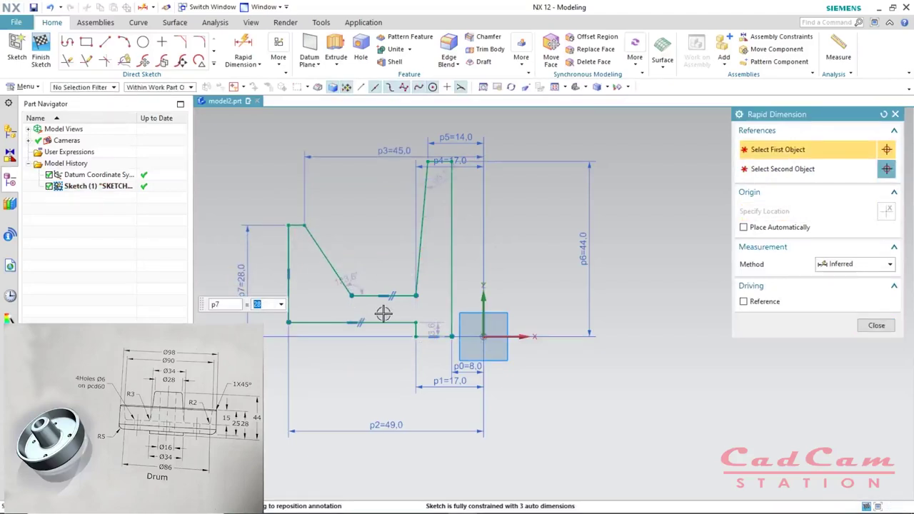
click(305, 225)
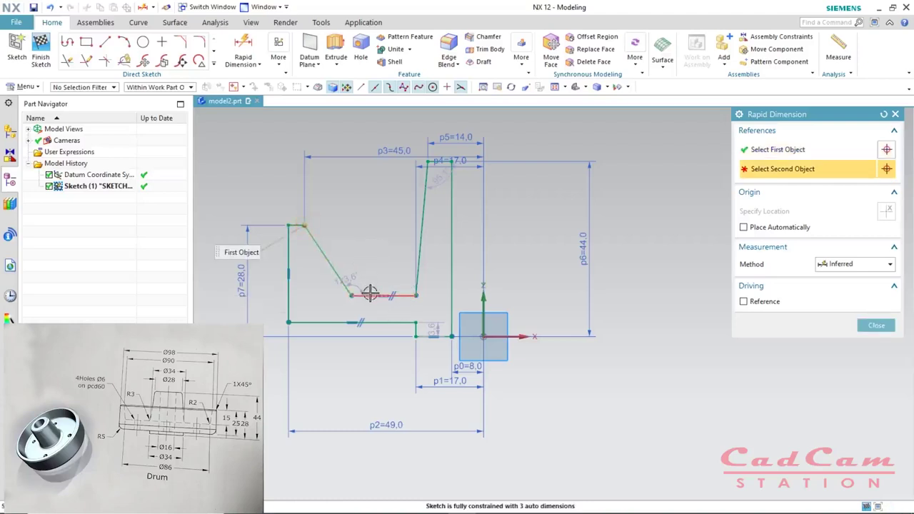
click(370, 275)
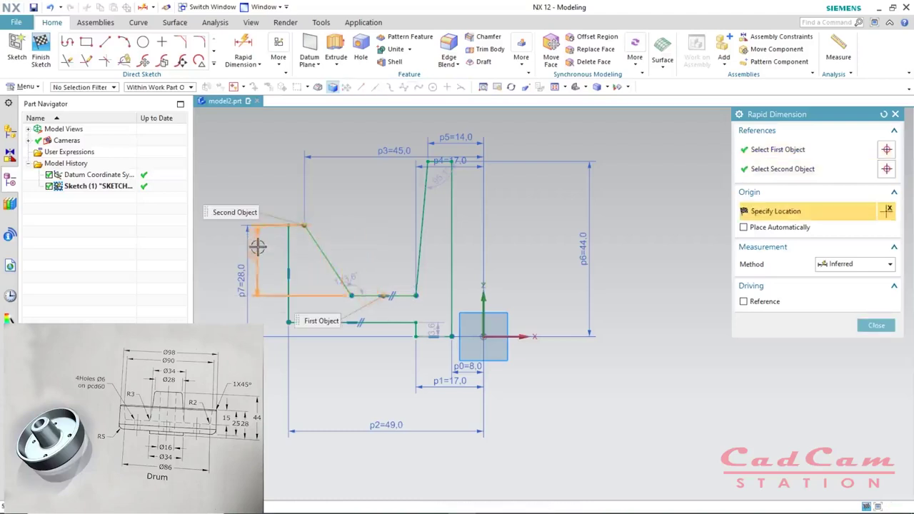
click(266, 251)
text(1)
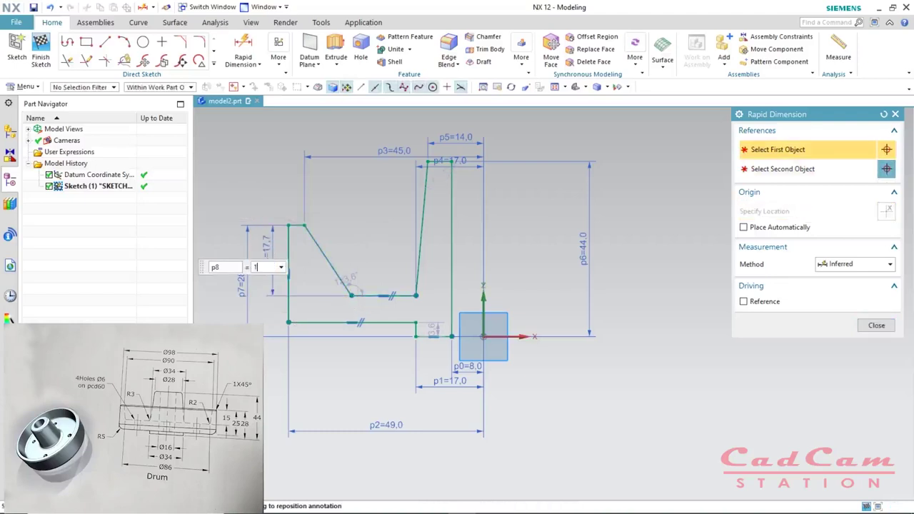
text(5)
key(Return)
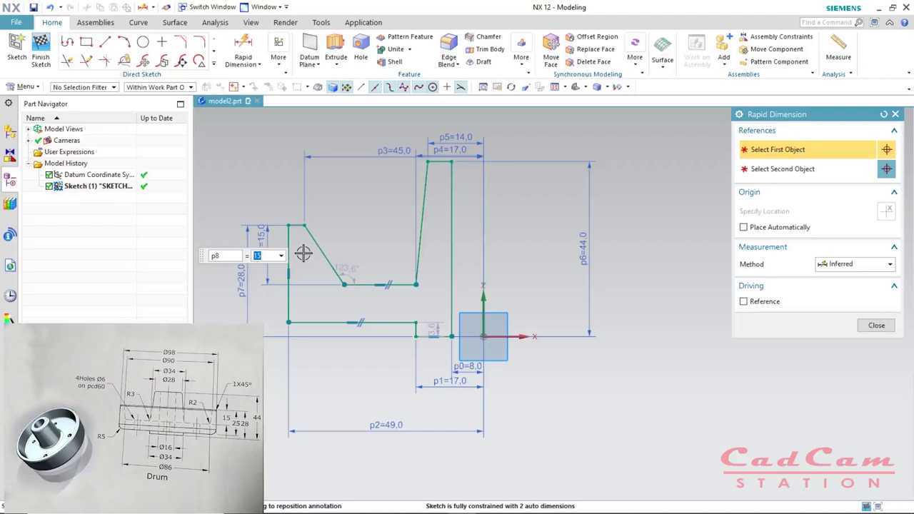
- Place vertical dimension p9 and slide the slanted line's lower end leftward
click(337, 323)
click(301, 228)
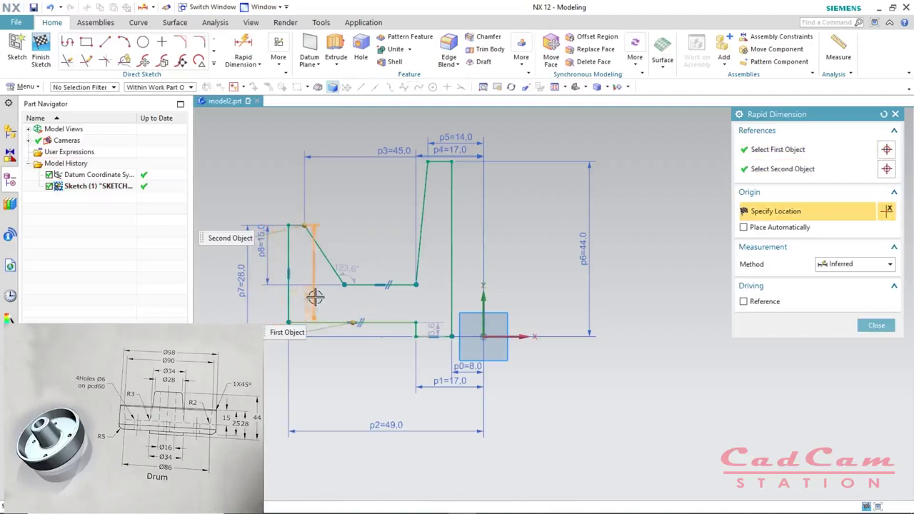
click(378, 298)
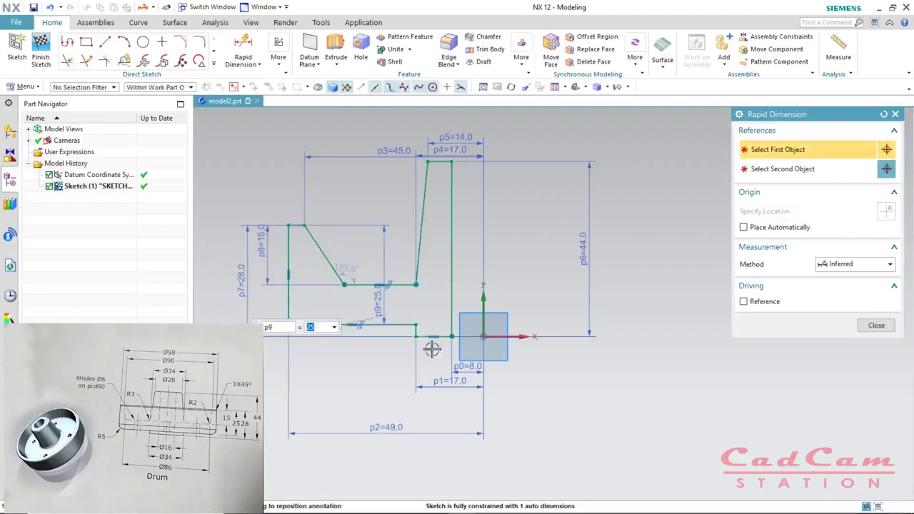
key(Escape)
mouse_move(344, 286)
mouse_down()
mouse_move(363, 285)
mouse_move(337, 287)
mouse_up()
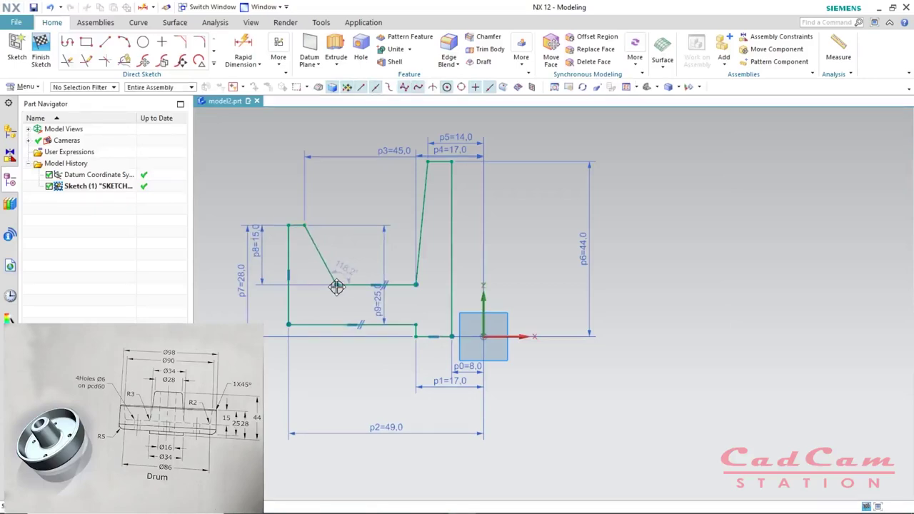
drag(336, 286, 332, 285)
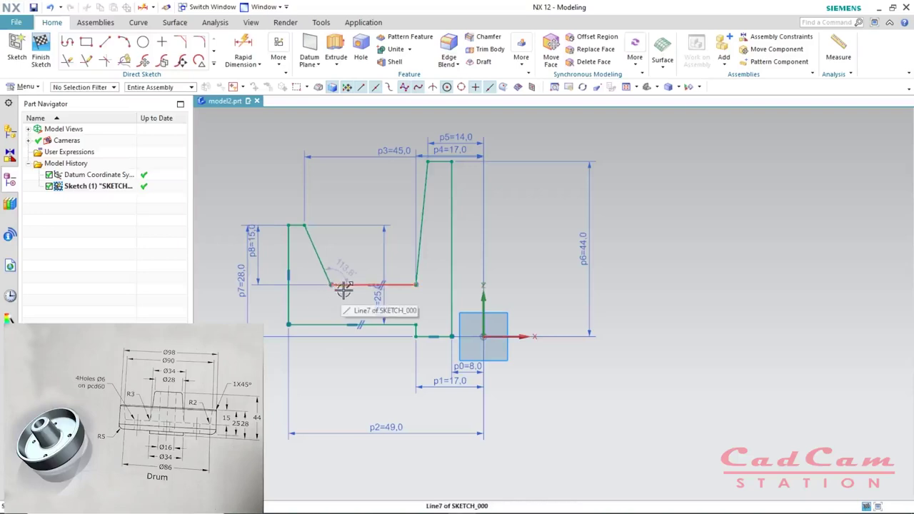
- Dimension the slanted line's lower end 86/2 from the origin, then select the left endpoints
key(d)
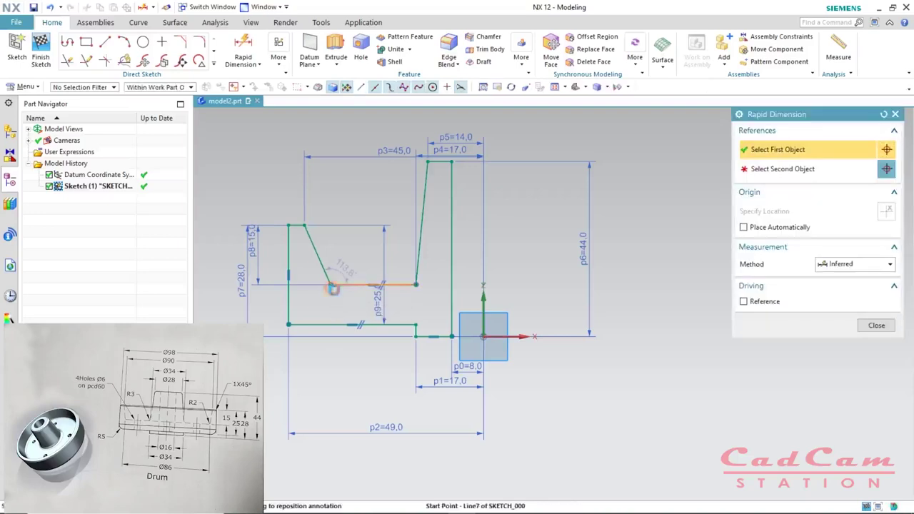
click(329, 285)
click(483, 336)
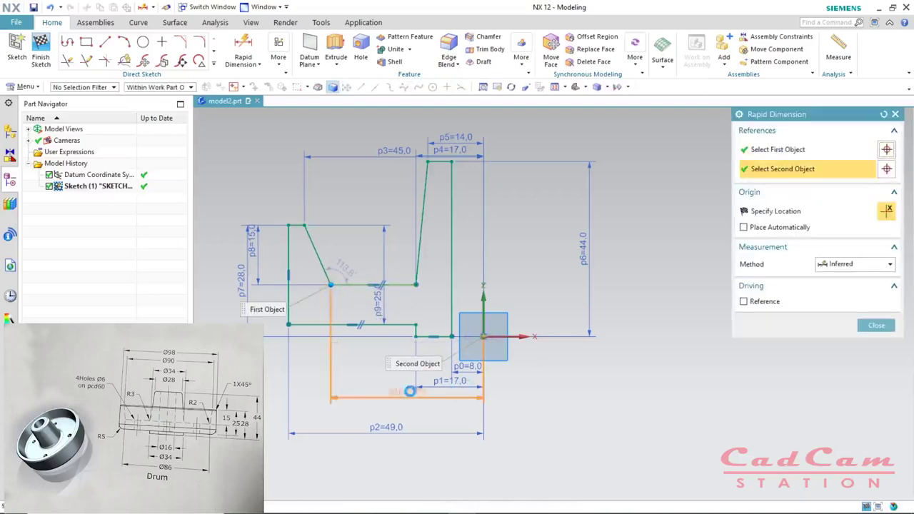
click(395, 397)
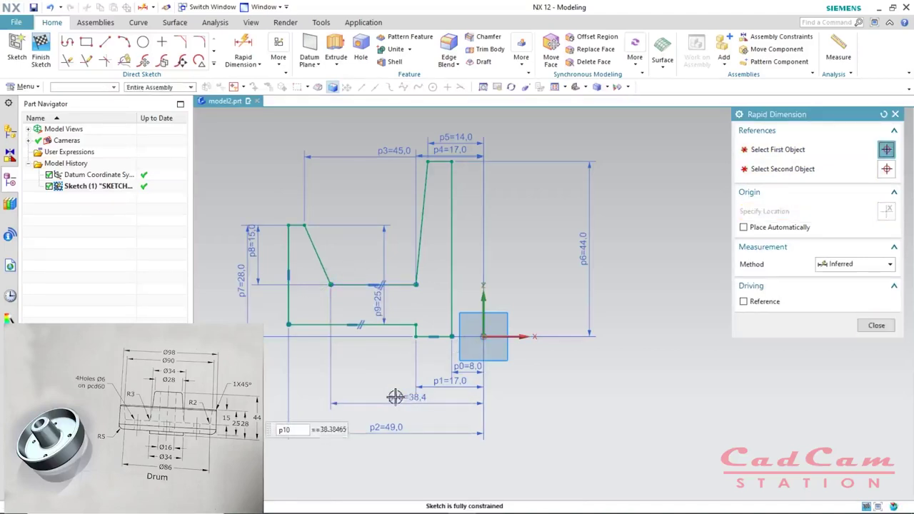
text(86)
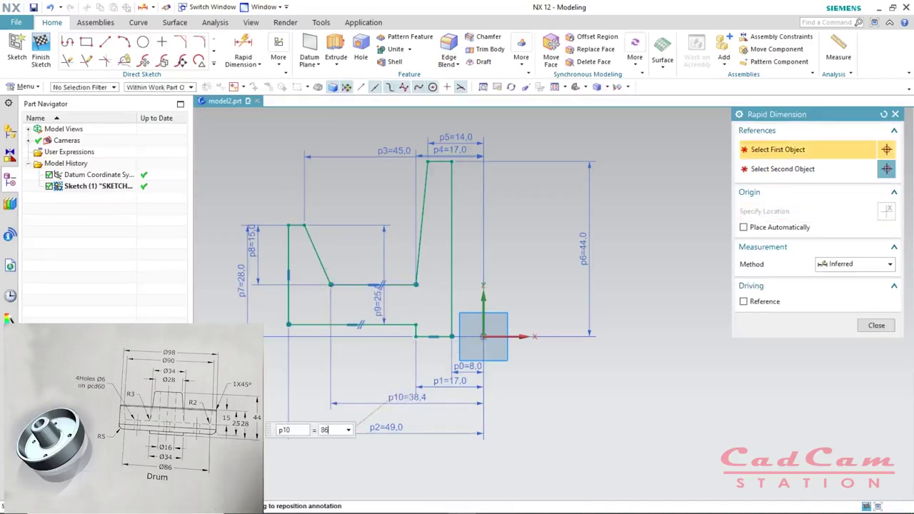
text(/2)
key(Return)
key(Escape)
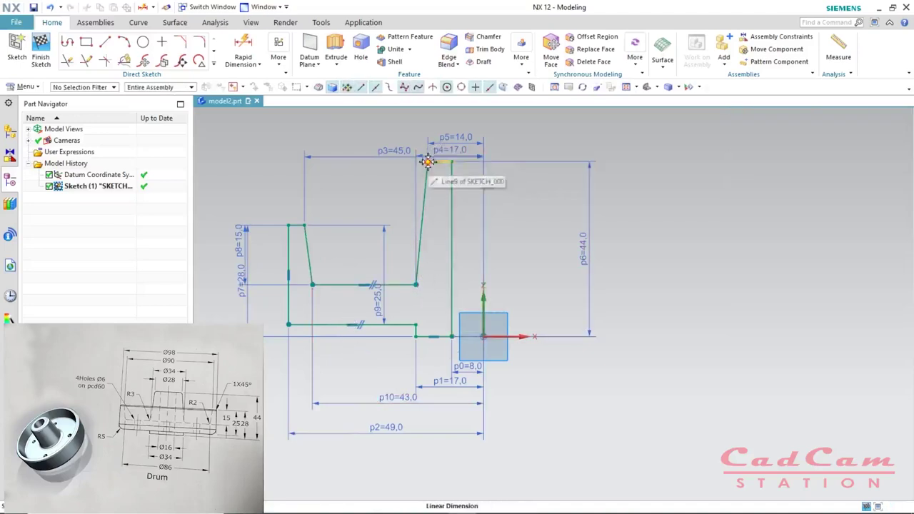
click(313, 285)
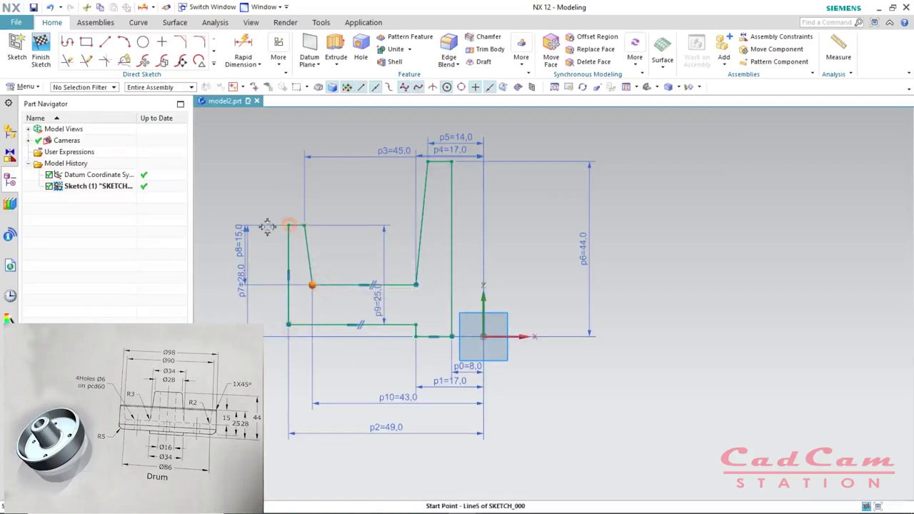
click(304, 227)
- Hide the sketch dimensions via the PMI Objects visibility setting
scroll(443, 304, down, 2)
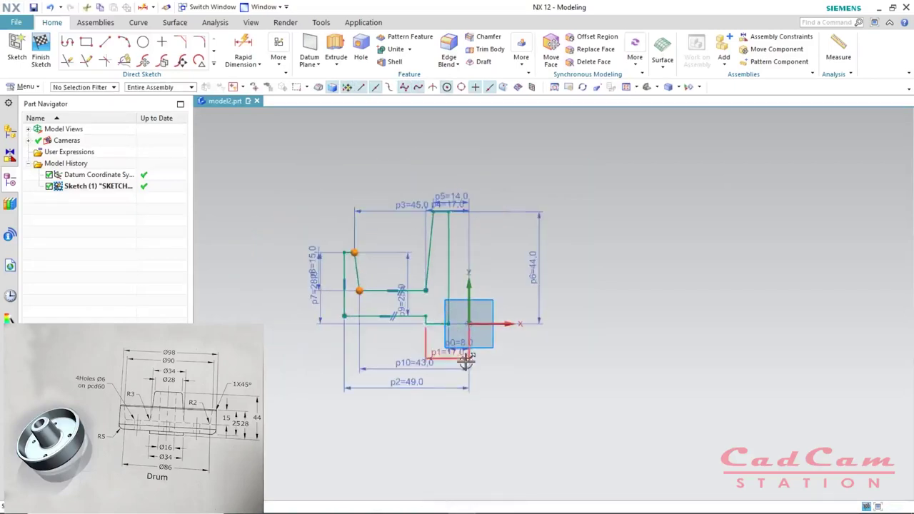
key(ctrl+w)
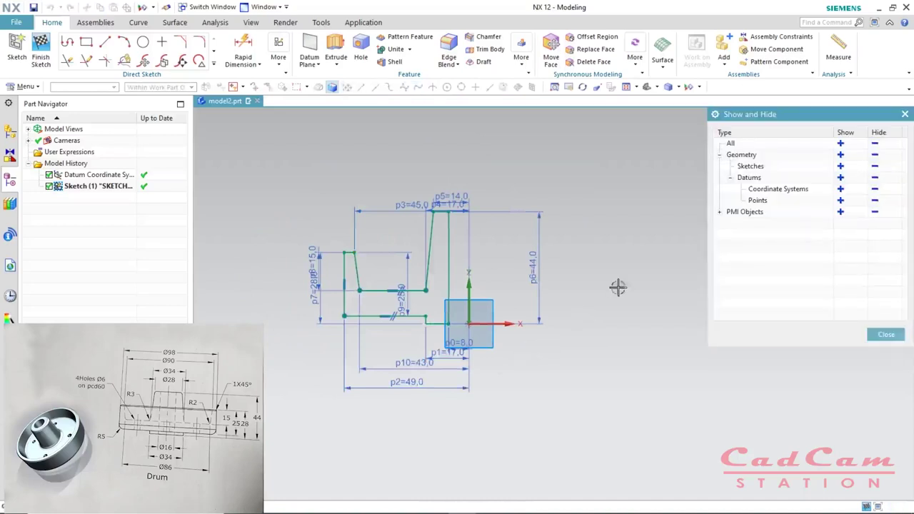
click(874, 212)
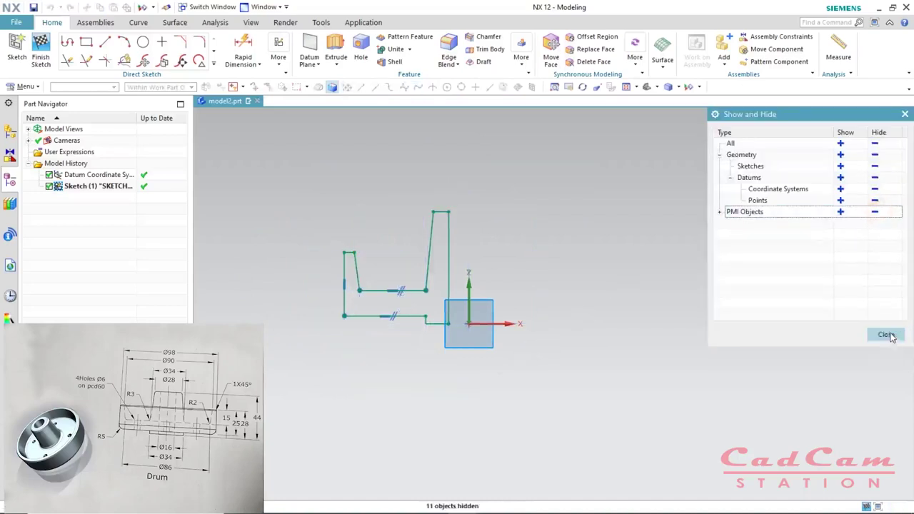
click(886, 335)
- Finish the sketch with Ctrl+Q and orbit to view the drum profile in 3D
scroll(527, 286, down, 2)
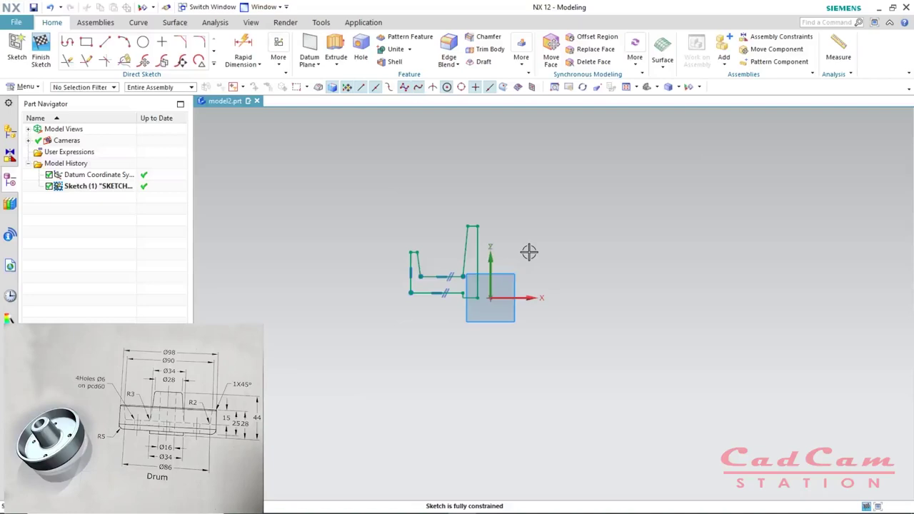
key(ctrl+q)
mouse_move(529, 249)
middle_down()
mouse_move(608, 253)
mouse_move(579, 238)
mouse_move(564, 278)
middle_up()
scroll(589, 232, up, 2)
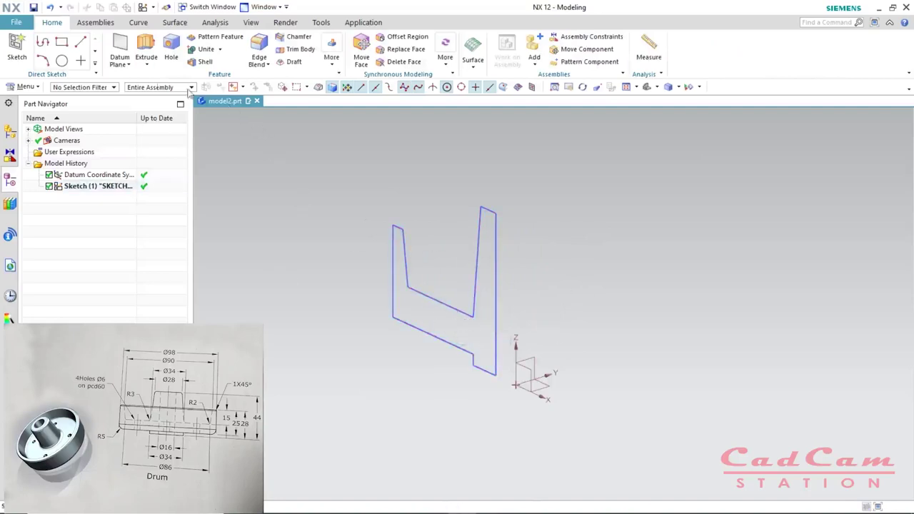
click(149, 65)
- Revolve the sketch profile 0–360° about the datum Z axis into a drum with a hollow boss
click(162, 93)
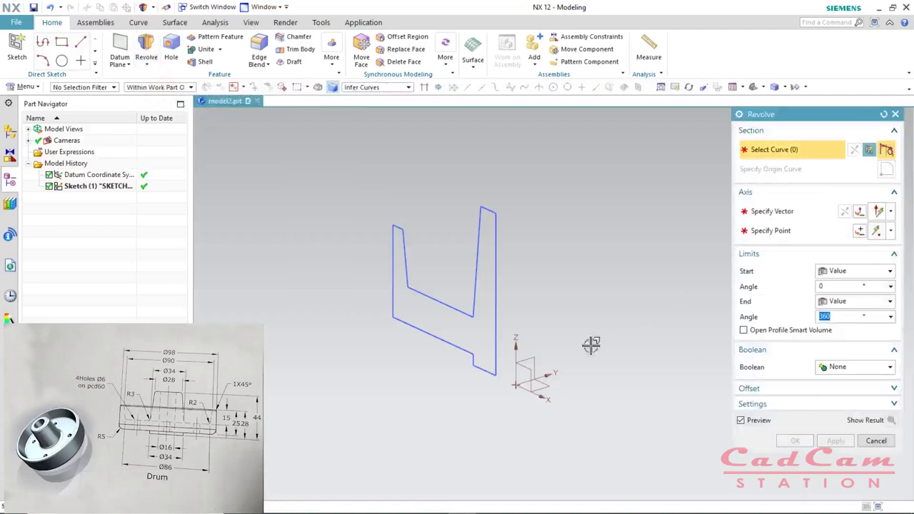
click(475, 238)
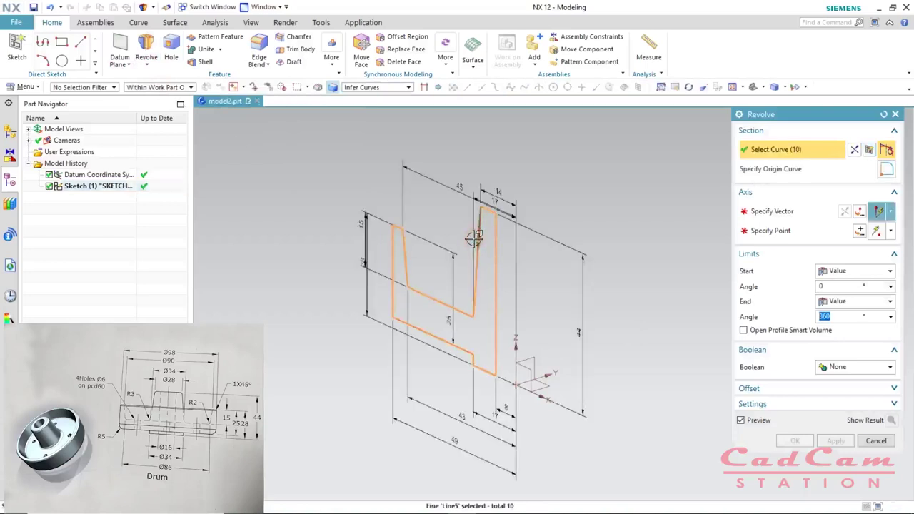
click(757, 214)
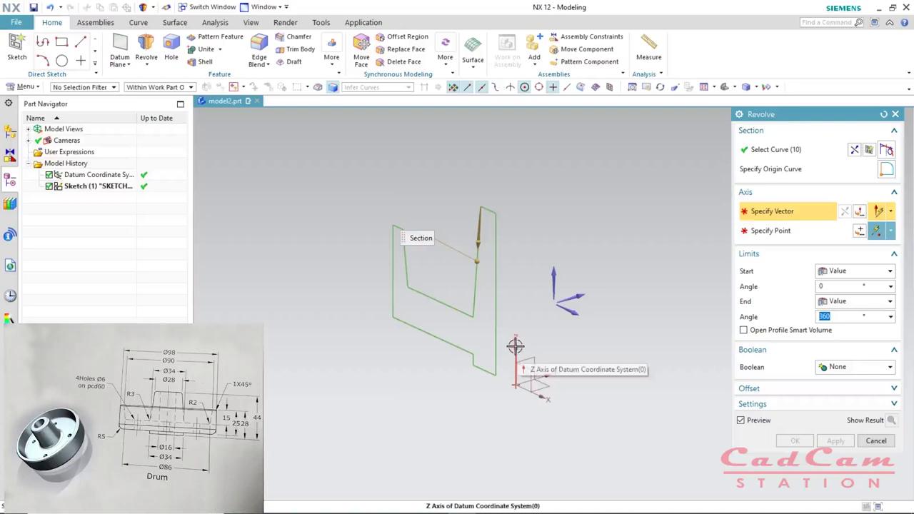
click(515, 346)
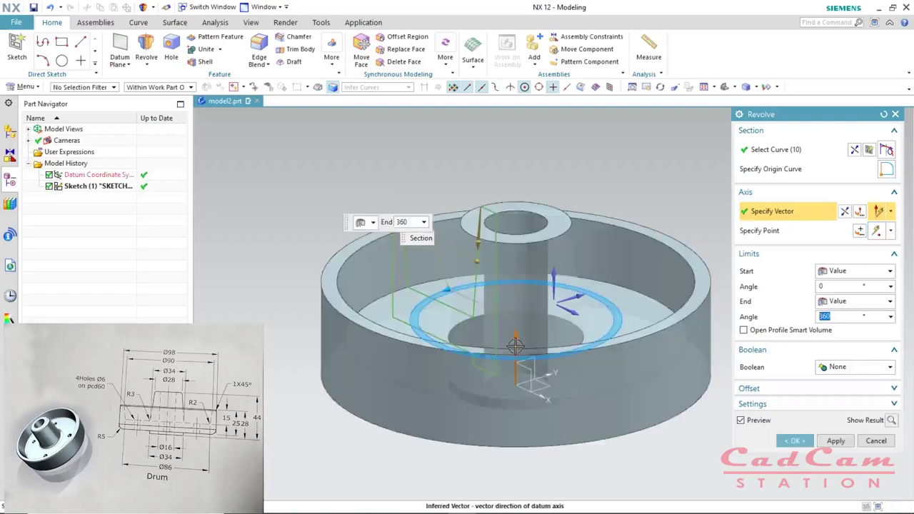
middle_click(529, 295)
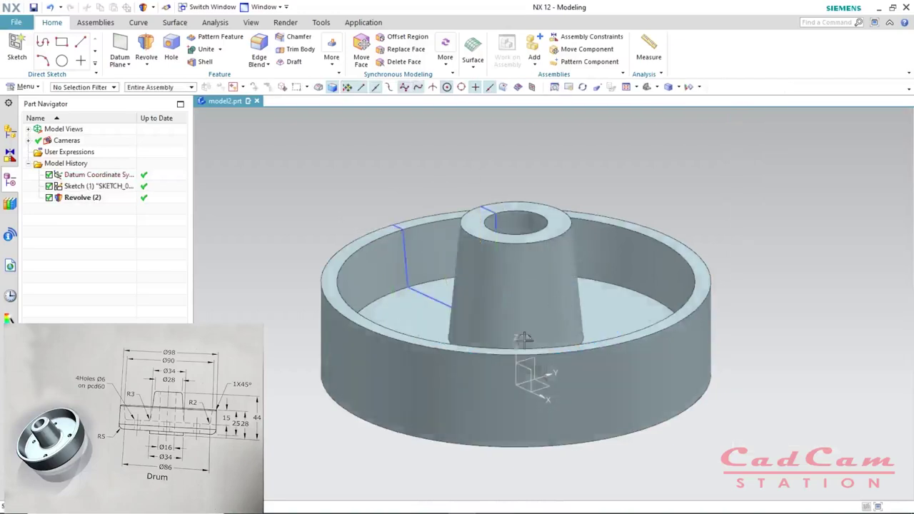
scroll(500, 368, down, 5)
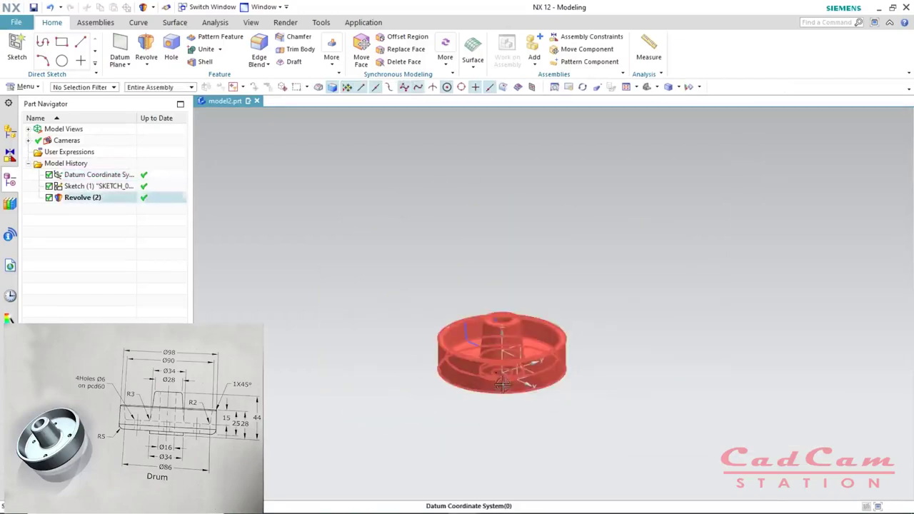
middle_drag(505, 382, 541, 266)
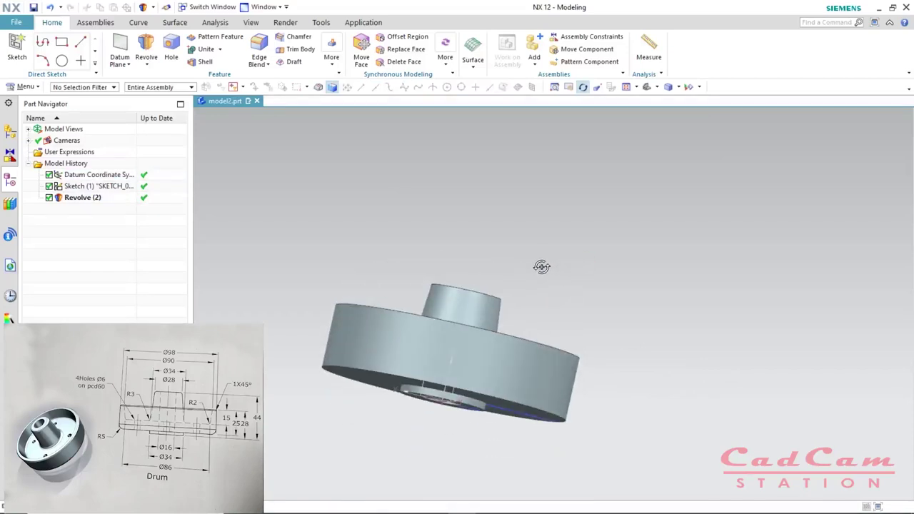
- Apply an Edge Blend with Radius 1 of 5 mm to the drum's bottom outer edge
key(Escape)
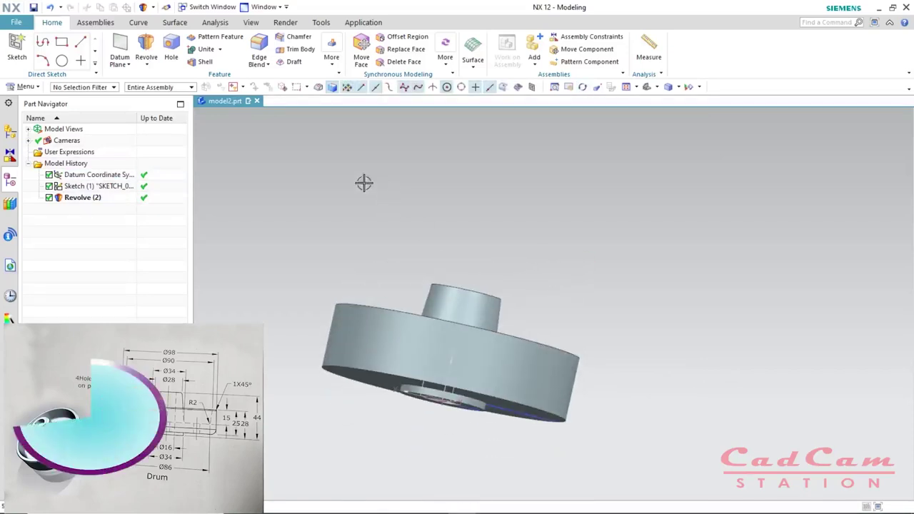
click(258, 50)
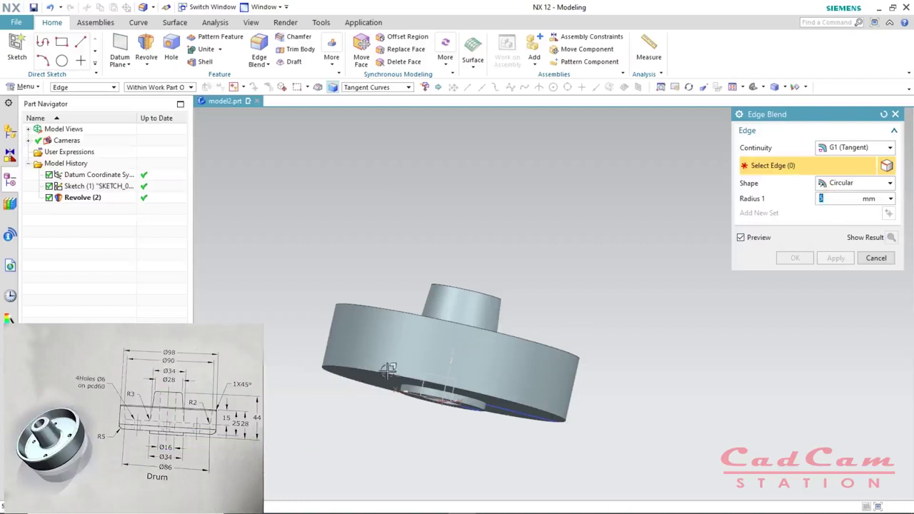
click(347, 366)
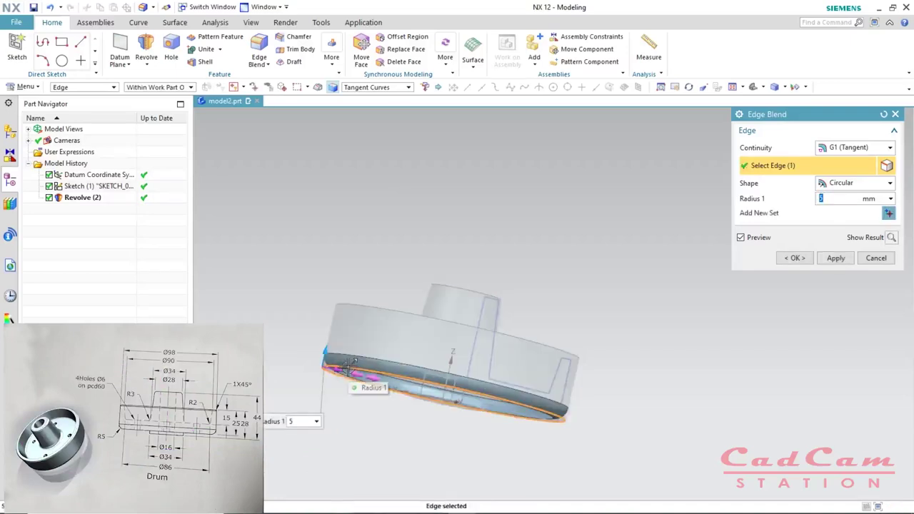
click(837, 259)
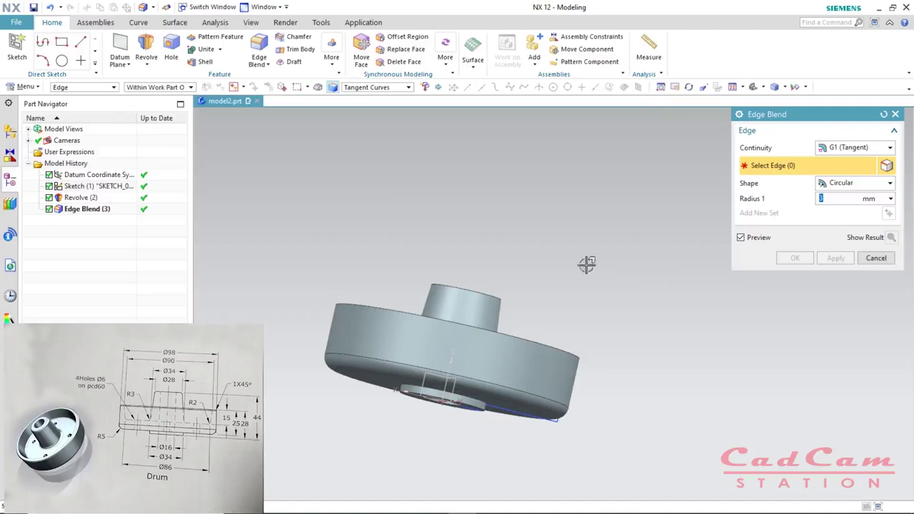
- Round the hub base edge at R3, the inner rim edge at R2, and the hub's top edge
middle_drag(570, 266, 547, 317)
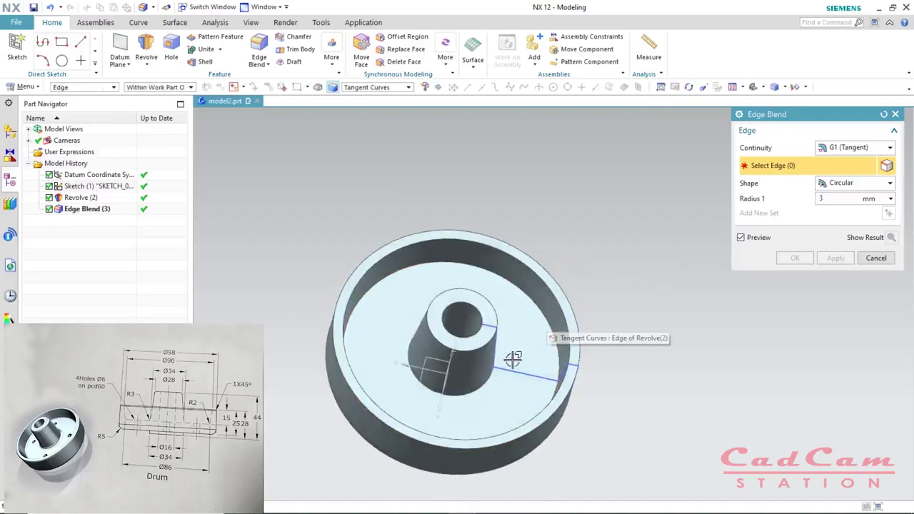
click(470, 392)
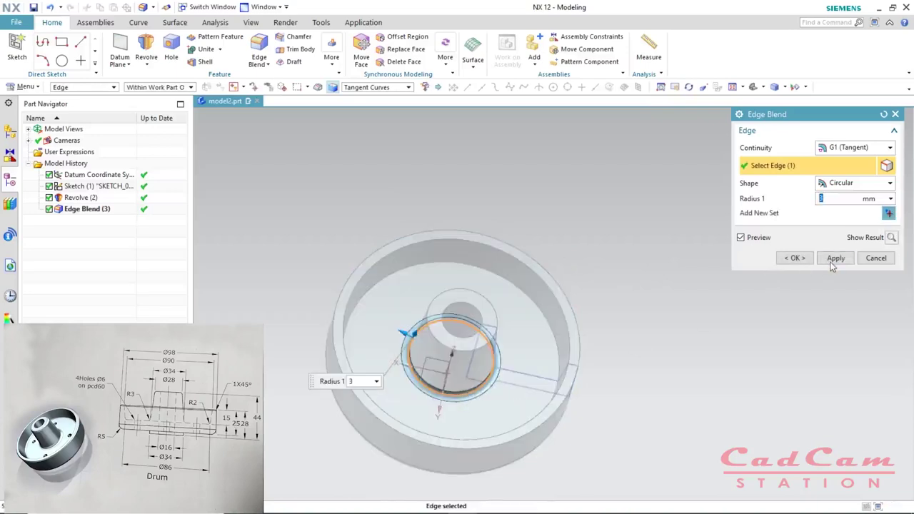
click(834, 259)
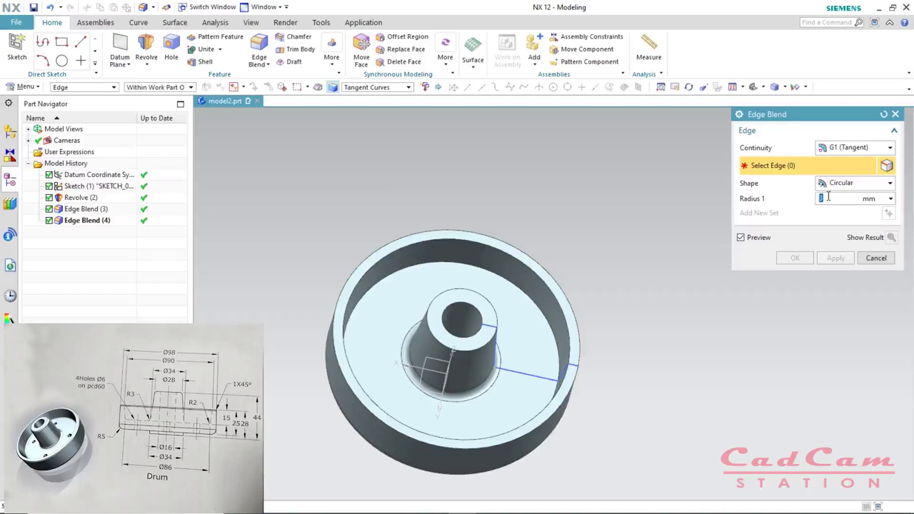
click(543, 309)
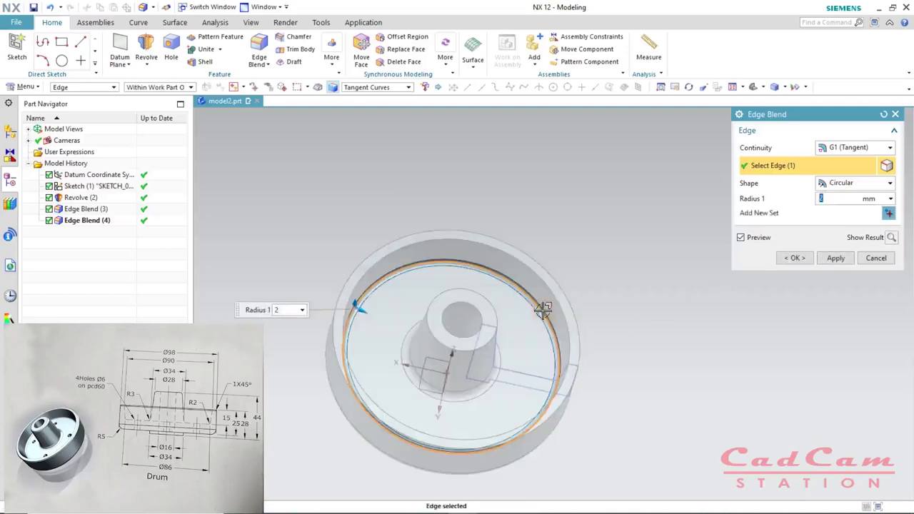
click(833, 259)
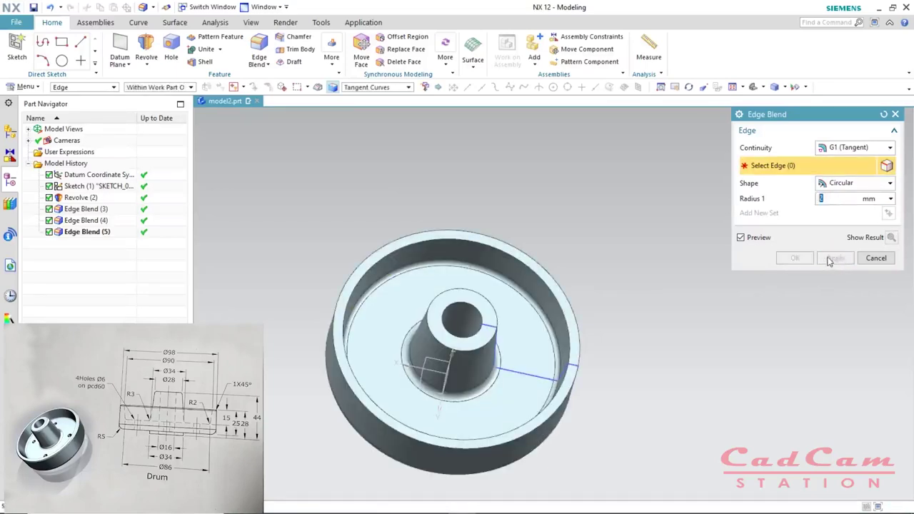
click(489, 335)
click(844, 258)
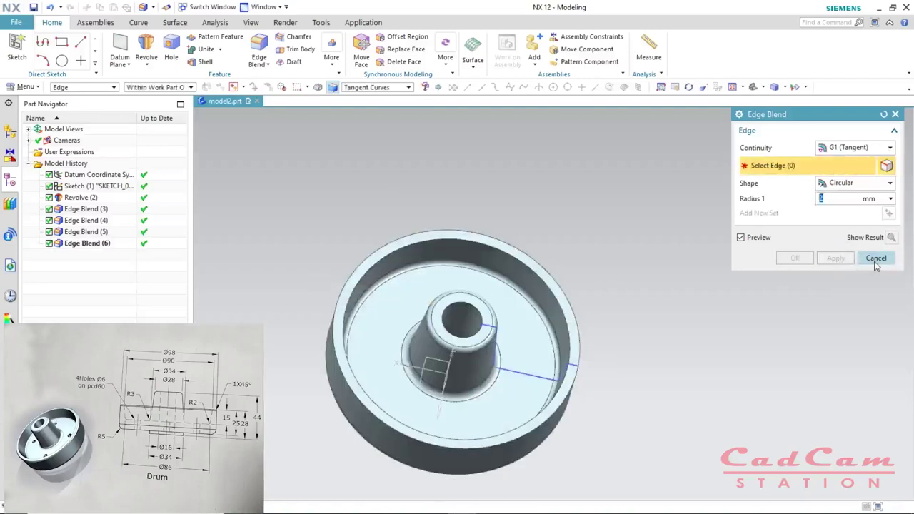
click(875, 258)
scroll(483, 358, down, 2)
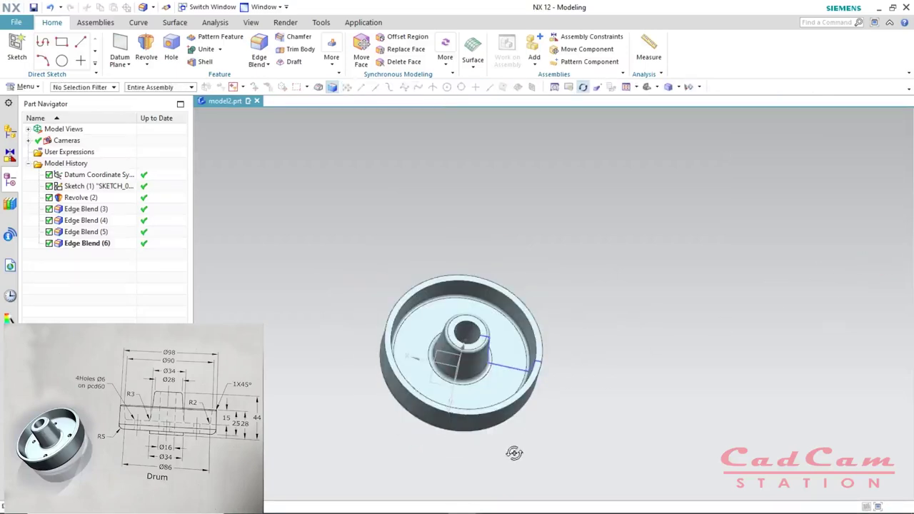
middle_drag(532, 436, 628, 419)
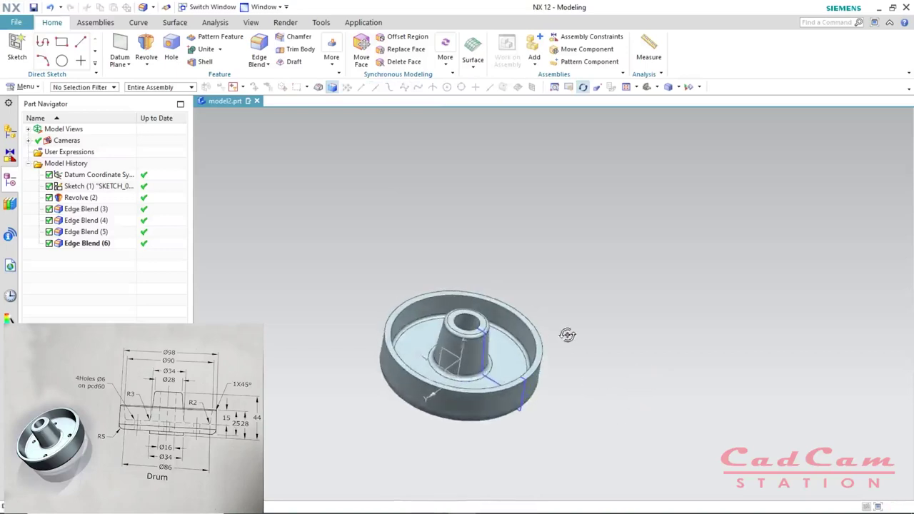
middle_drag(639, 361, 651, 360)
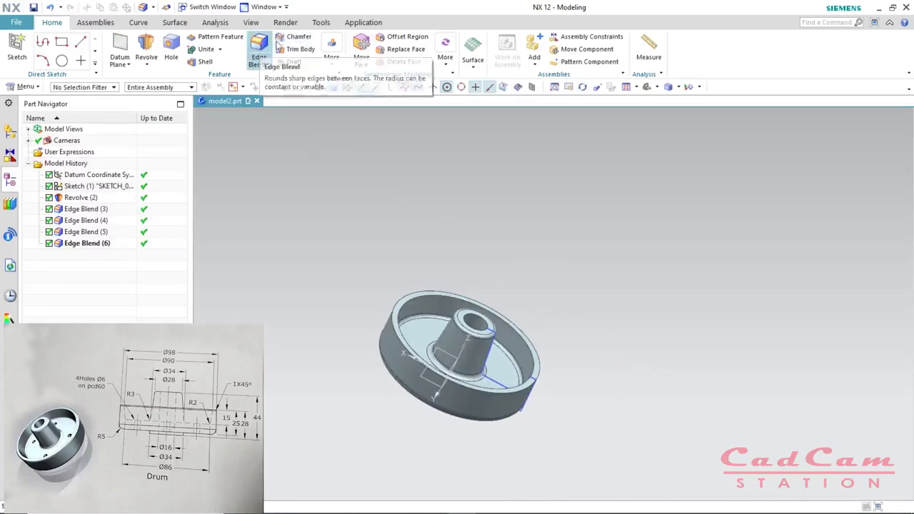
- Chamfer the drum's outer top rim edge with a symmetric 1 mm distance
click(297, 37)
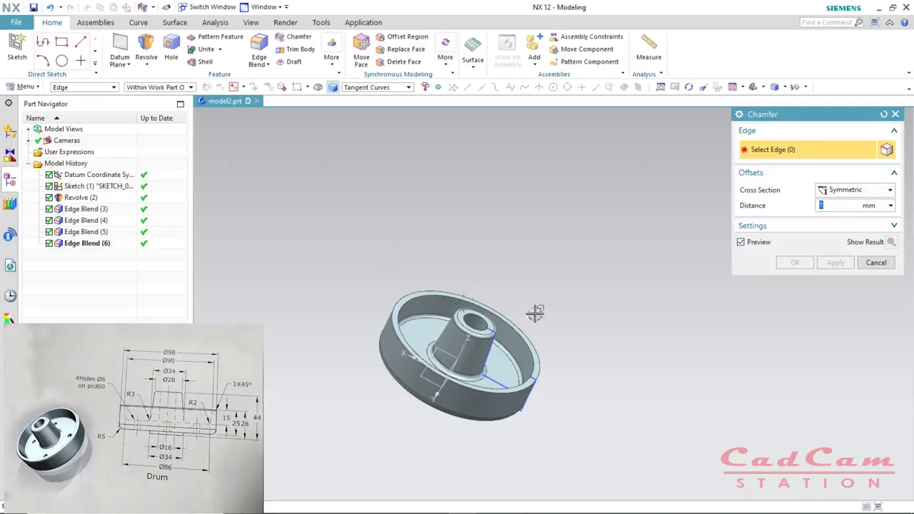
click(890, 191)
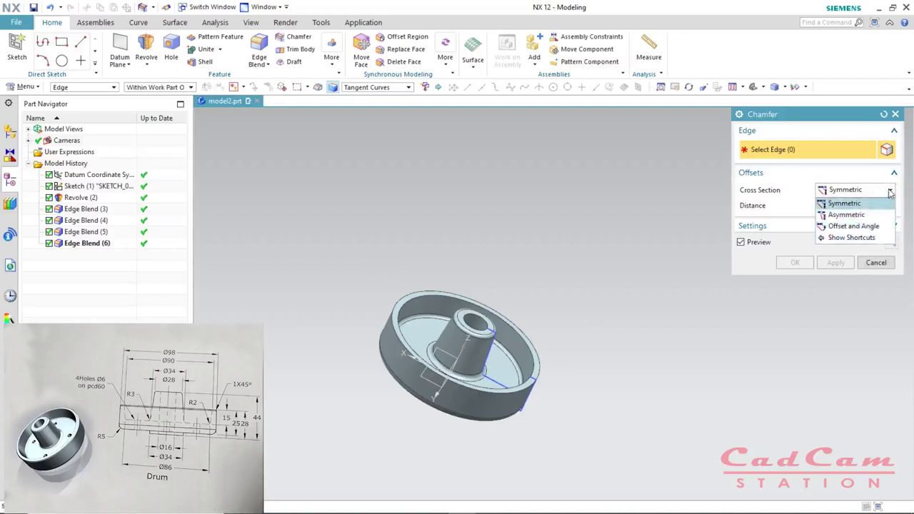
click(850, 204)
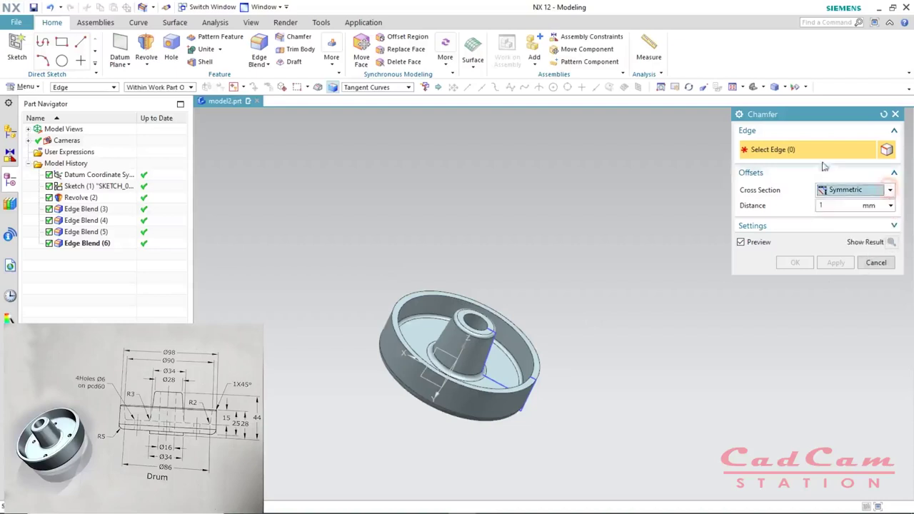
click(827, 205)
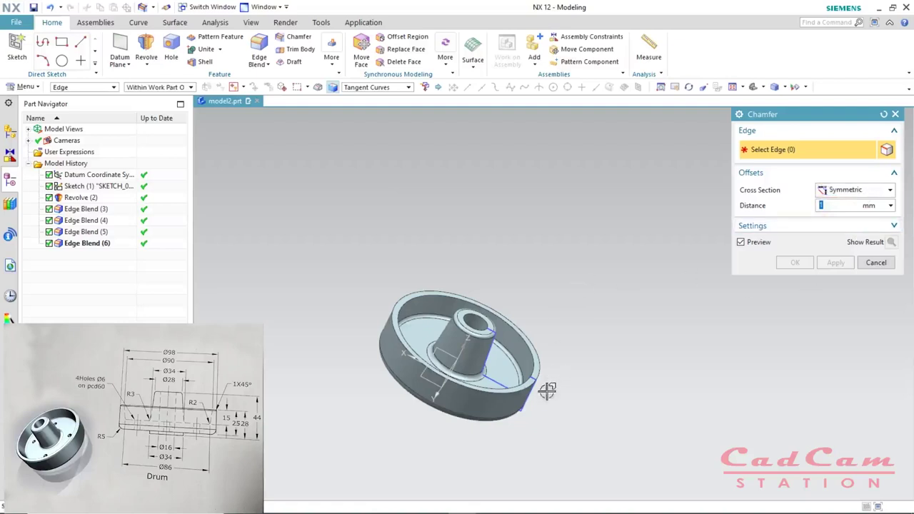
click(525, 386)
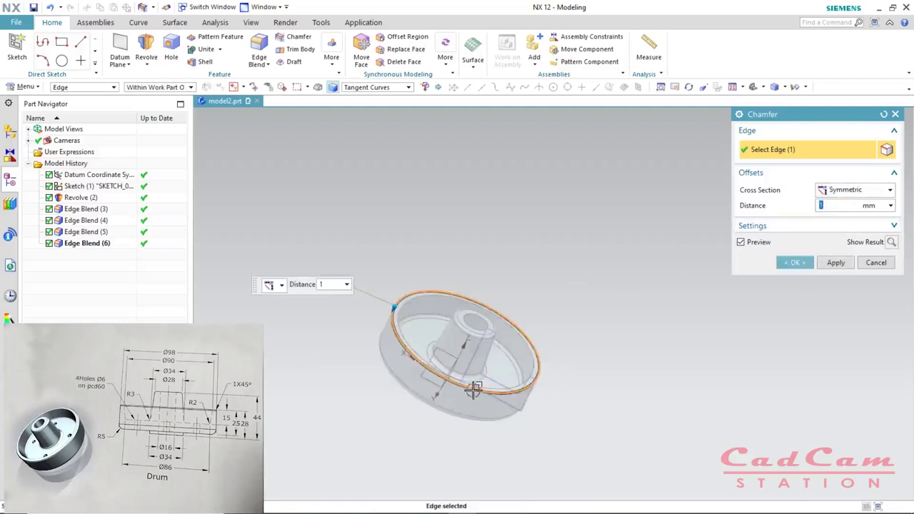
click(792, 264)
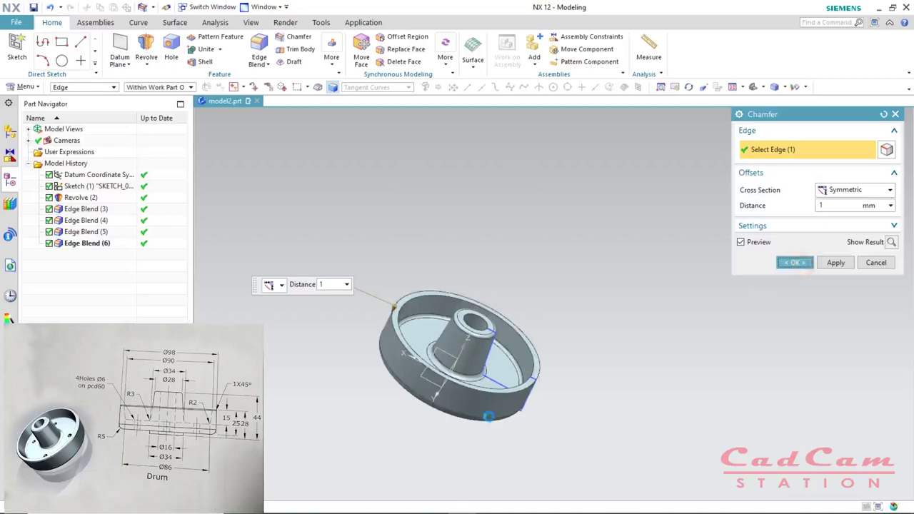
scroll(535, 389, down, 6)
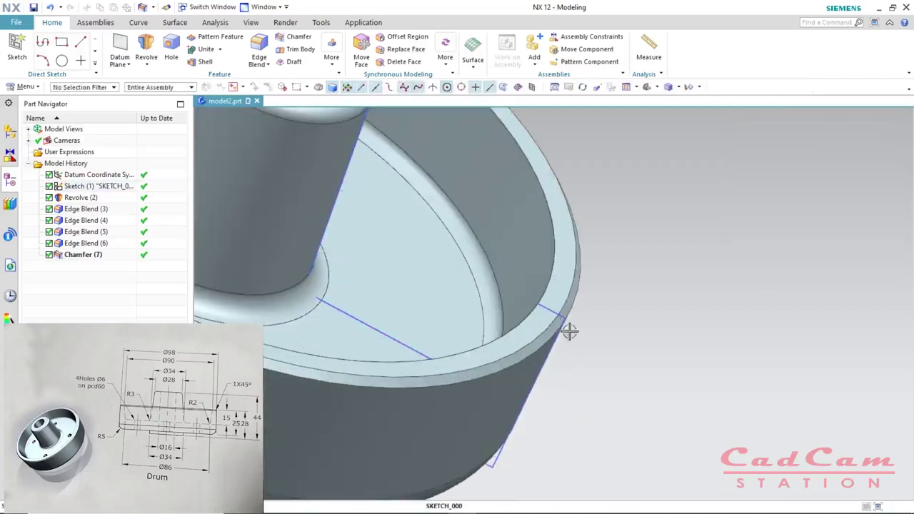
scroll(575, 315, up, 8)
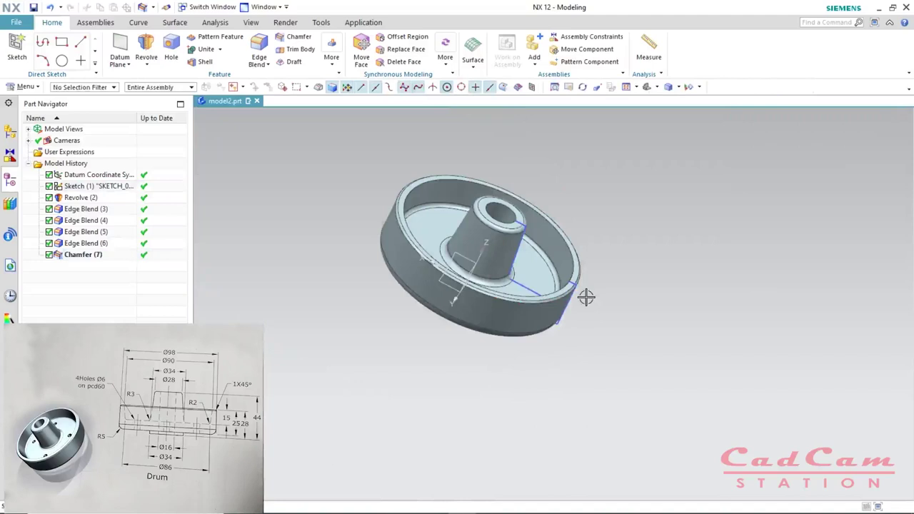
- Turn the view from a straight side view to a tilted look down into the drum
key(F8)
scroll(585, 297, down, 5)
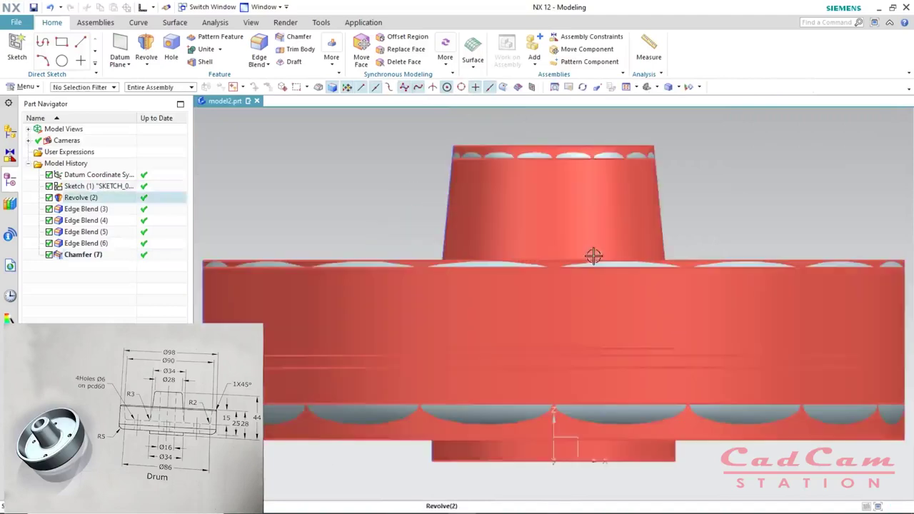
scroll(573, 280, up, 3)
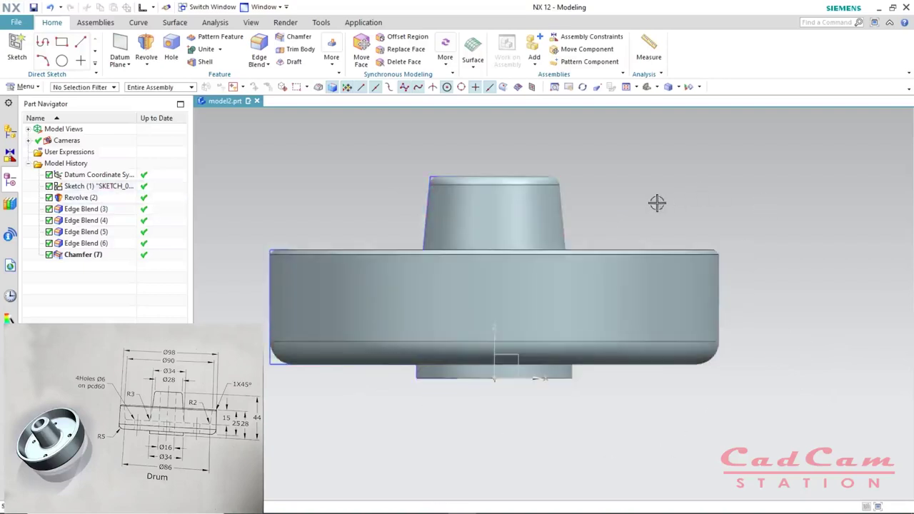
middle_drag(660, 202, 627, 261)
scroll(627, 261, down, 2)
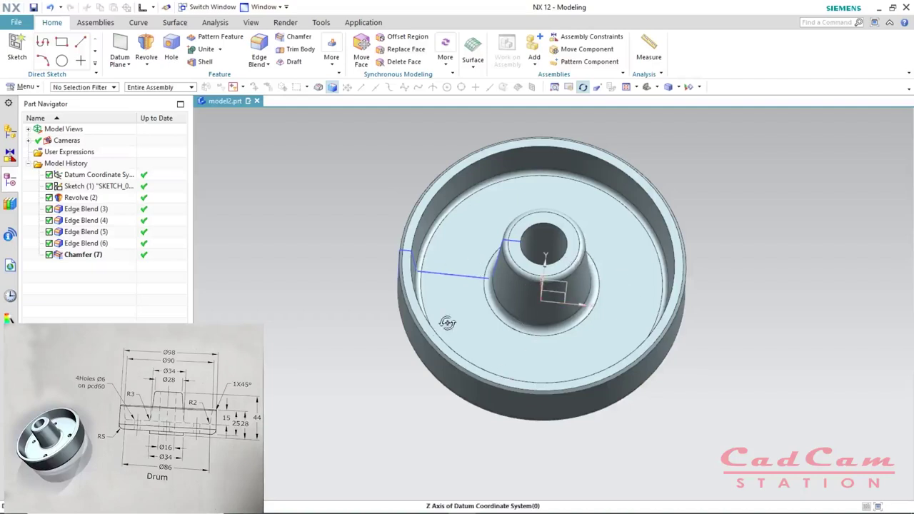
key(Escape)
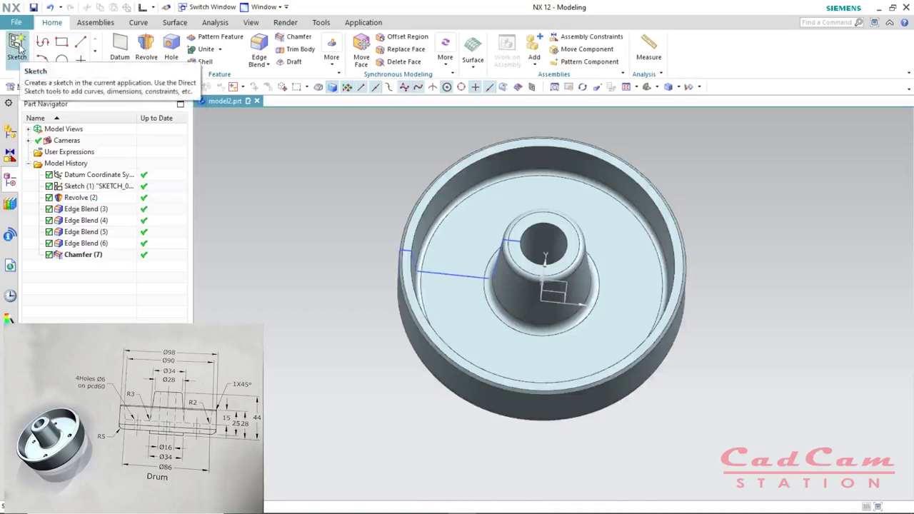
- Create a new sketch on the drum's flat inner base face
click(18, 53)
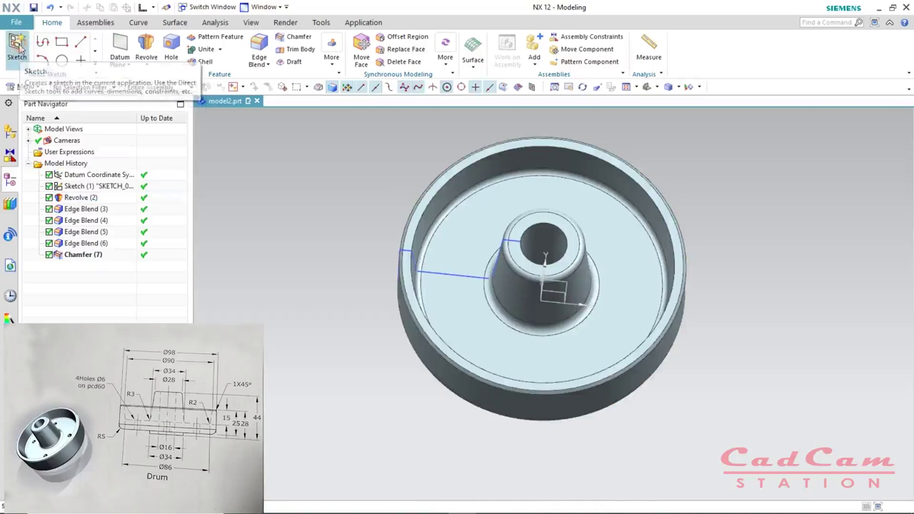
click(485, 338)
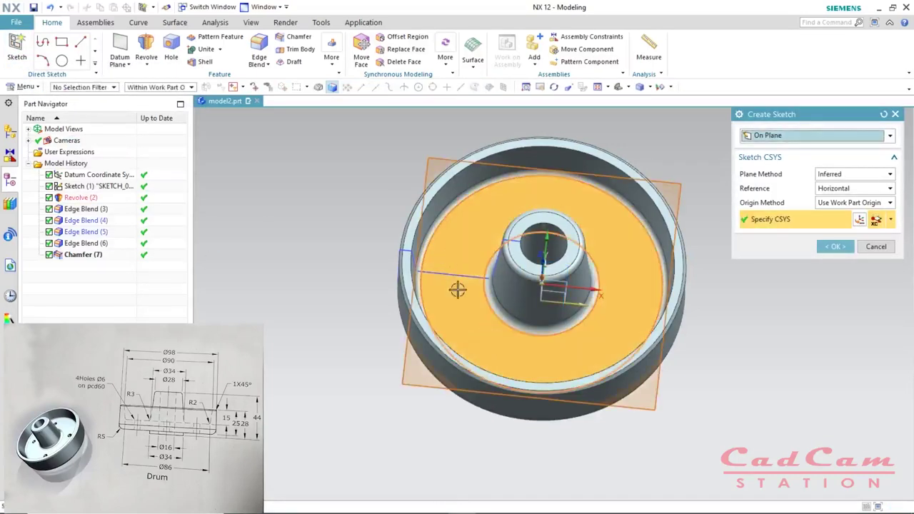
click(835, 247)
scroll(449, 282, down, 2)
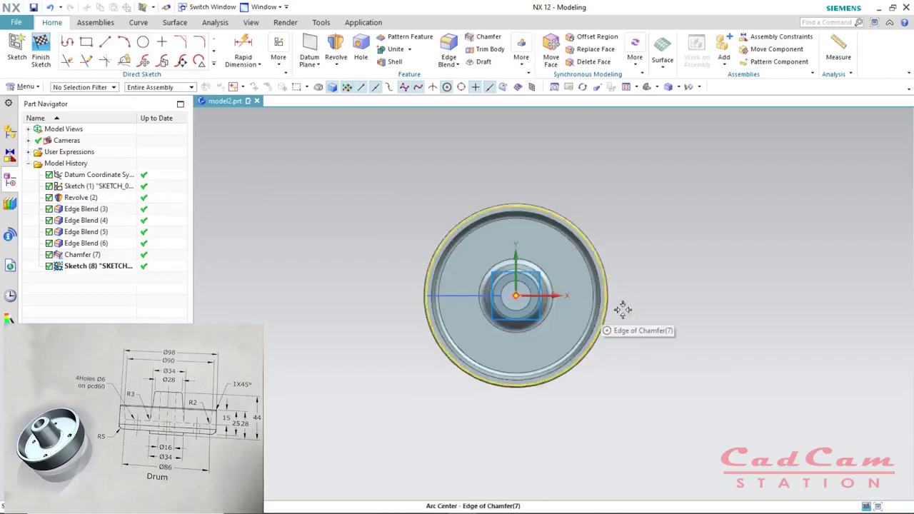
- Draw a circle at the sketch origin, resize it to Ø60, and convert it to reference
key(o)
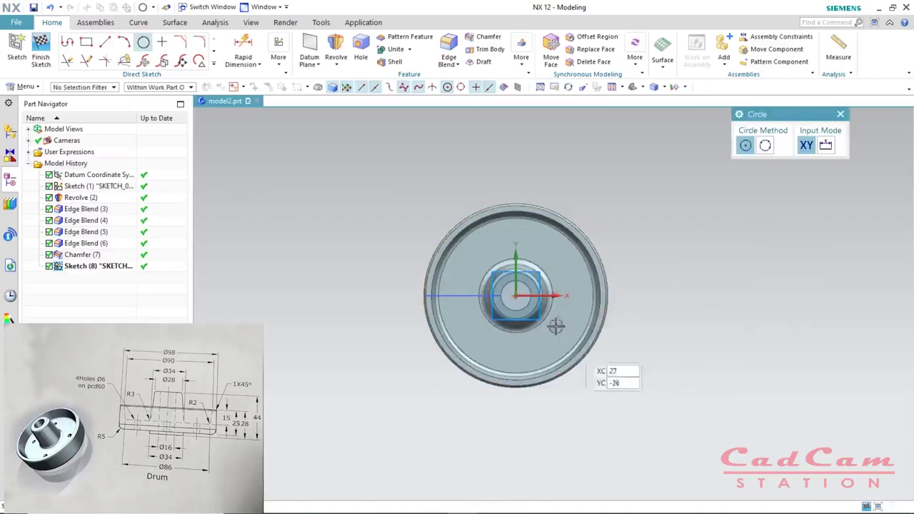
click(519, 301)
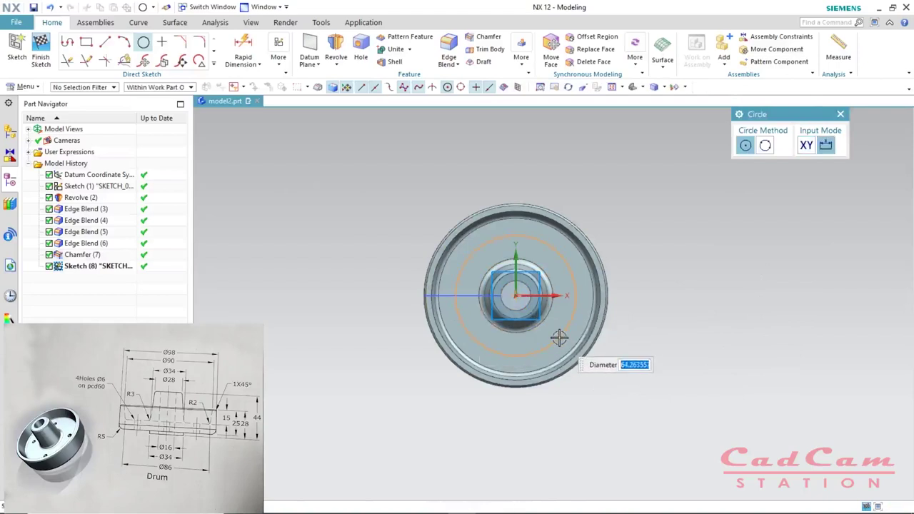
text(48)
key(Return)
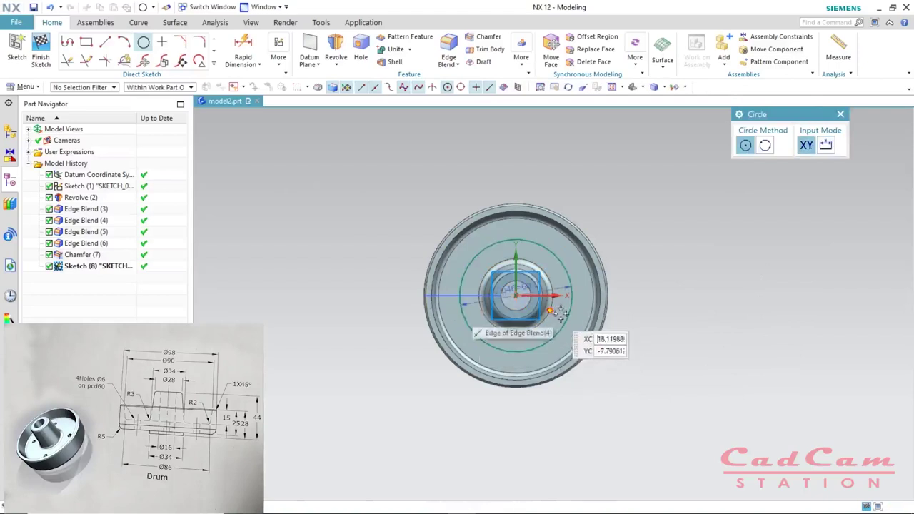
key(Escape)
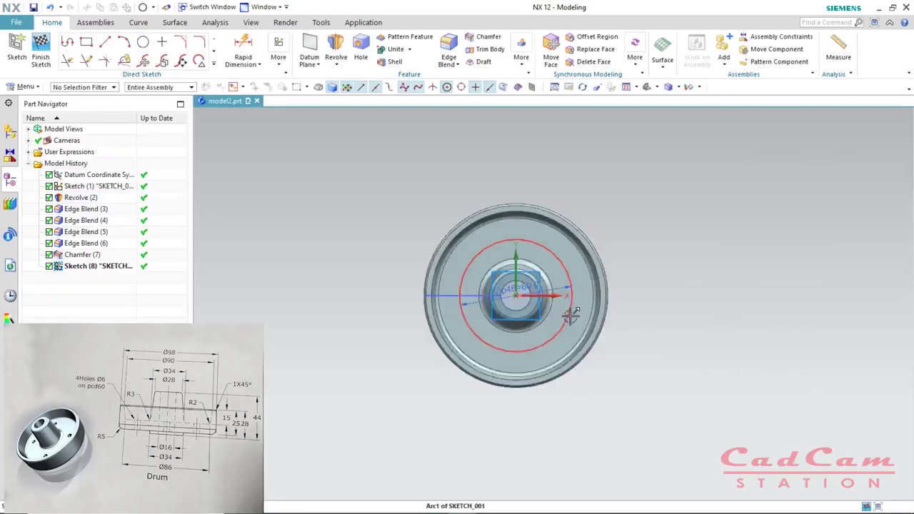
double_click(572, 314)
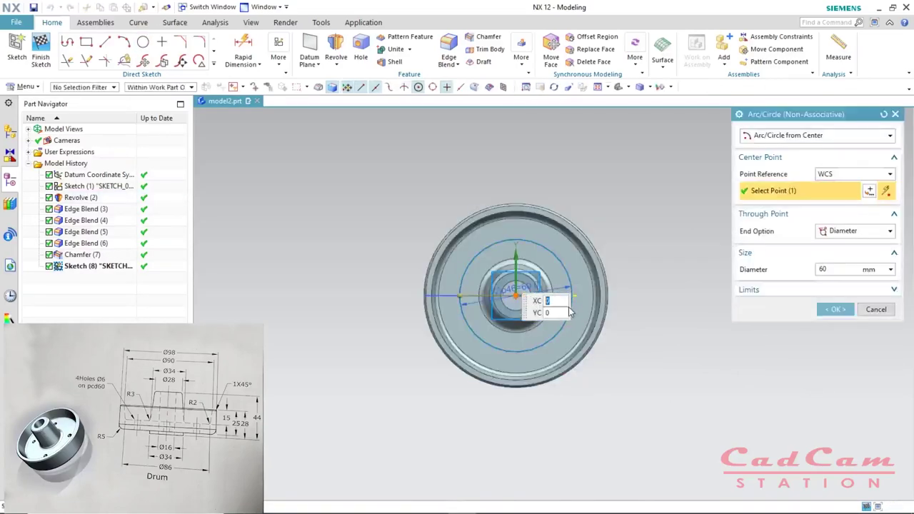
key(Escape)
click(564, 320)
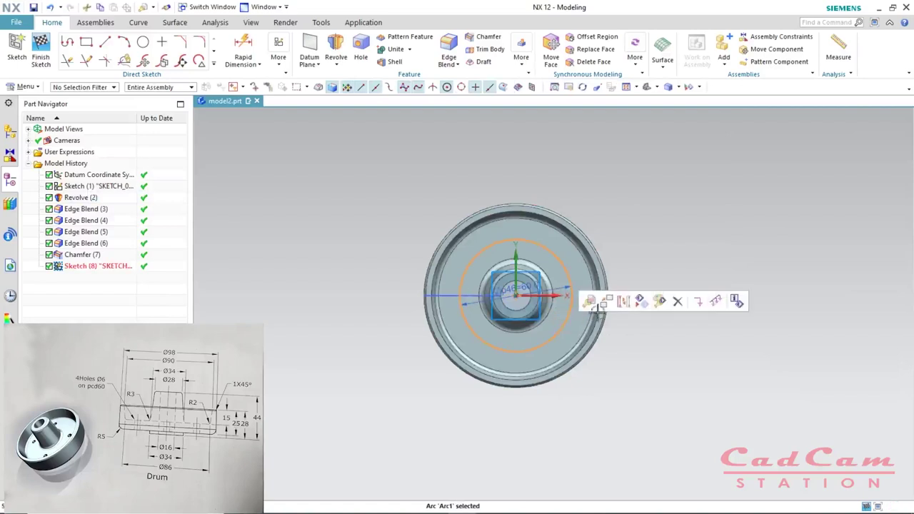
click(625, 303)
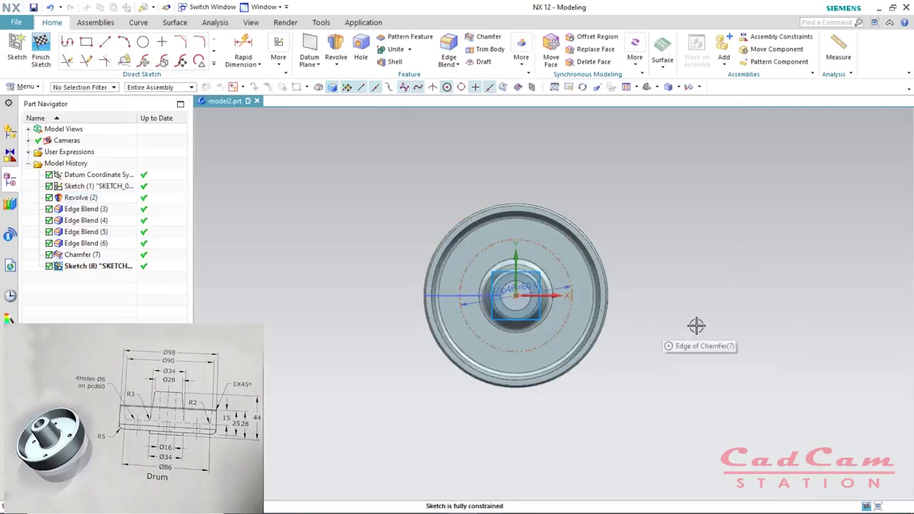
key(ctrl+w)
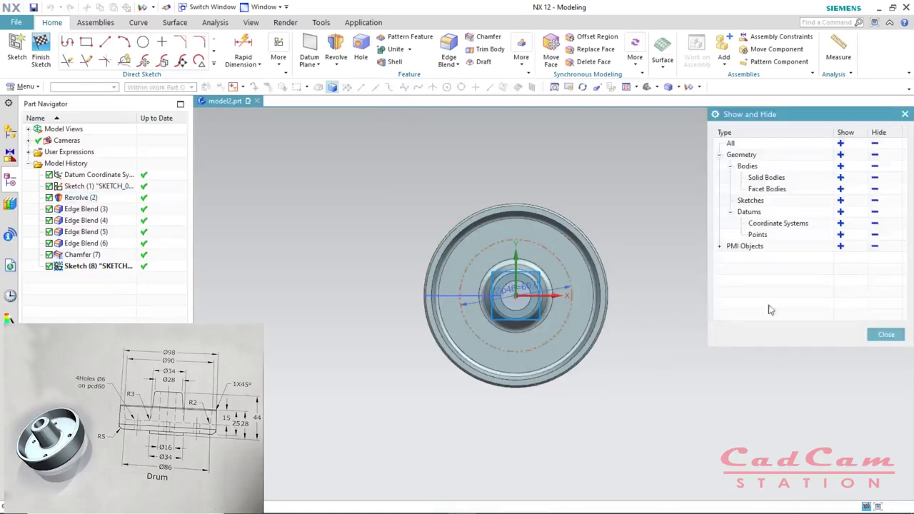
- Hide the PMI annotations and draw a Ø6 hole circle at the pitch circle's top
click(875, 247)
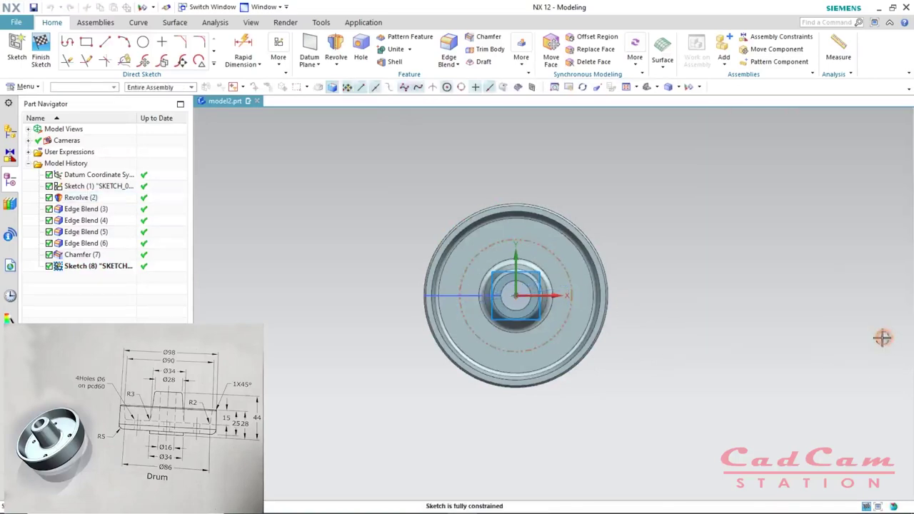
click(886, 334)
key(o)
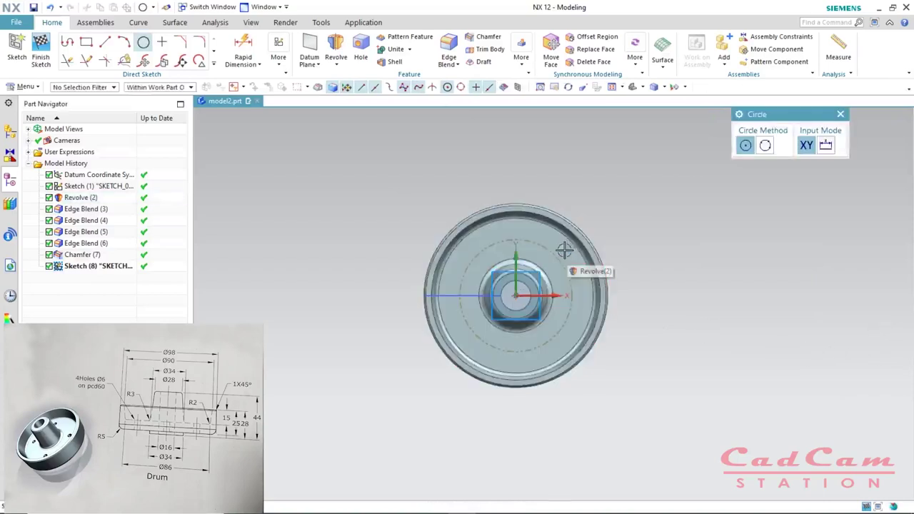
scroll(516, 251, up, 2)
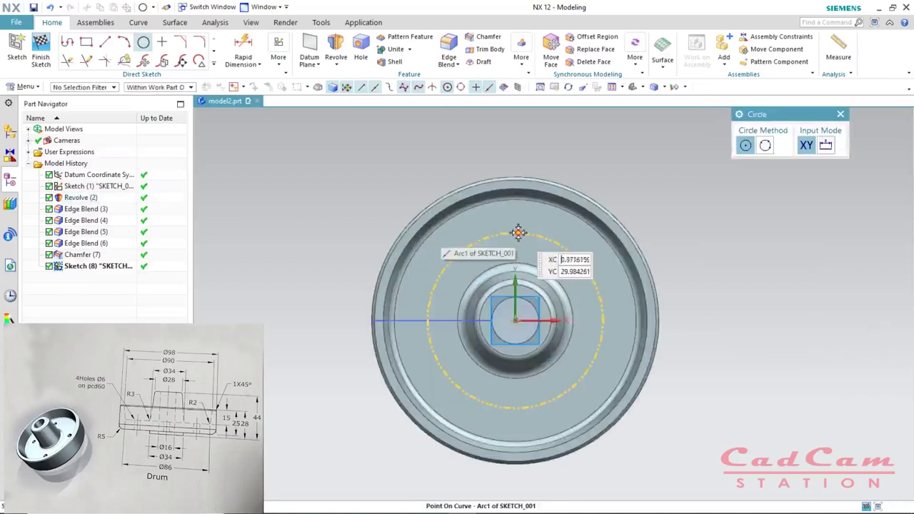
click(517, 232)
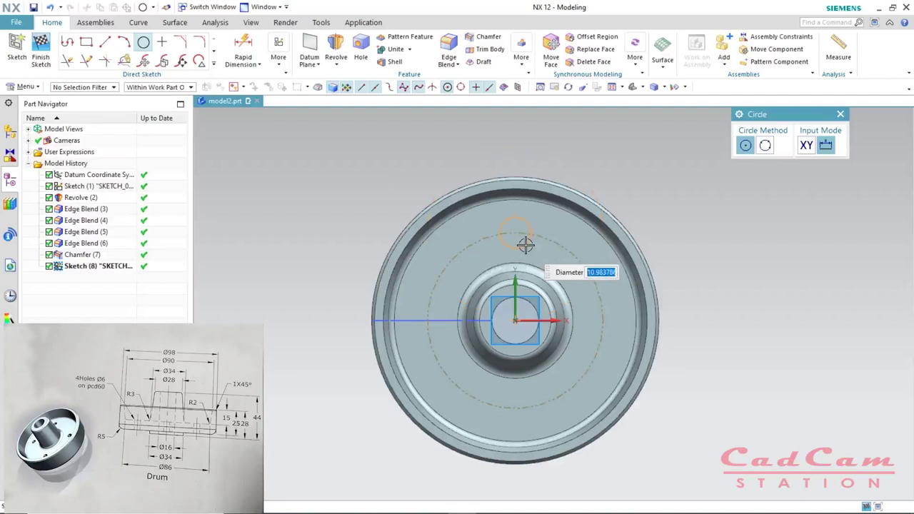
text(6)
key(Return)
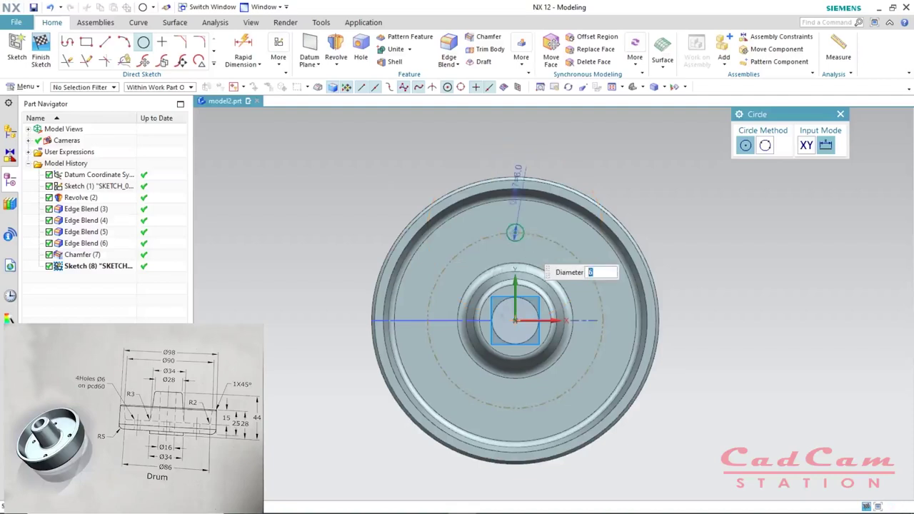
key(Escape)
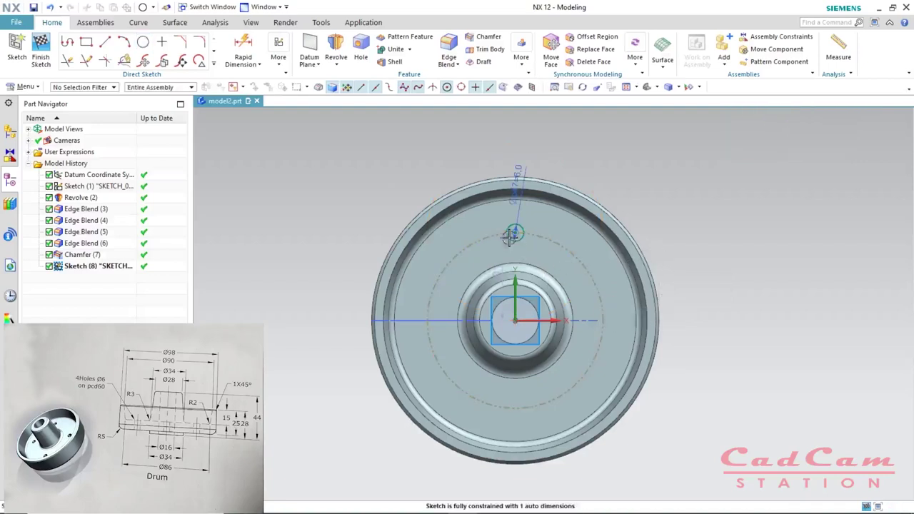
mouse_move(516, 234)
mouse_down()
mouse_move(571, 236)
mouse_move(599, 320)
mouse_move(577, 299)
mouse_move(575, 385)
mouse_move(572, 214)
mouse_move(595, 196)
mouse_move(515, 224)
mouse_up()
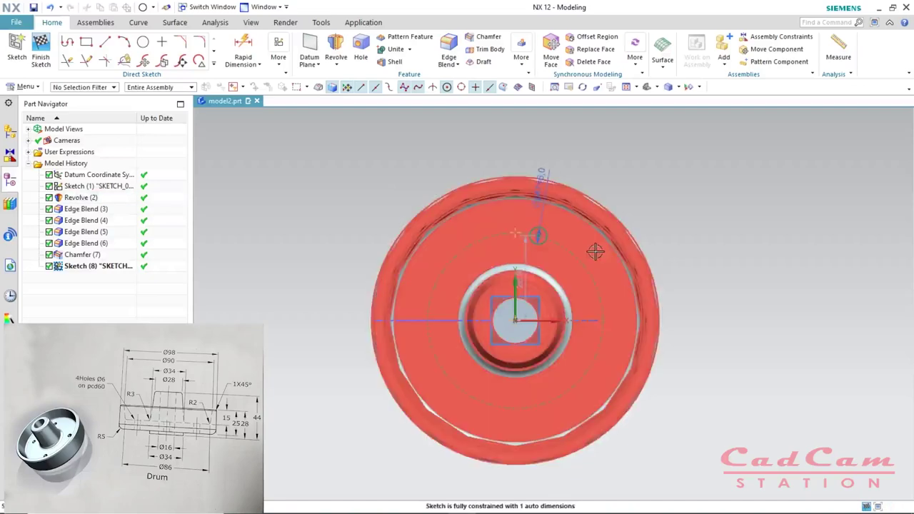
key(c)
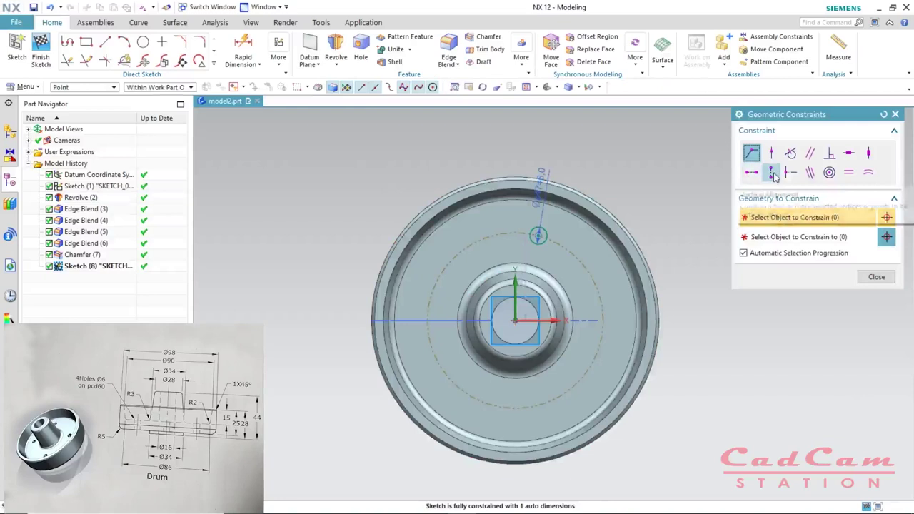
- Vertically align the hole circle's centre with the pitch circle's centre
click(771, 173)
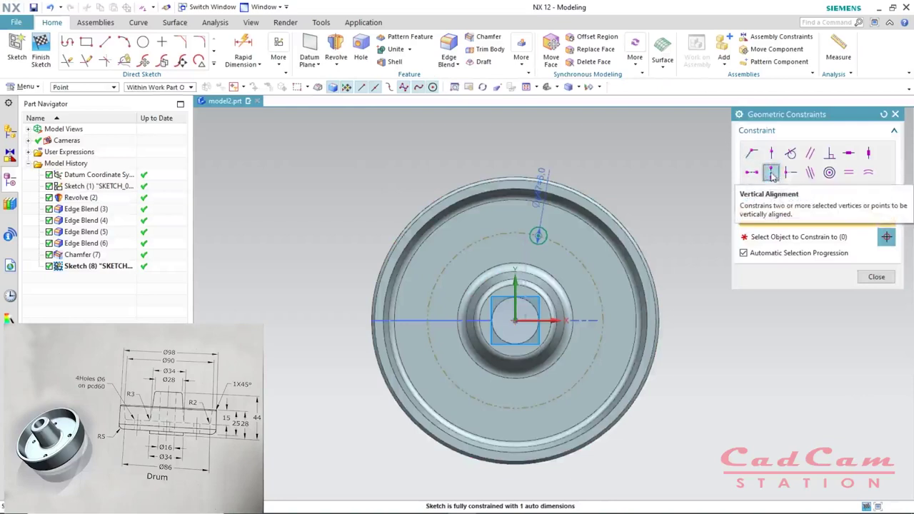
click(534, 236)
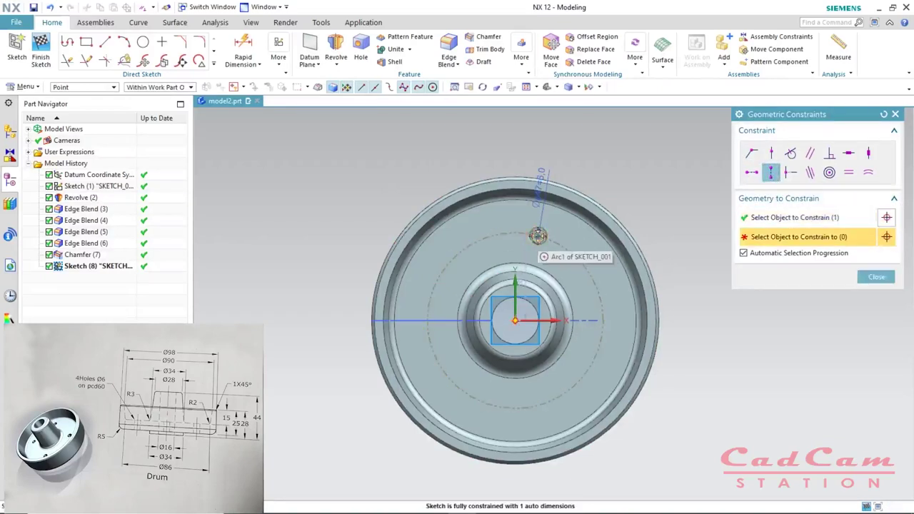
click(514, 320)
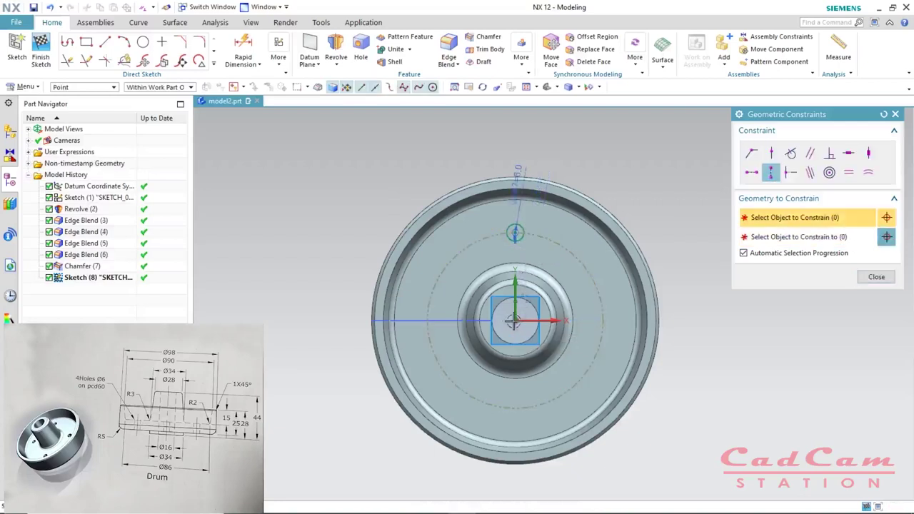
click(877, 276)
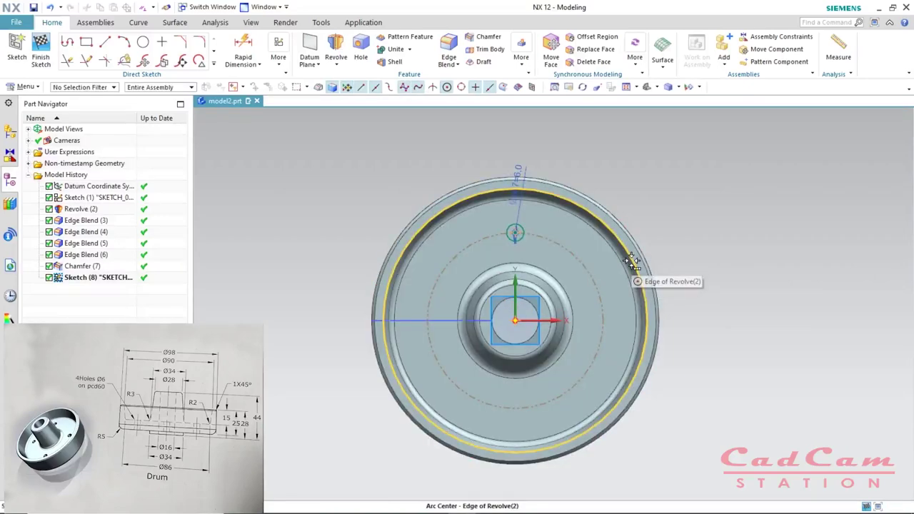
- Hide the PMI dimension annotations through Show and Hide
key(ctrl+w)
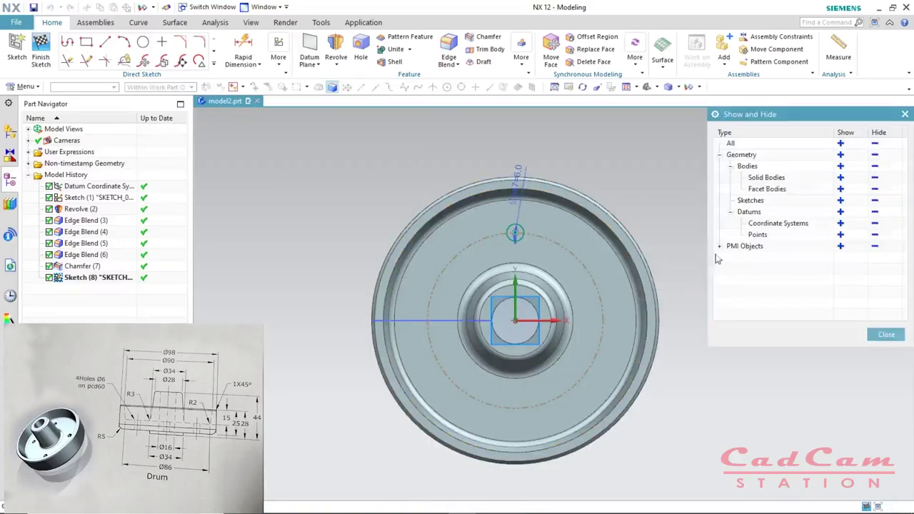
click(875, 246)
click(885, 334)
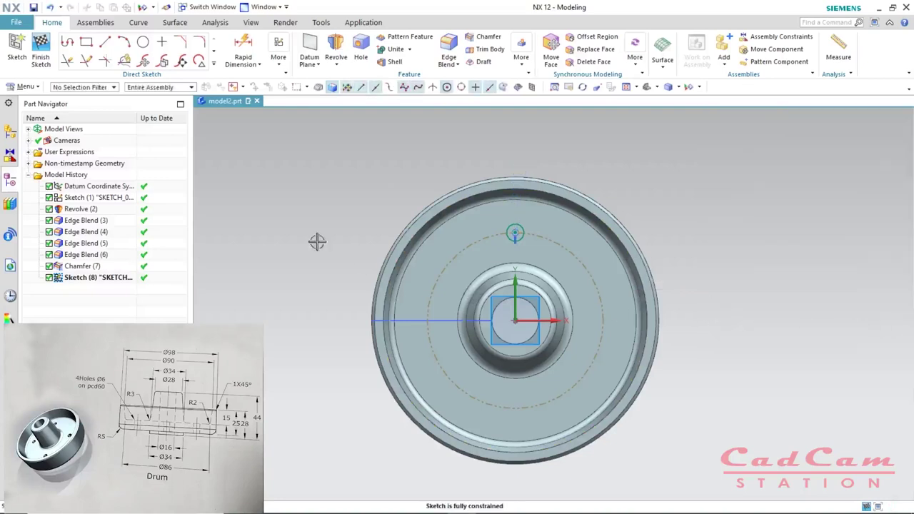
click(214, 66)
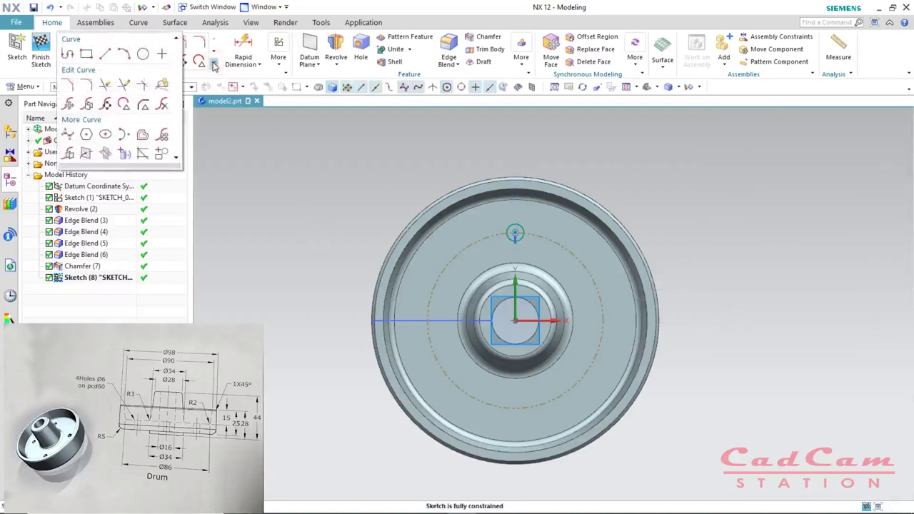
- Pattern the hole circle circularly about the pitch circle's centre
click(163, 137)
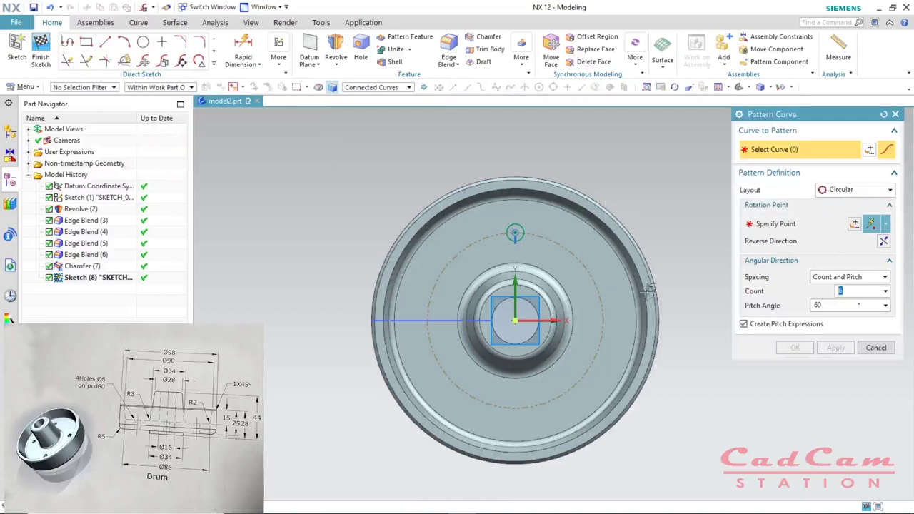
click(516, 234)
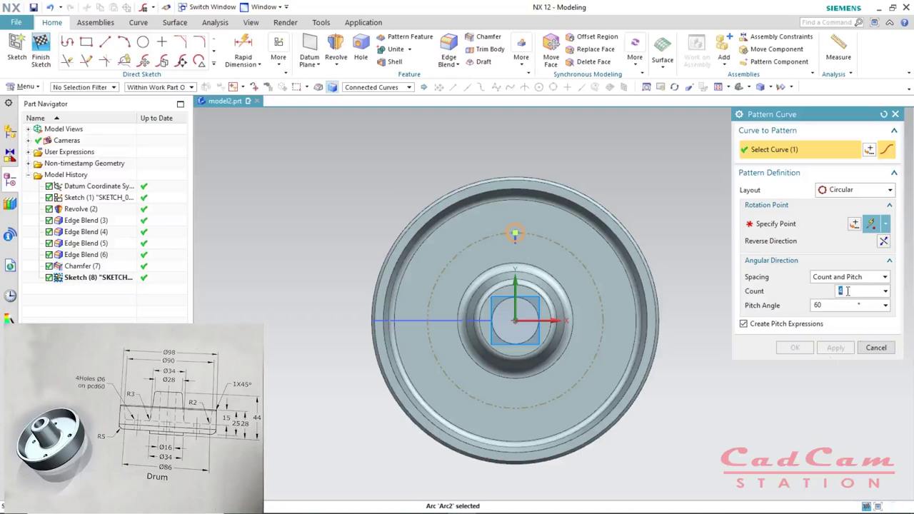
click(785, 226)
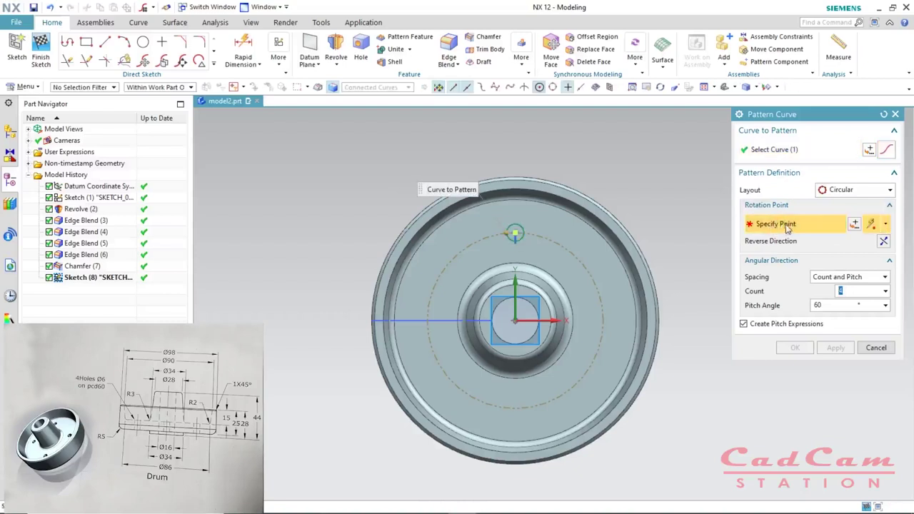
click(582, 264)
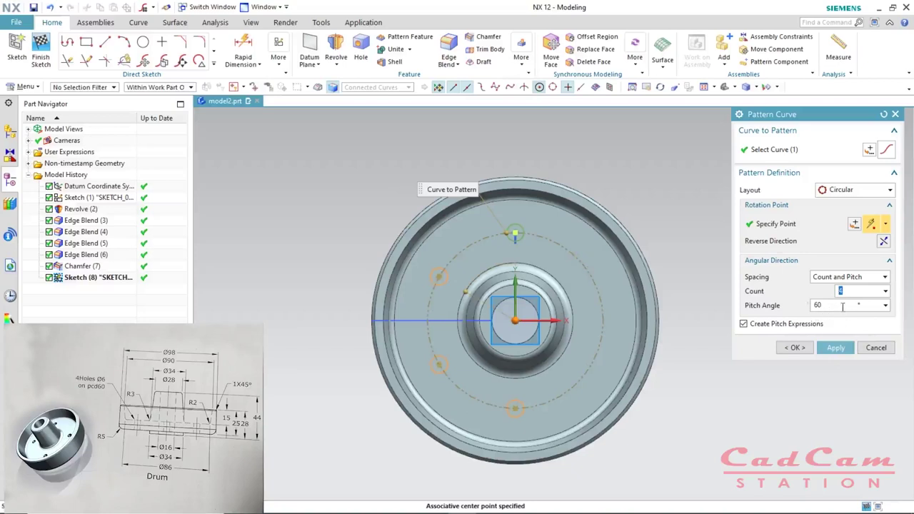
- Set the pattern to 4 copies at a 90° pitch angle and confirm it
key(Tab)
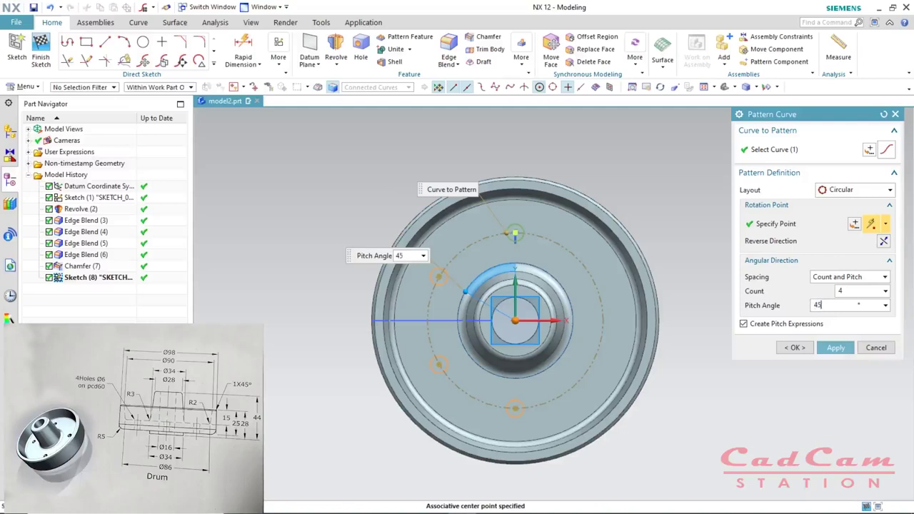
text(45)
key(Return)
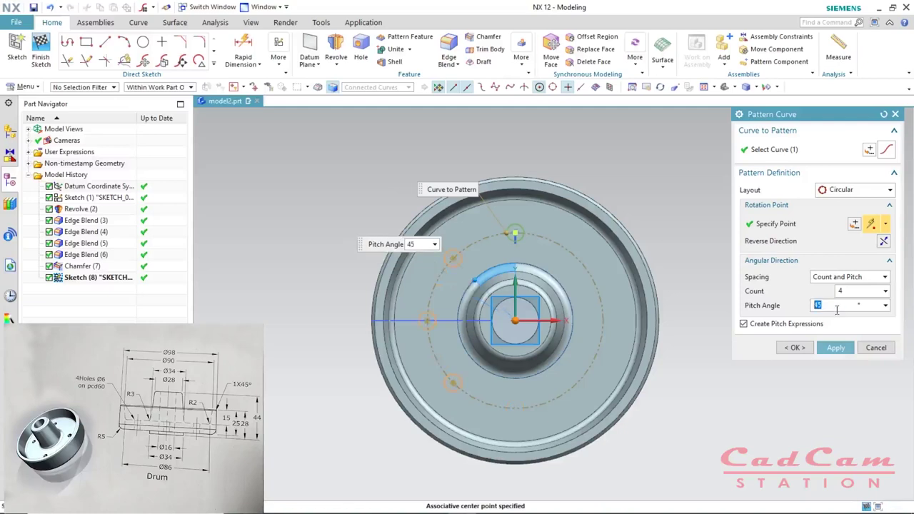
click(885, 304)
click(885, 305)
click(885, 304)
click(885, 304)
click(831, 305)
double_click(838, 307)
text(90)
key(Return)
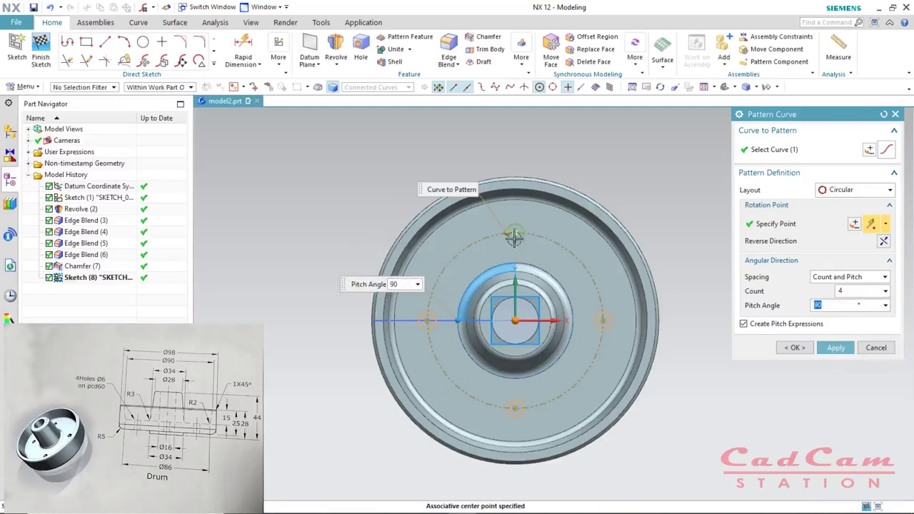
click(797, 347)
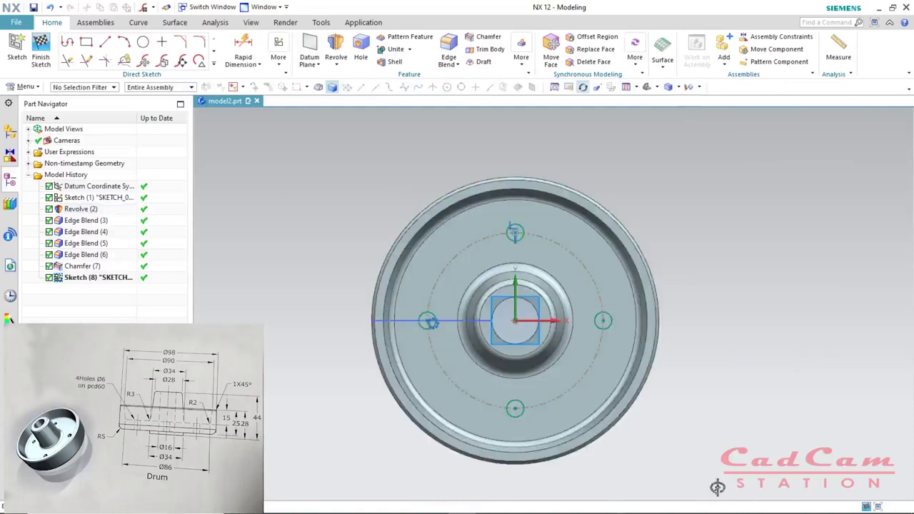
- Orbit to an angled view and finish the hole sketch
middle_drag(675, 443, 651, 386)
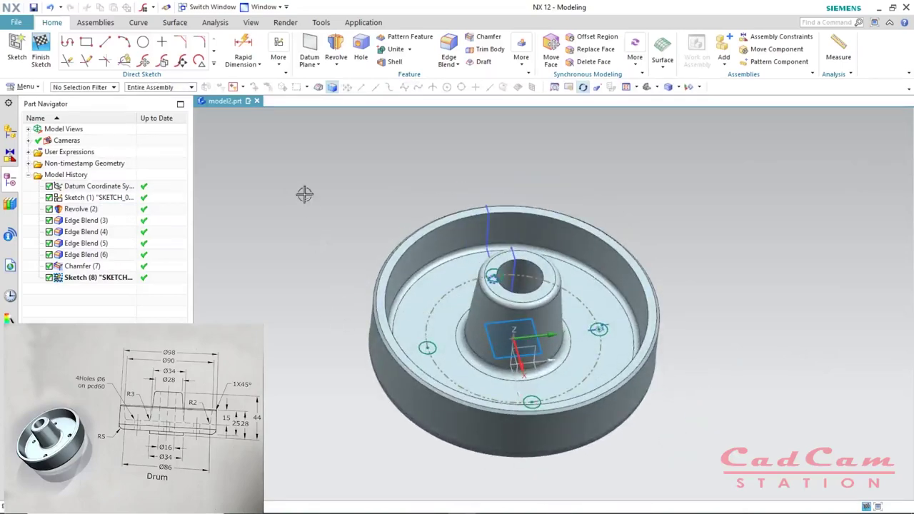
key(ctrl+q)
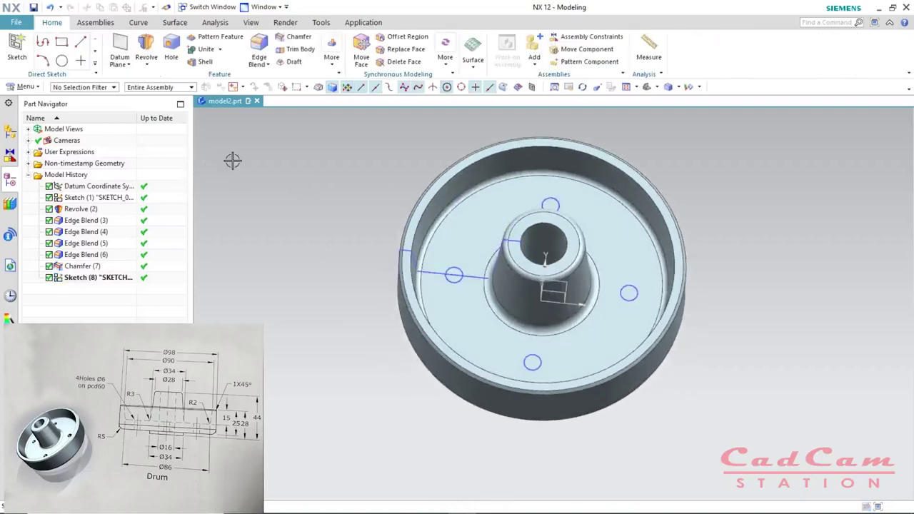
- Extrude the four Ø6 circles reversed to Until Next, subtracting them from the drum
key(x)
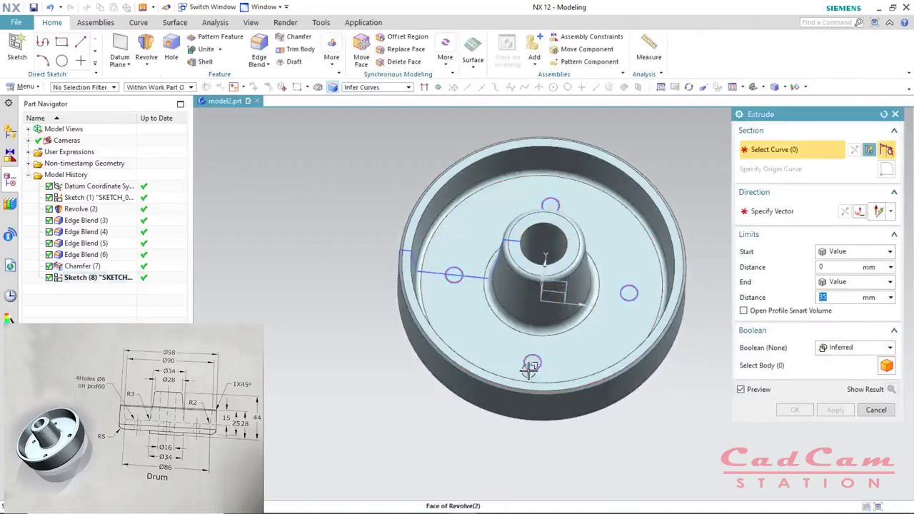
click(532, 366)
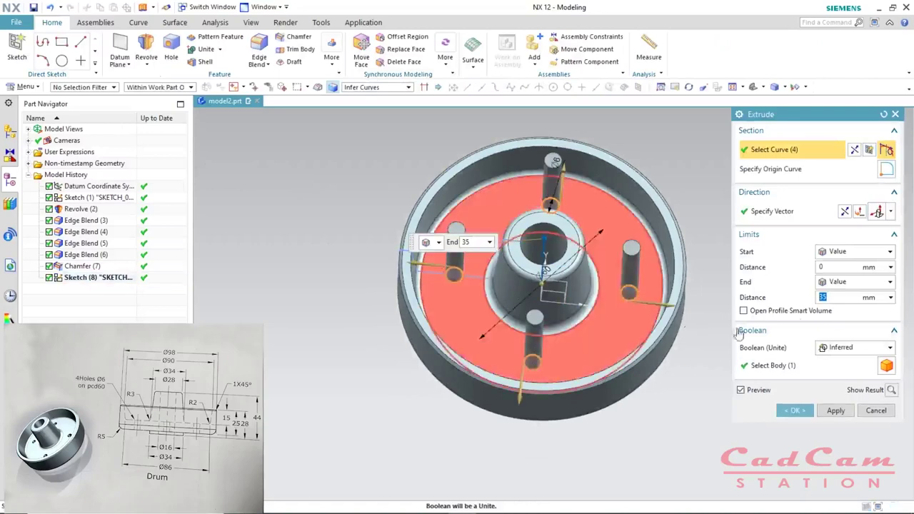
click(859, 211)
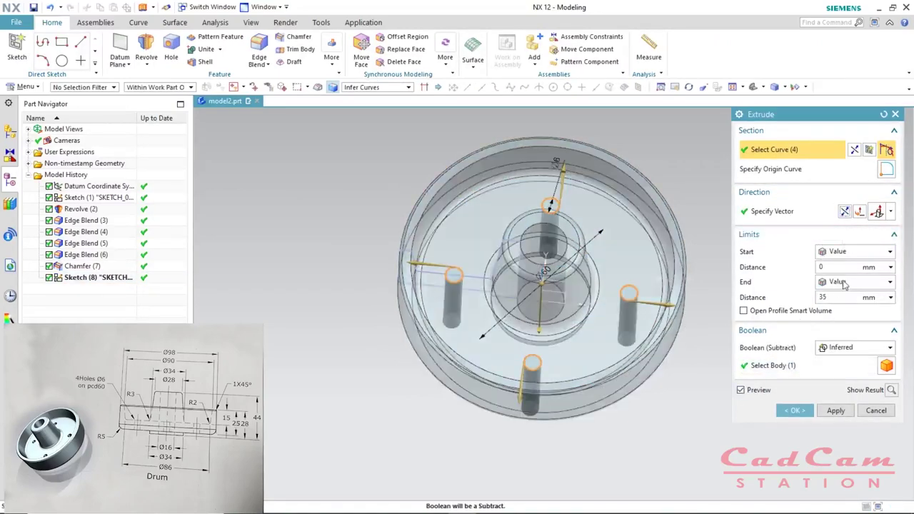
click(890, 284)
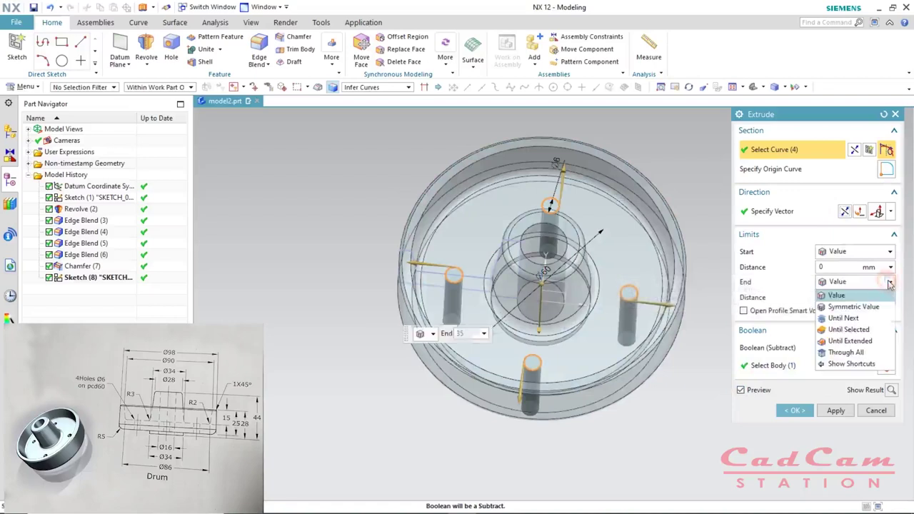
click(844, 325)
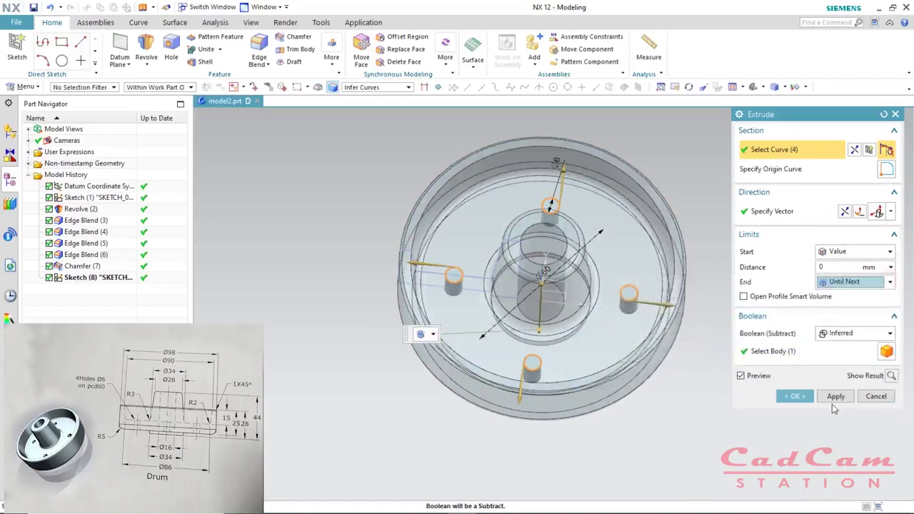
click(890, 334)
click(848, 372)
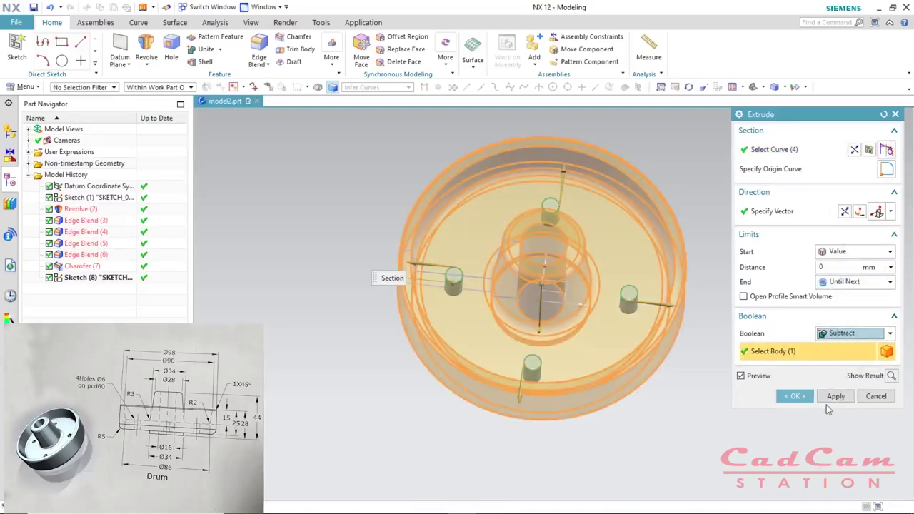
click(805, 399)
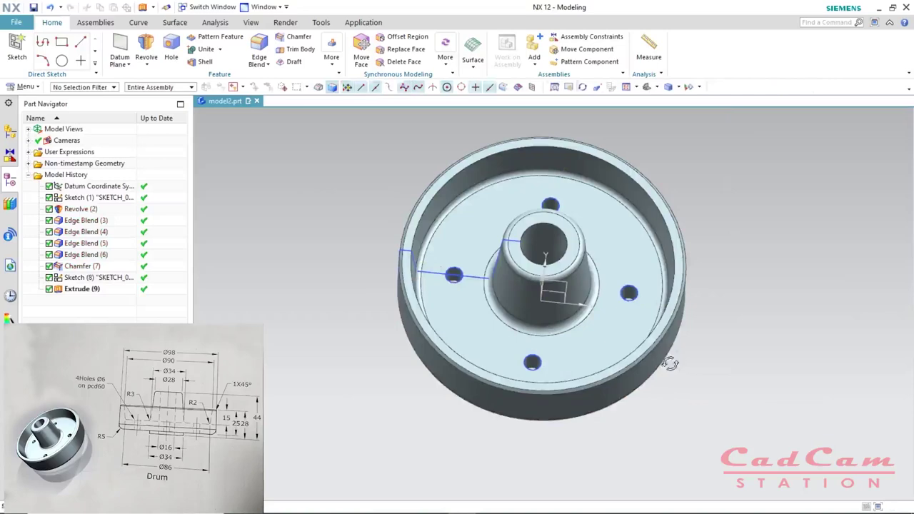
mouse_move(700, 392)
middle_down()
mouse_move(699, 298)
mouse_move(667, 367)
mouse_move(716, 386)
mouse_move(688, 364)
mouse_move(654, 367)
mouse_move(635, 395)
mouse_move(657, 388)
mouse_move(654, 411)
mouse_move(630, 378)
mouse_move(624, 318)
middle_up()
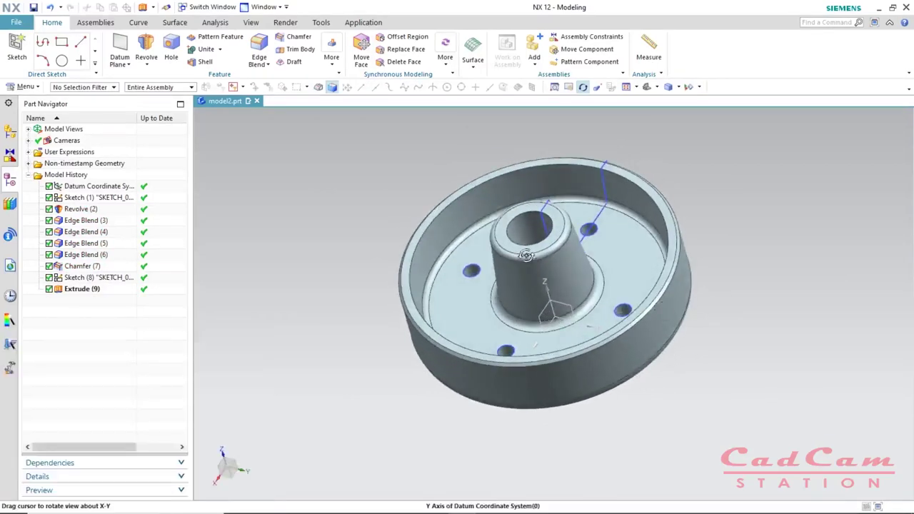
middle_drag(600, 325, 632, 335)
middle_drag(718, 381, 670, 395)
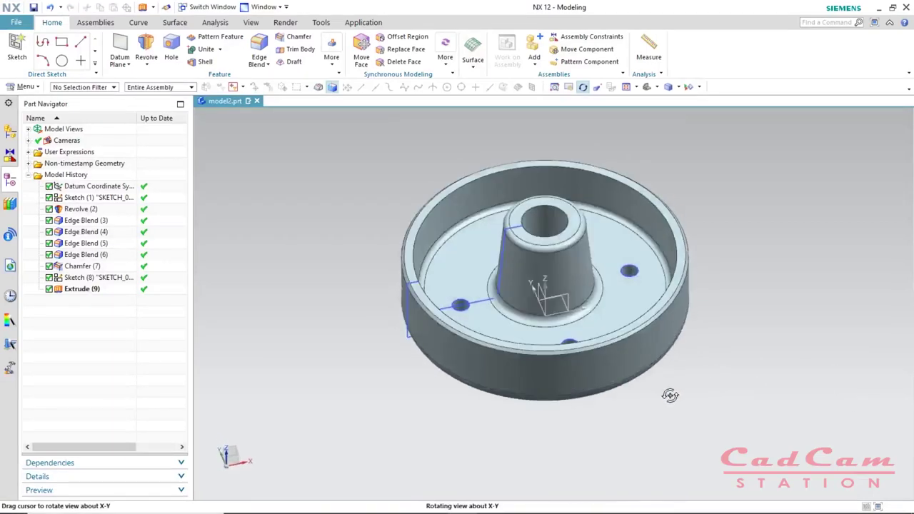